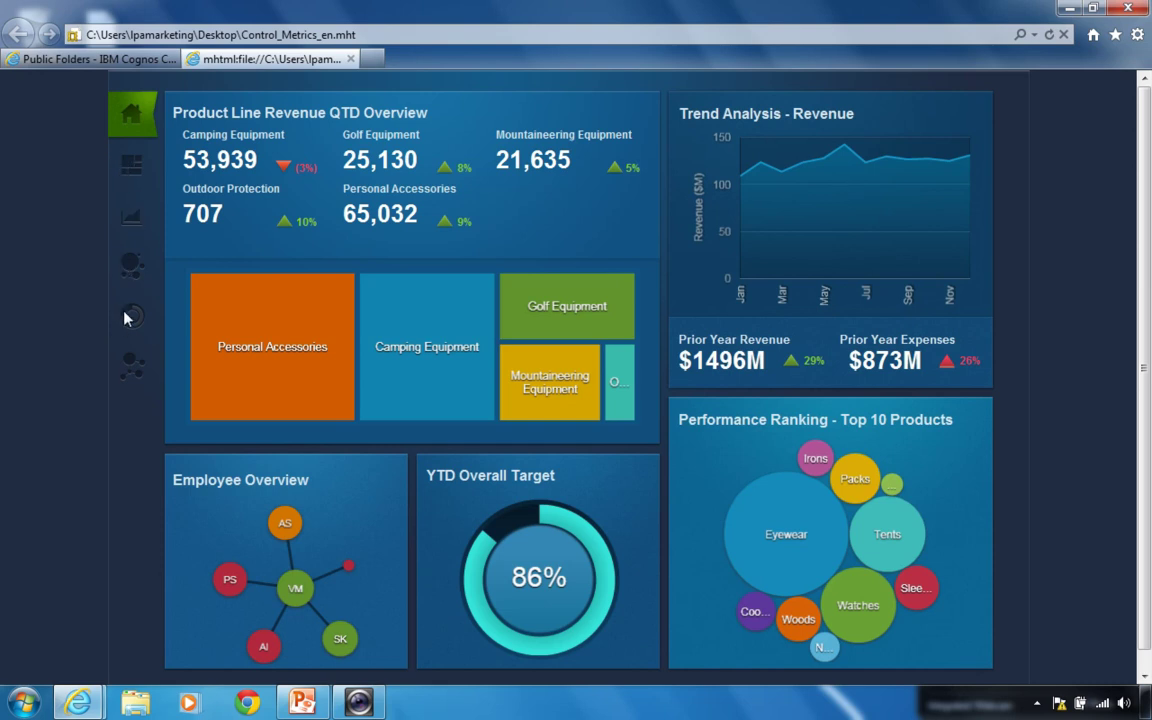
Step: Browse the Product Analysis, Trend Analysis and Performance Ranking pages, and return to the home overview
left_click(125, 172)
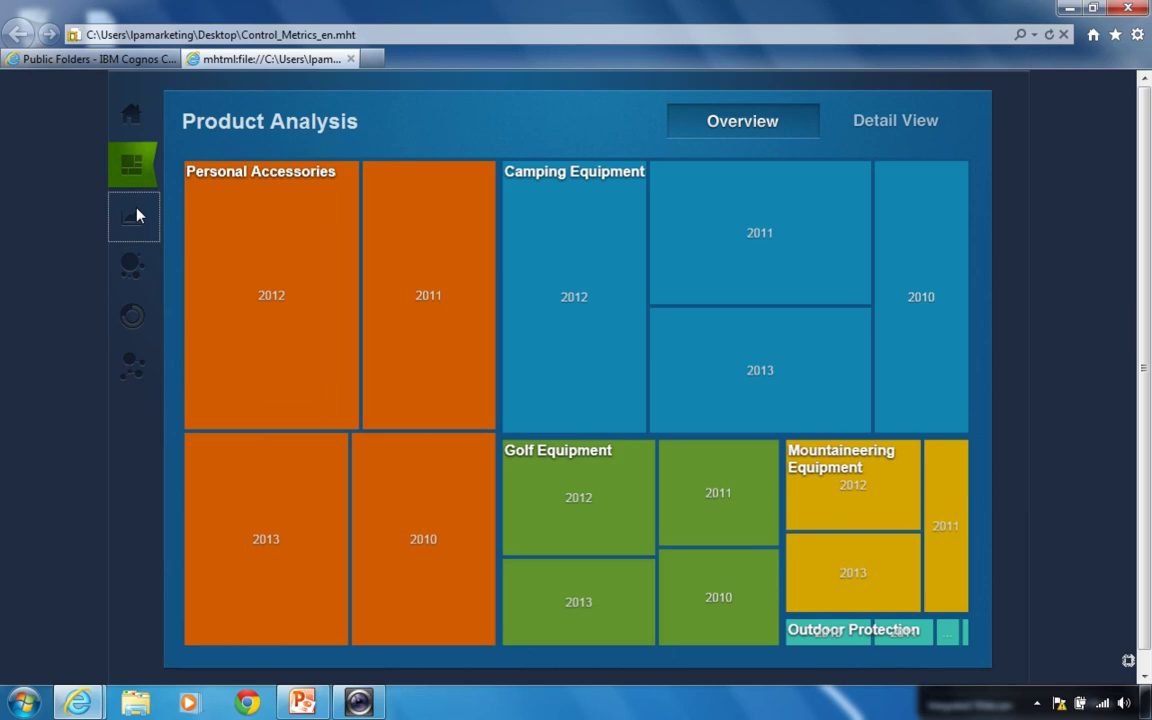
left_click(137, 215)
left_click(130, 264)
left_click(130, 116)
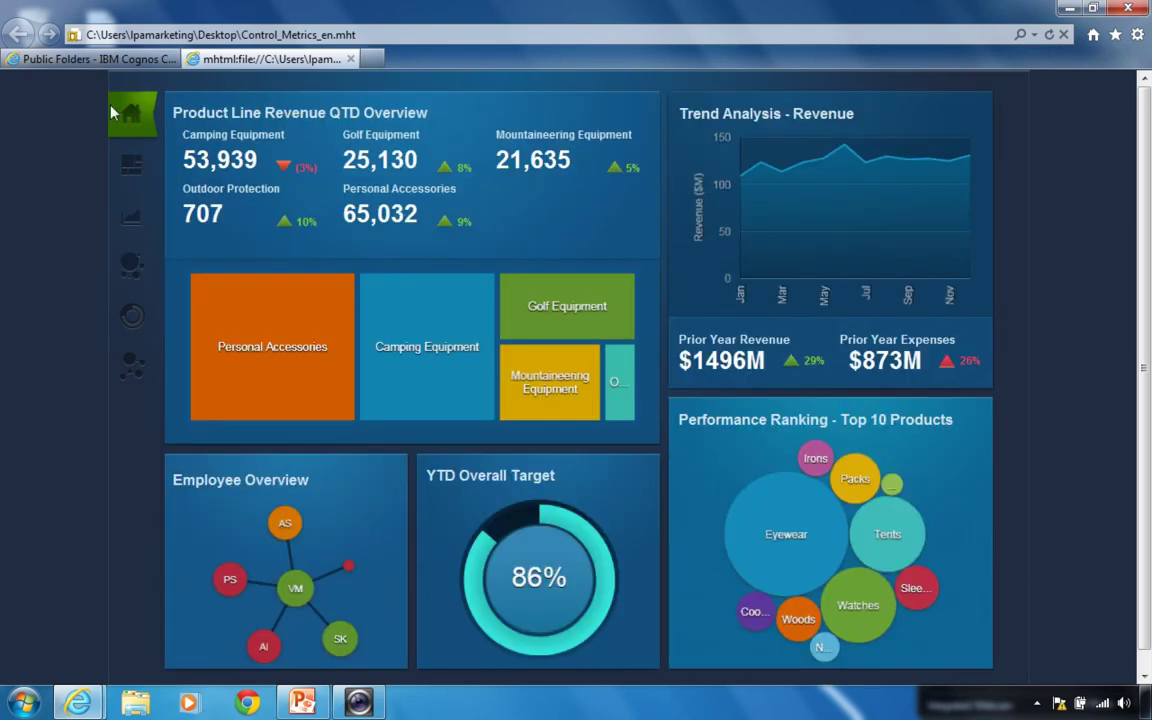
Step: Open Product Analysis from the product line revenue overview, return home, and open Trend Analysis from the revenue trend section
left_click(365, 189)
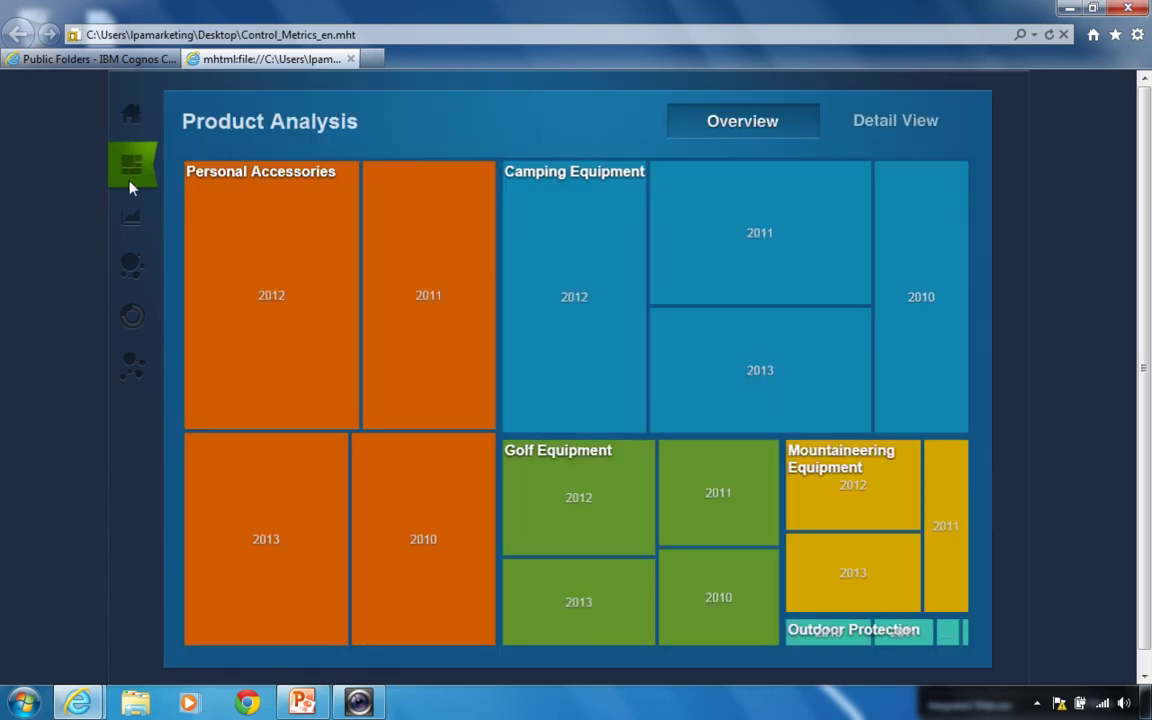
left_click(137, 119)
left_click(868, 302)
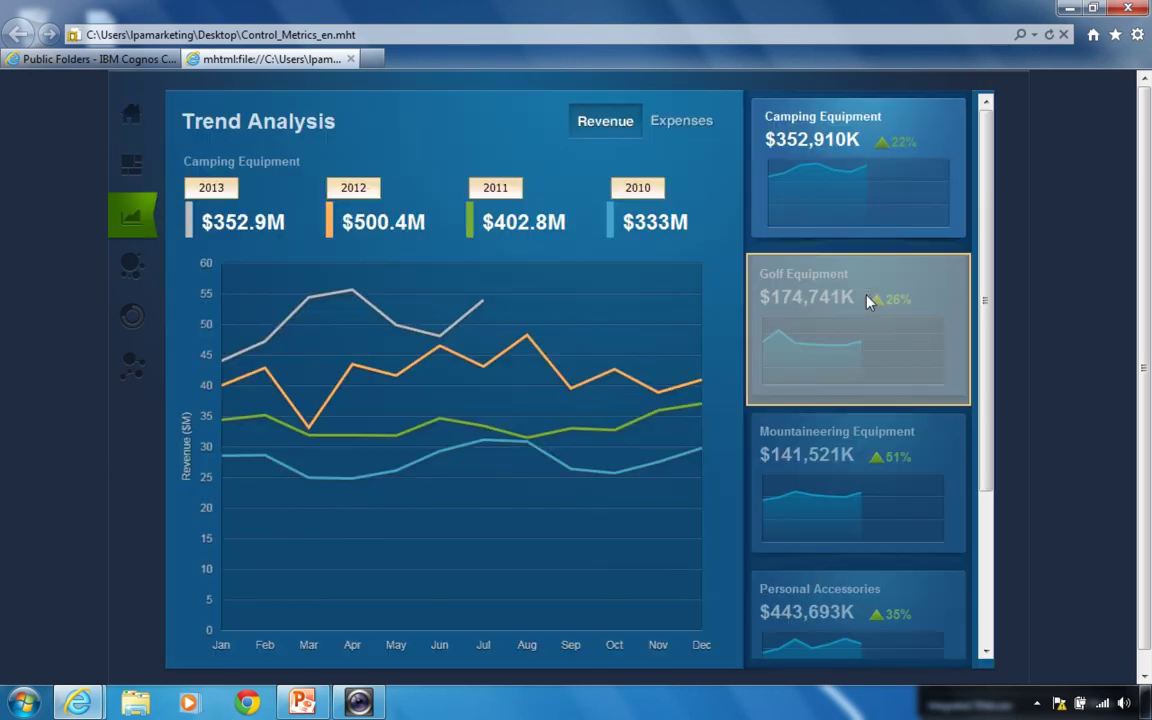
Step: View the Performance Ranking, Product Performance Analysis and Employee Analysis pages in turn
left_click(133, 268)
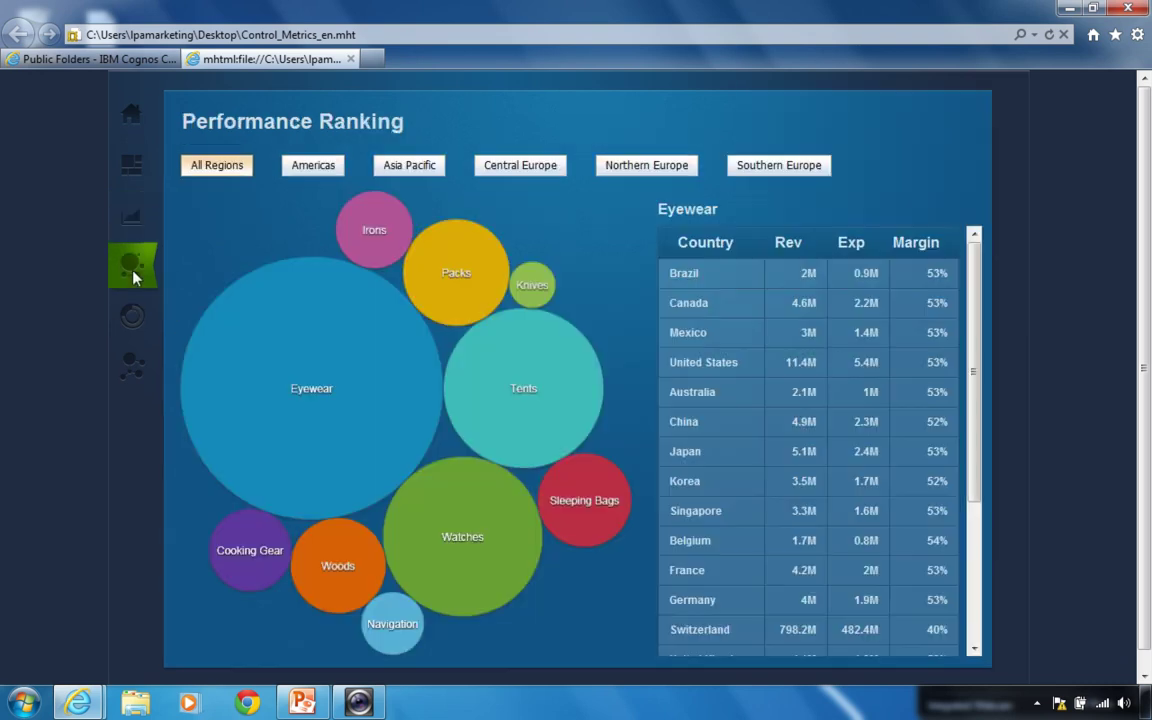
left_click(133, 324)
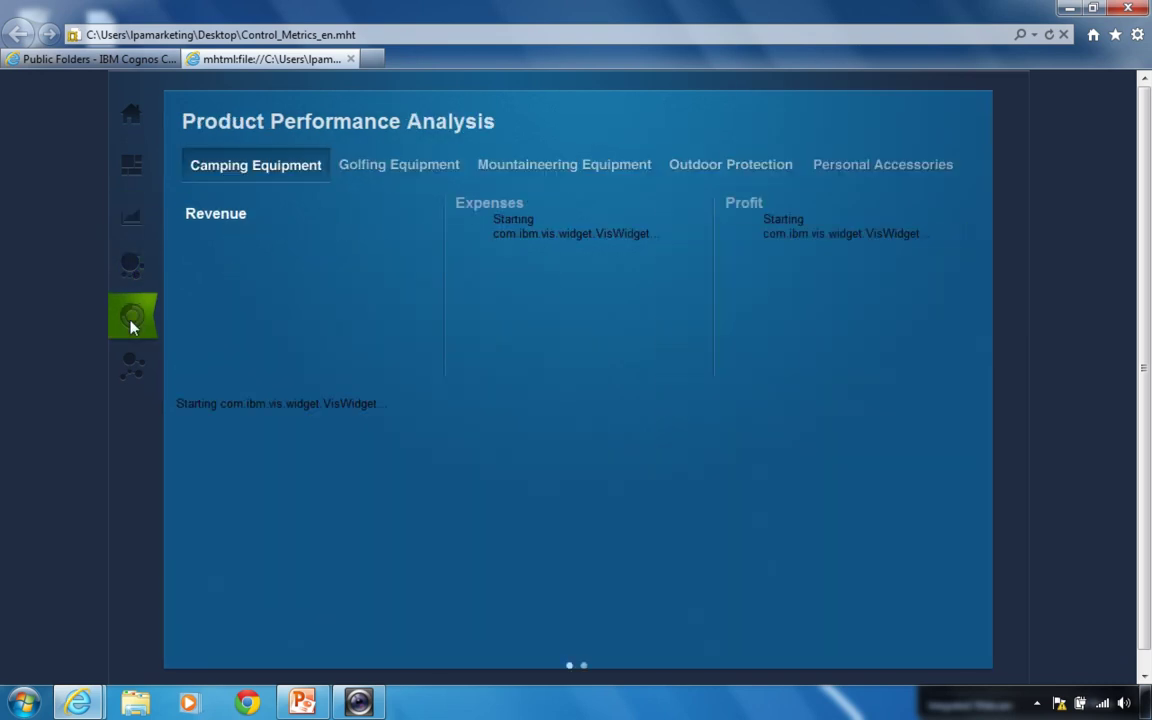
left_click(128, 379)
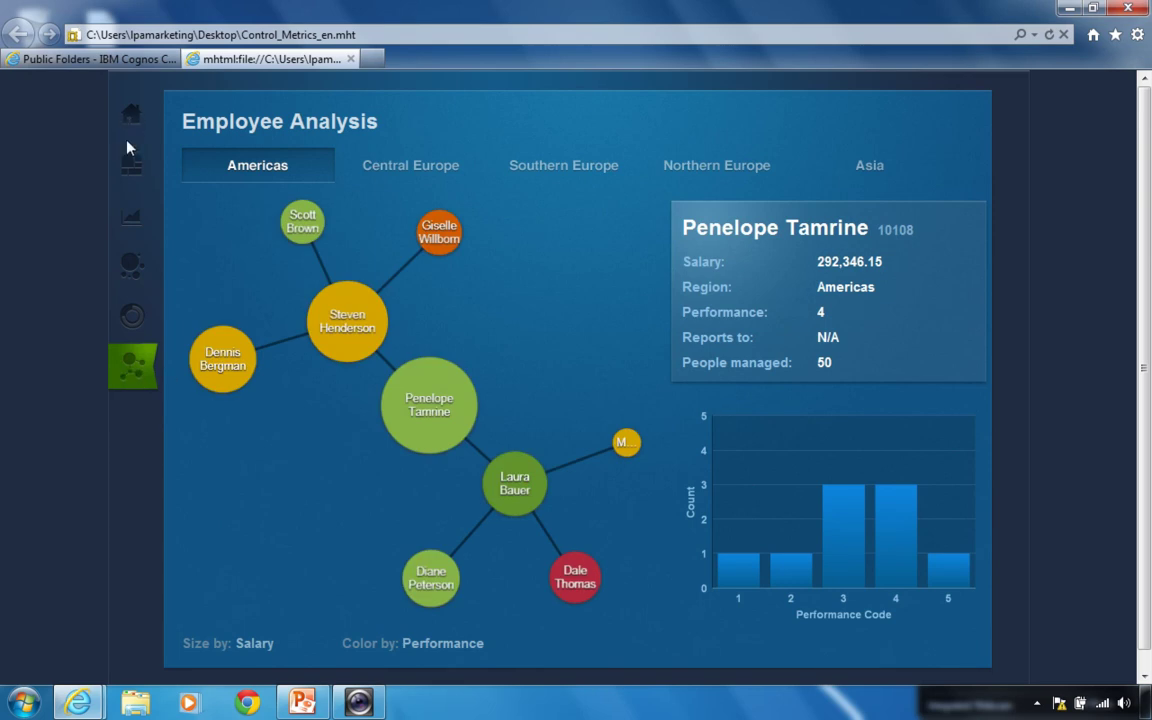
Step: Drill from the Product Analysis overview into Personal Accessories and move the year from 2011 to 2013
left_click(128, 175)
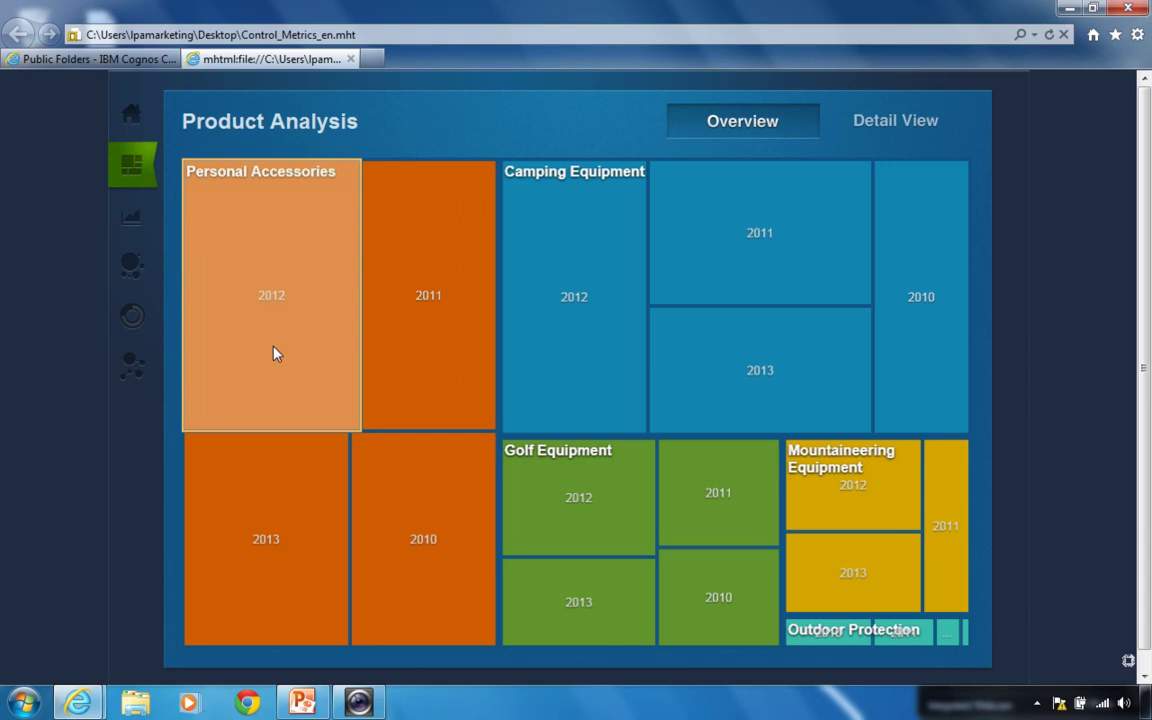
left_click(276, 353)
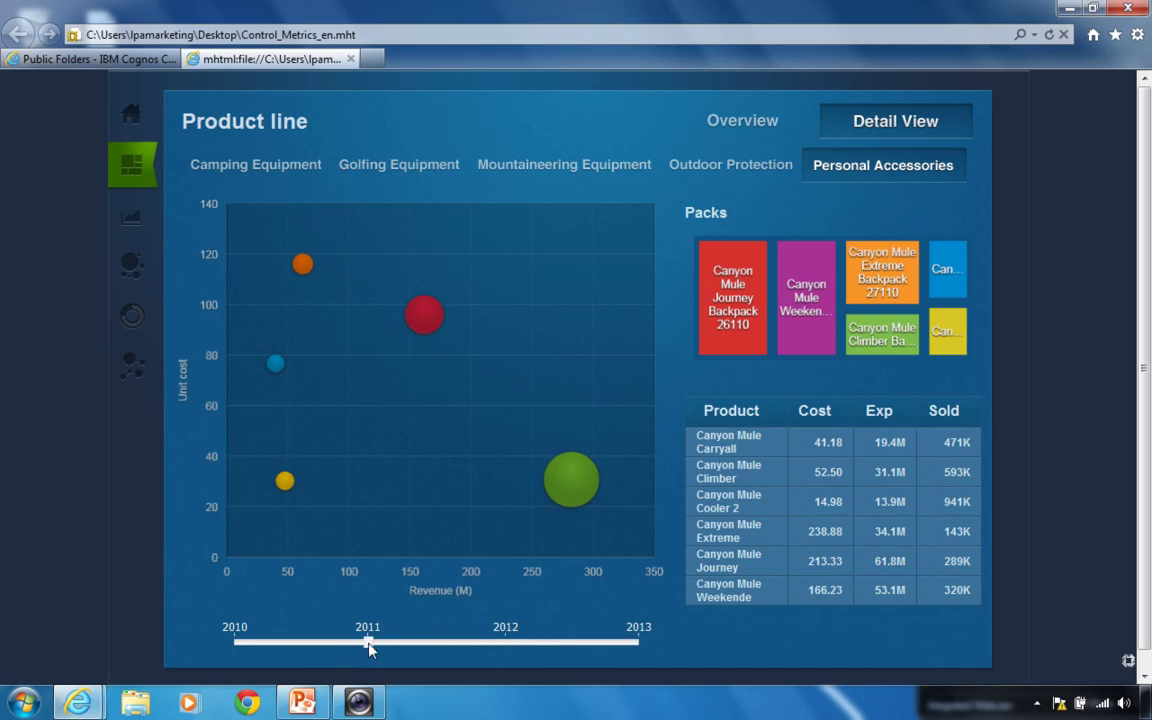
left_click(369, 646)
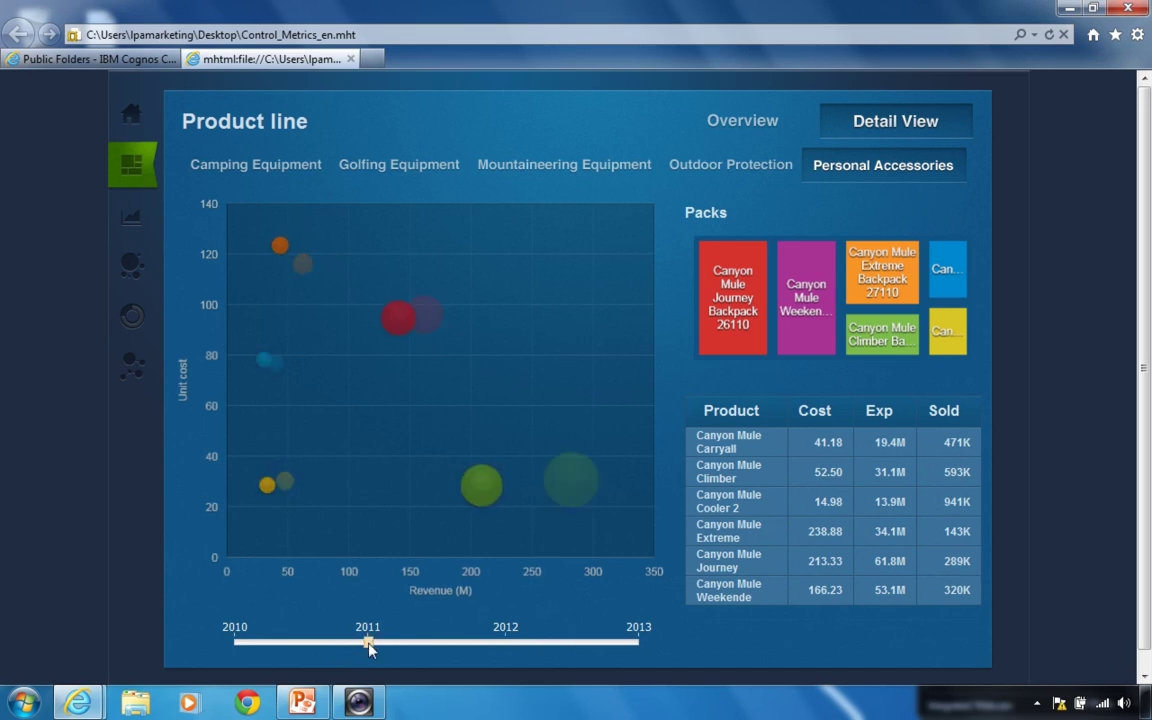
left_click(636, 647)
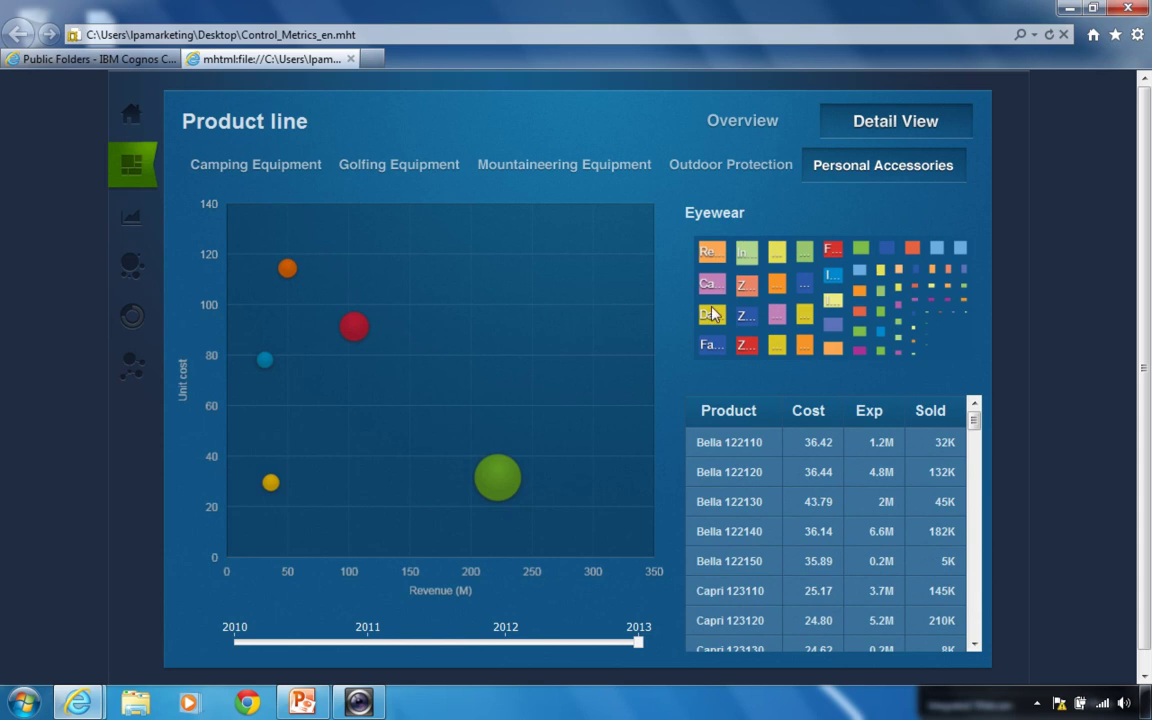
Step: View the product details for Watches, Navigation and Binoculars, and switch the product line to Mountaineering Equipment and Golfing Equipment
left_click(353, 330)
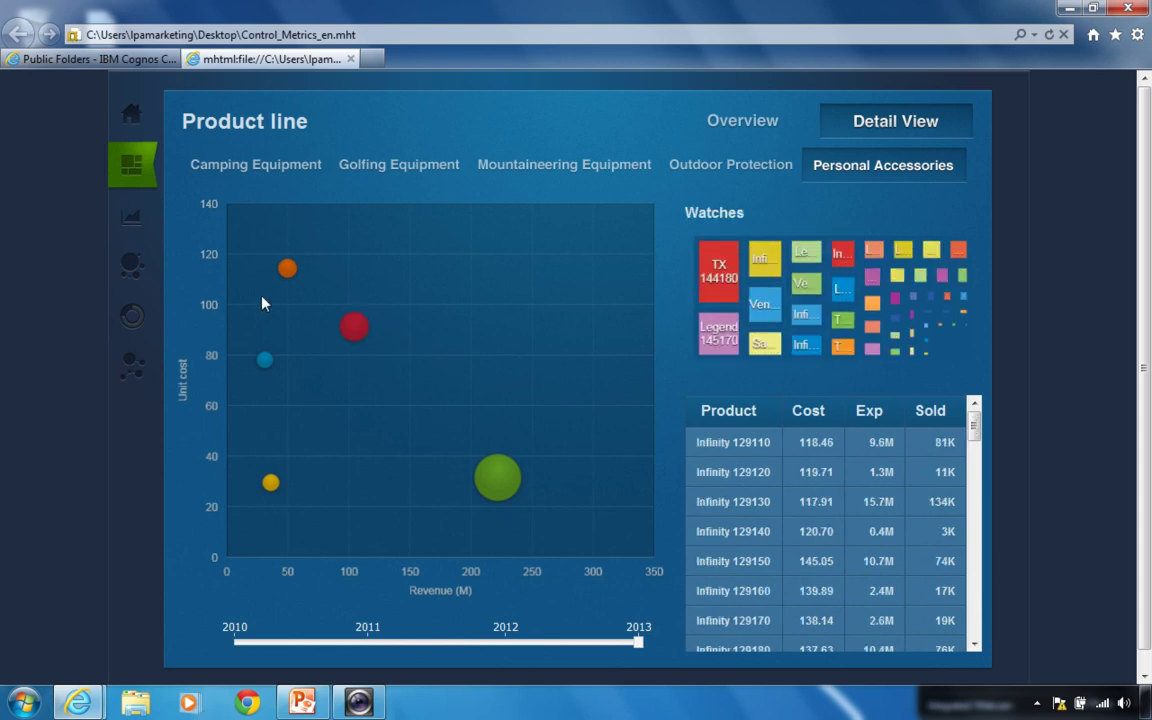
left_click(287, 272)
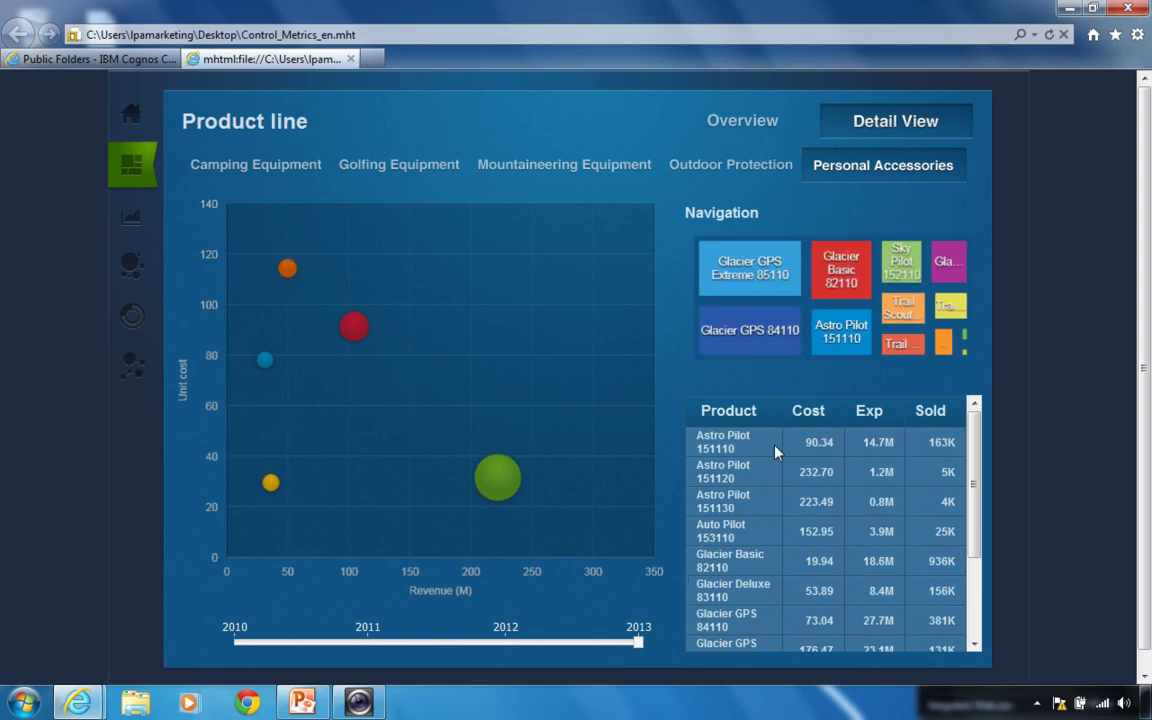
left_click(264, 360)
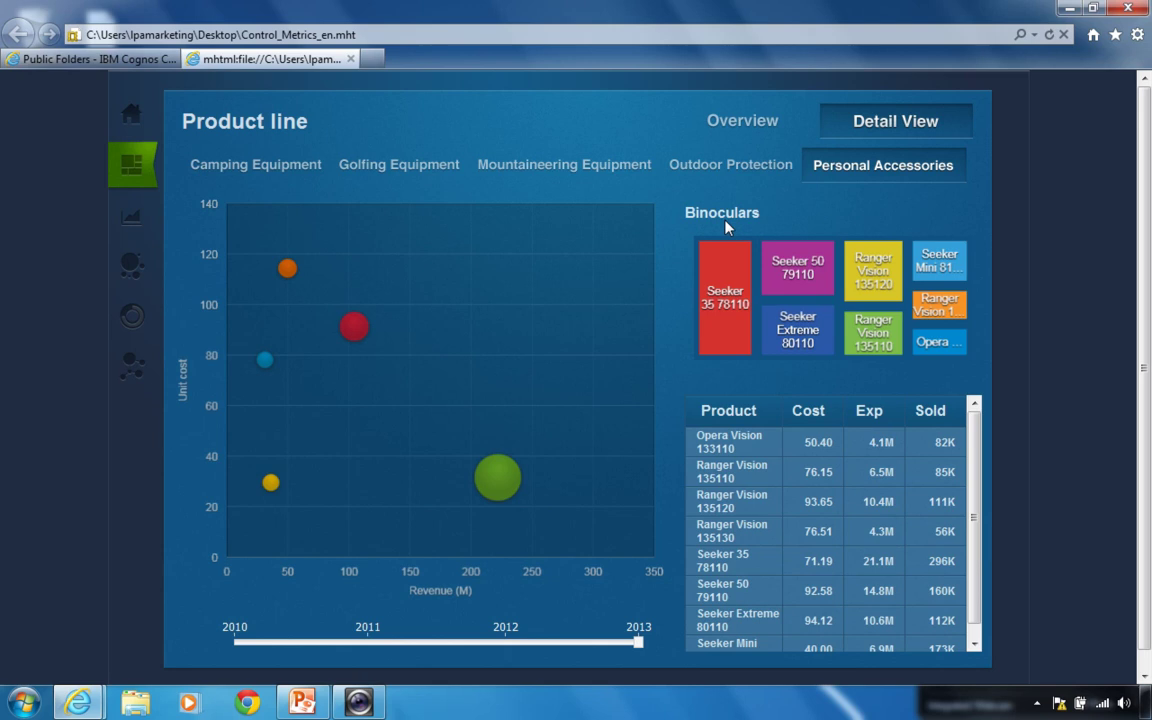
left_click(597, 167)
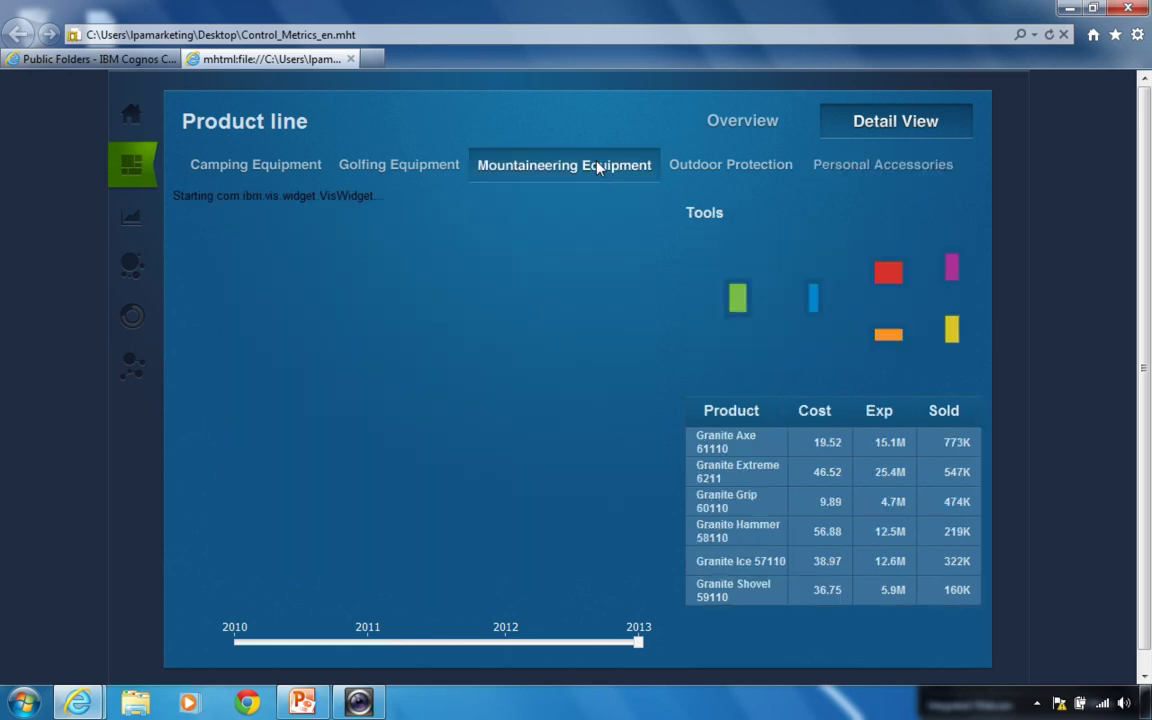
left_click(432, 168)
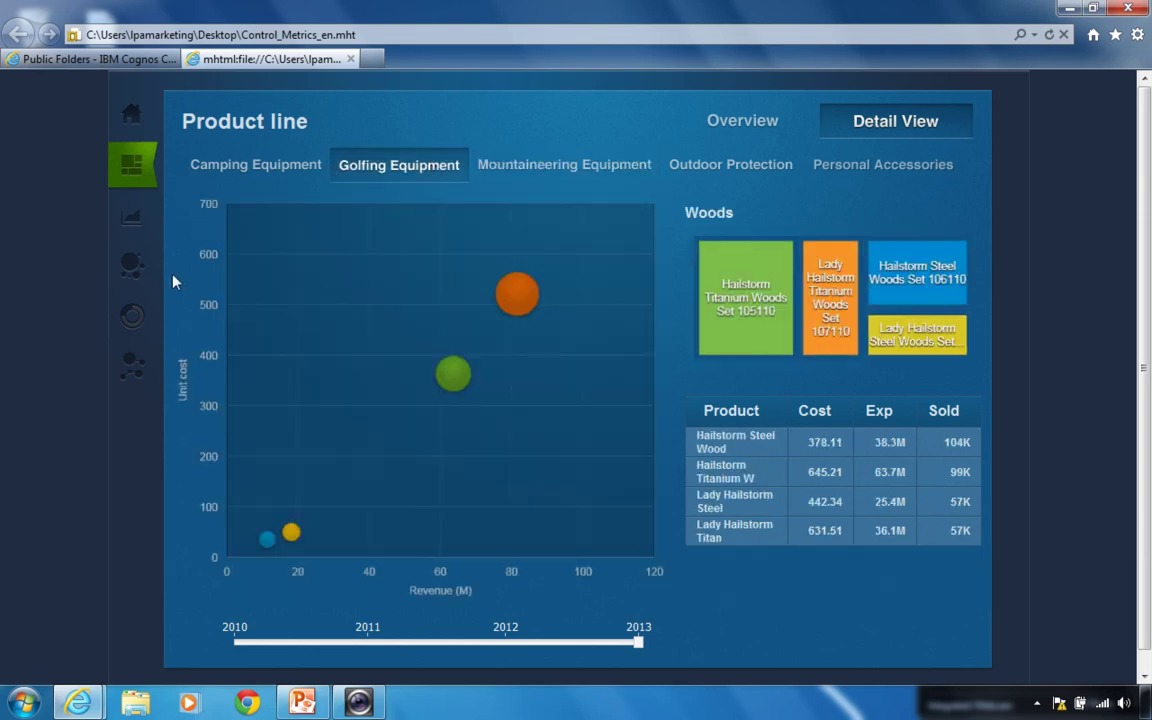
Step: In Performance Ranking, add Asia Pacific, Central Europe, Northern Europe, Southern Europe and Americas as region filters one by one, and reset to all regions
left_click(125, 261)
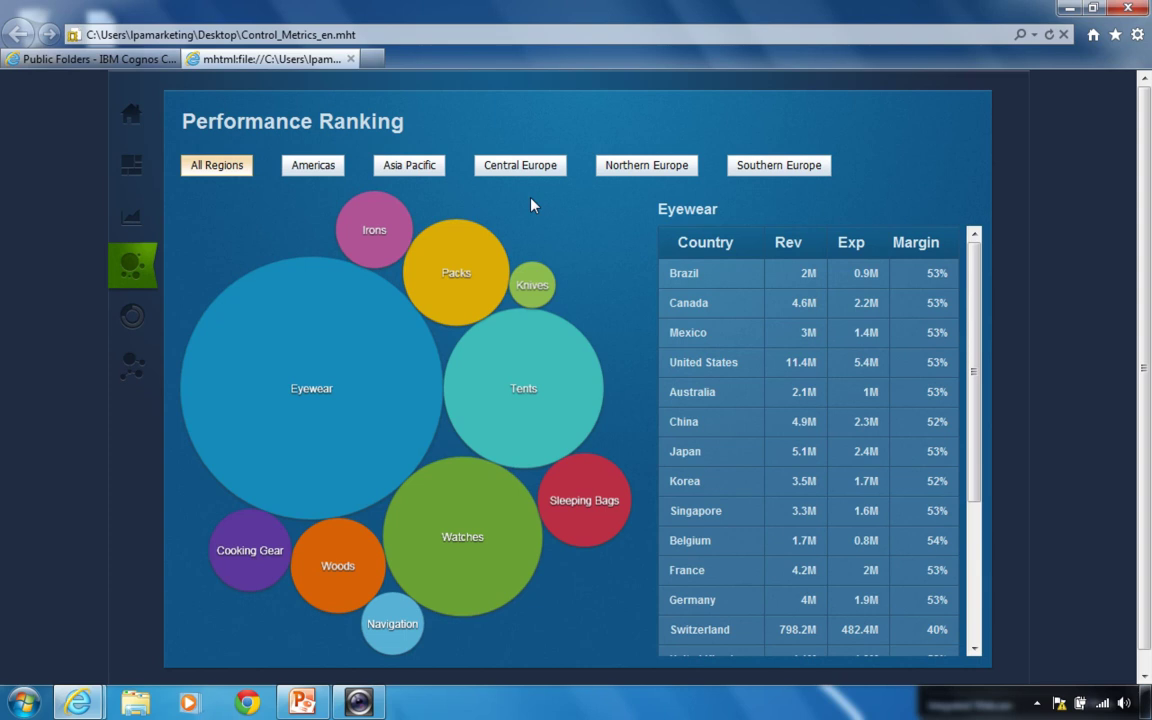
left_click(388, 171)
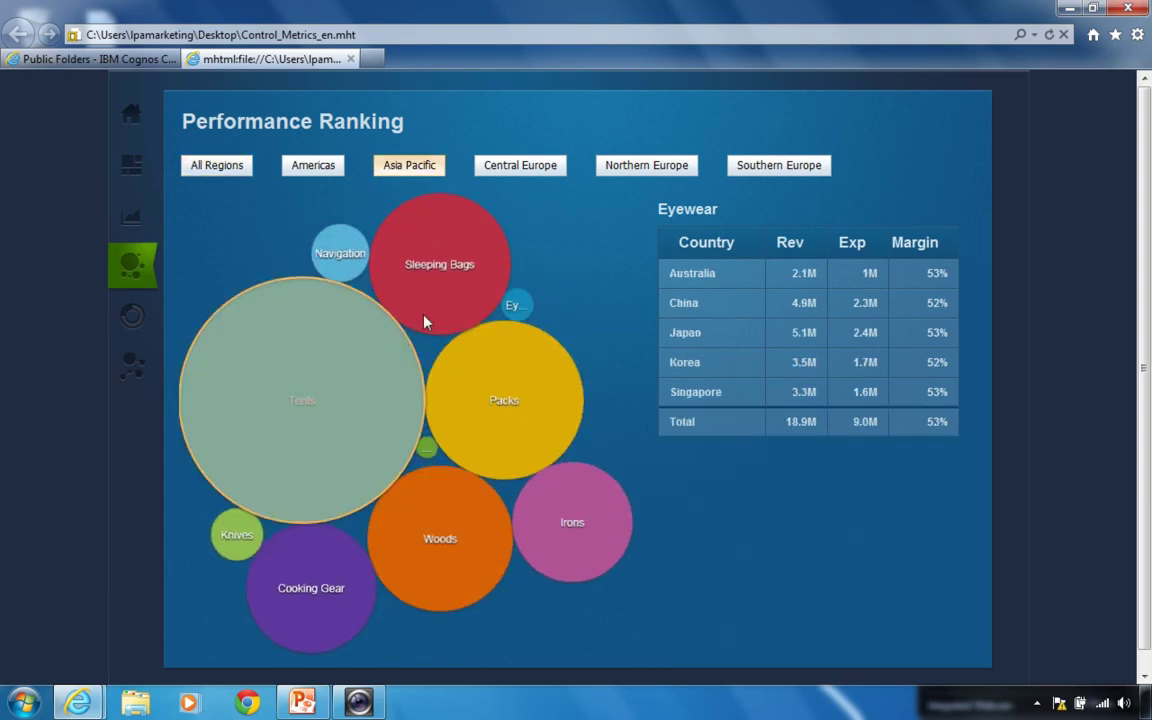
left_click(520, 170)
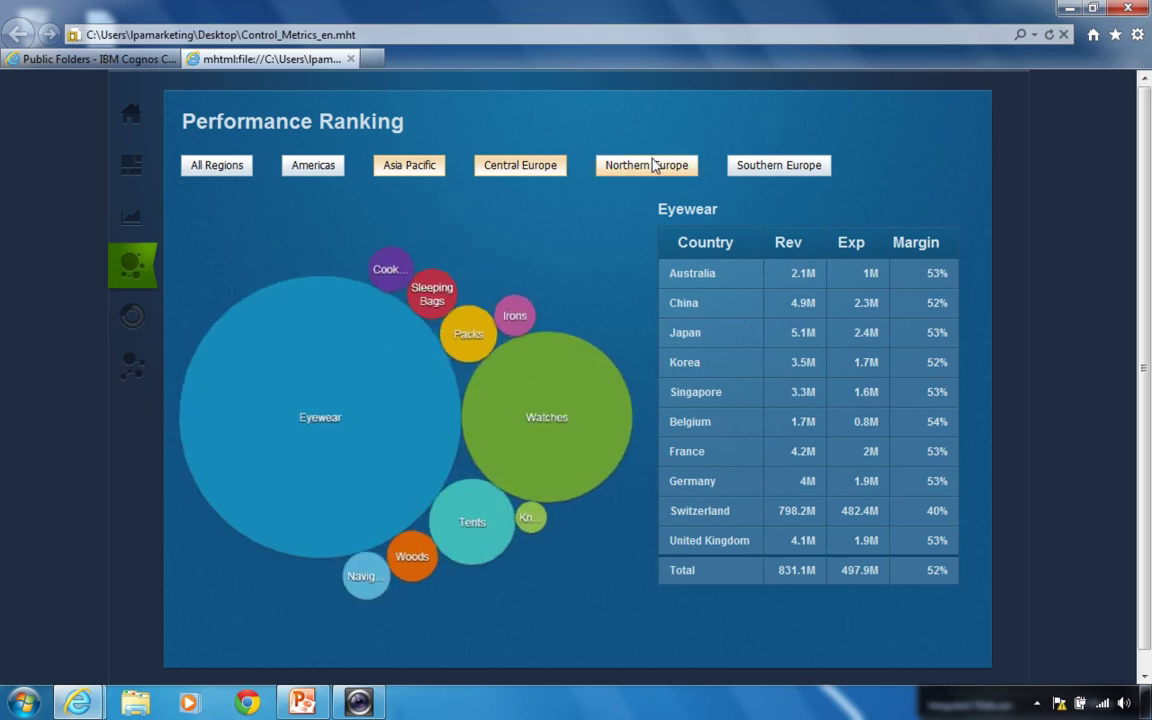
left_click(650, 166)
left_click(766, 167)
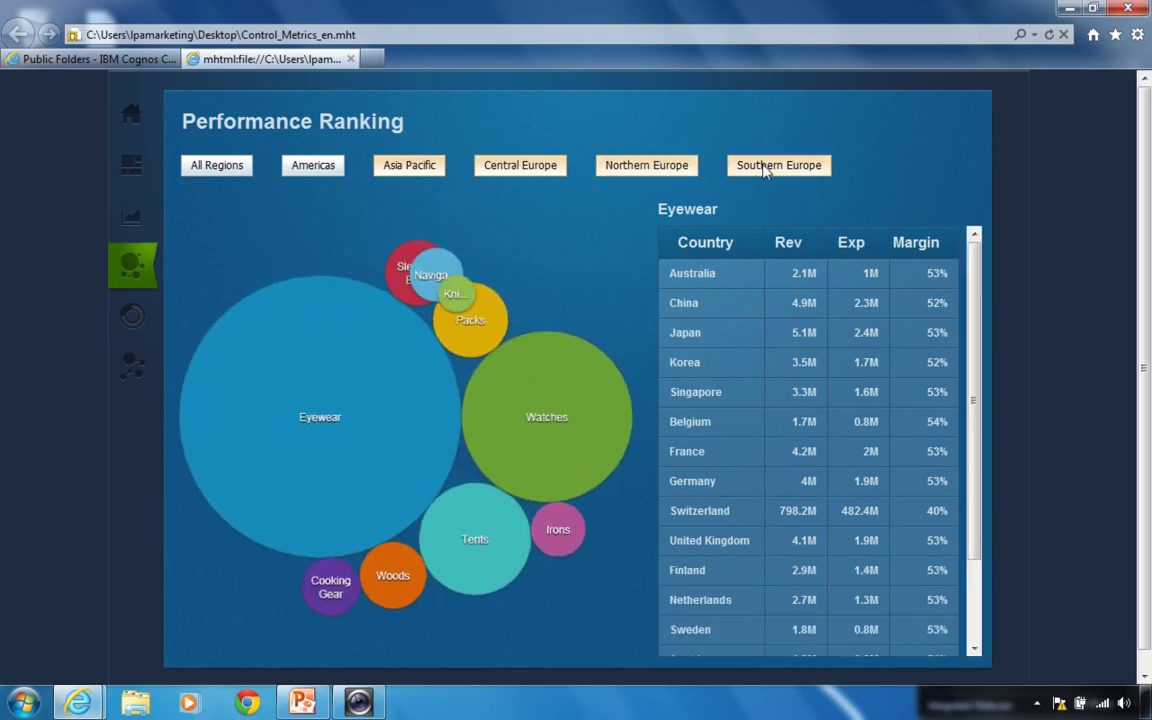
left_click(310, 166)
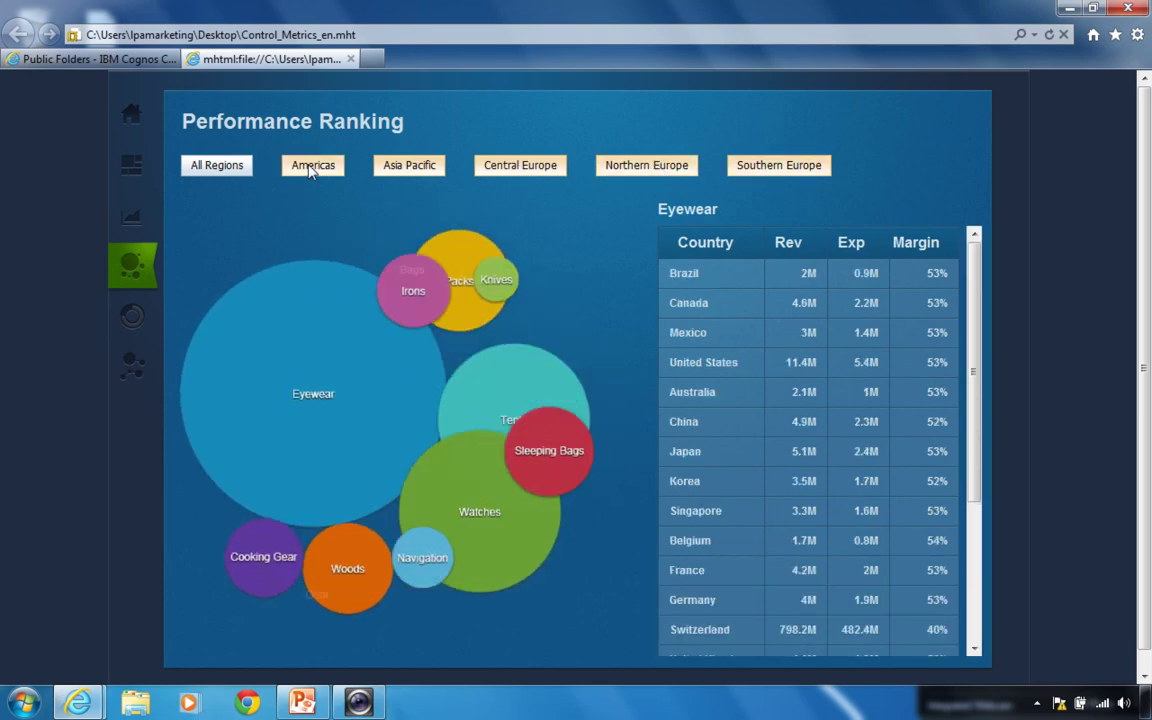
left_click(206, 167)
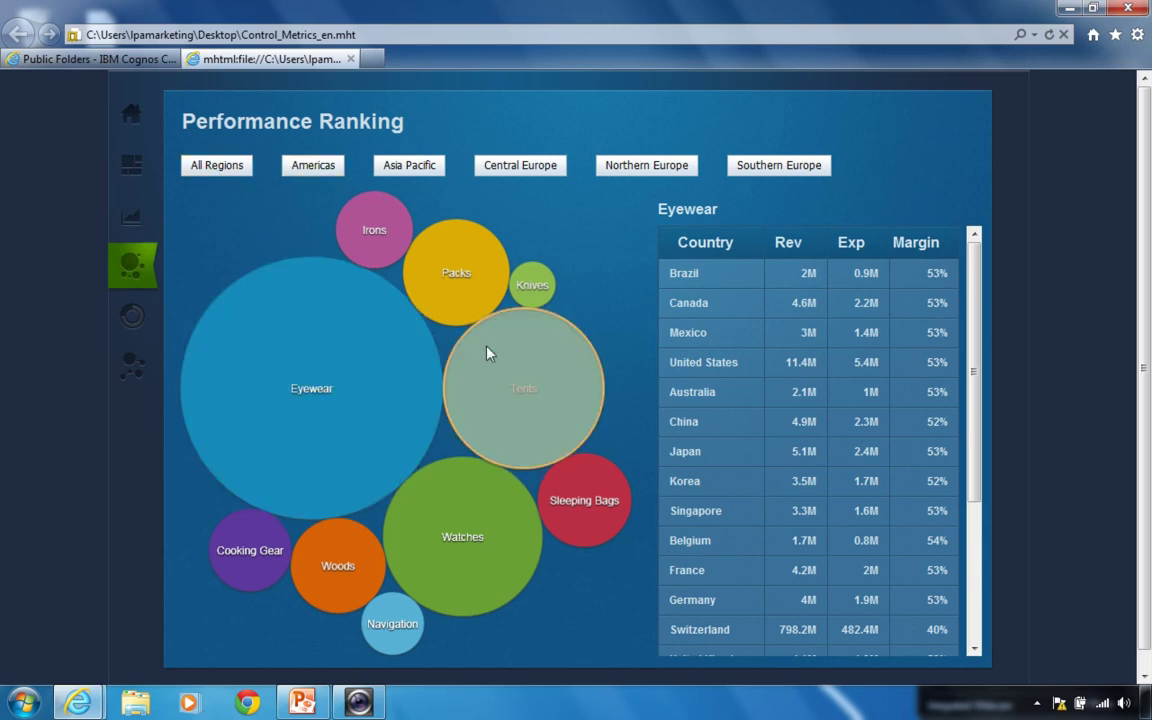
Step: Filter the performance ranking by Asia Pacific, adding Central Europe and Northern Europe
left_click(416, 168)
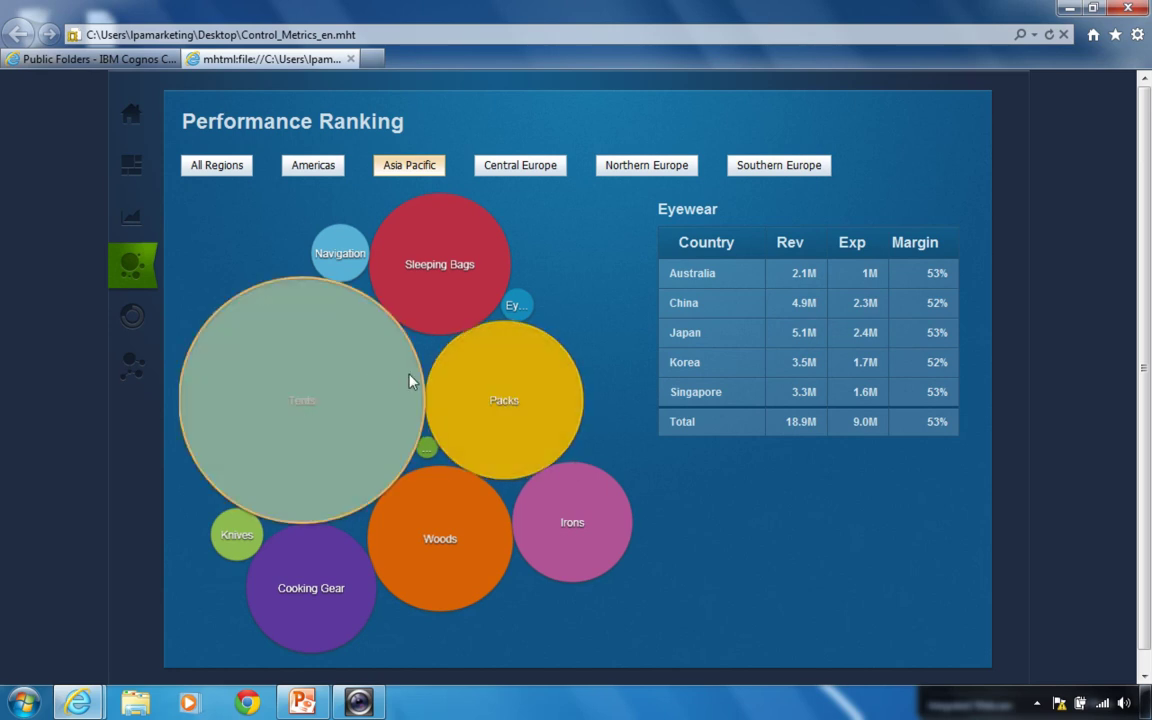
left_click(549, 168)
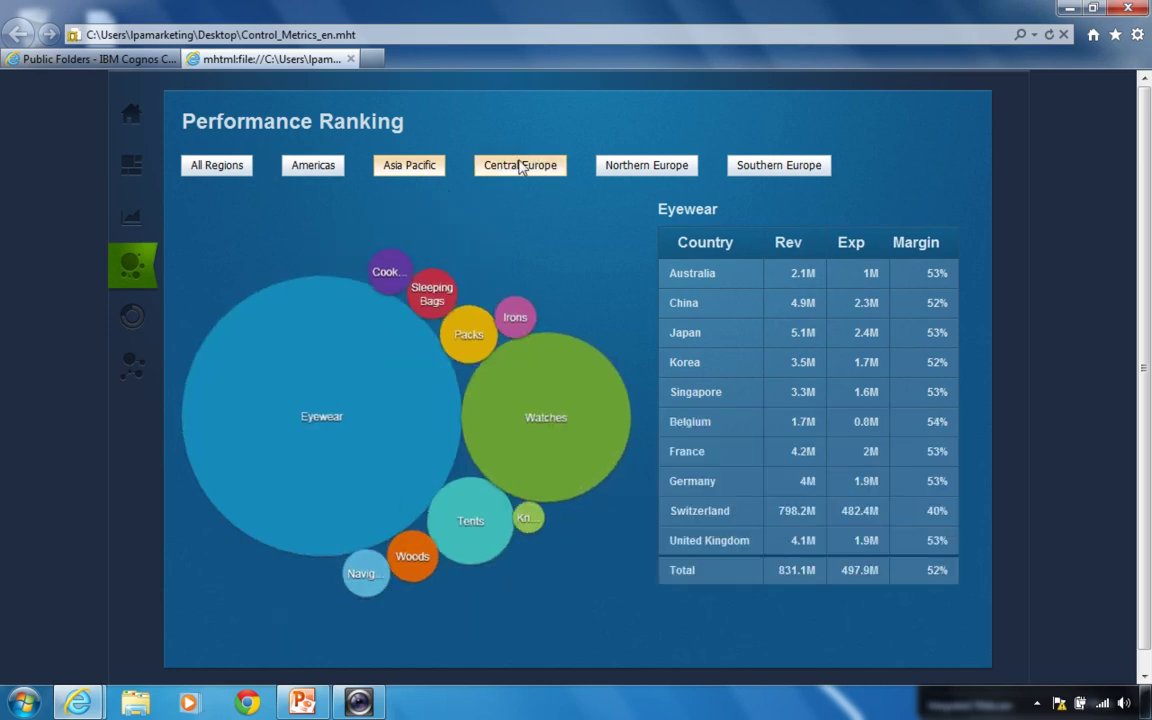
left_click(655, 168)
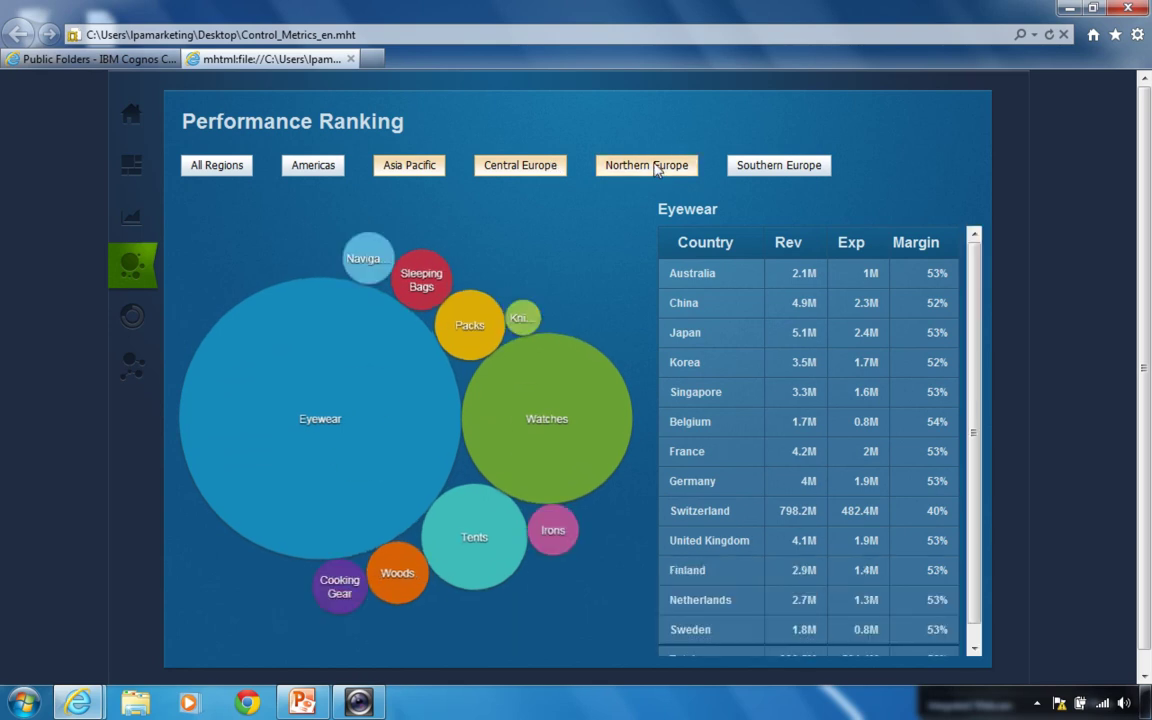
Step: View Product Performance Analysis, and show the Southern Europe network in Employee Analysis
left_click(134, 320)
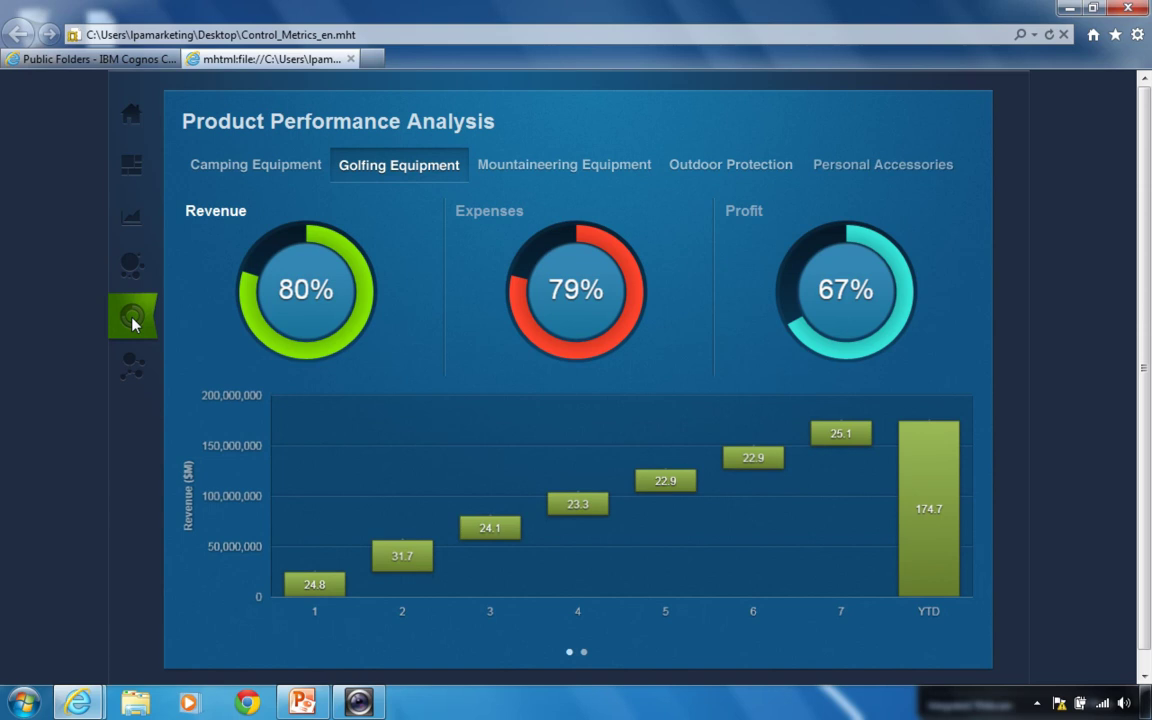
left_click(122, 378)
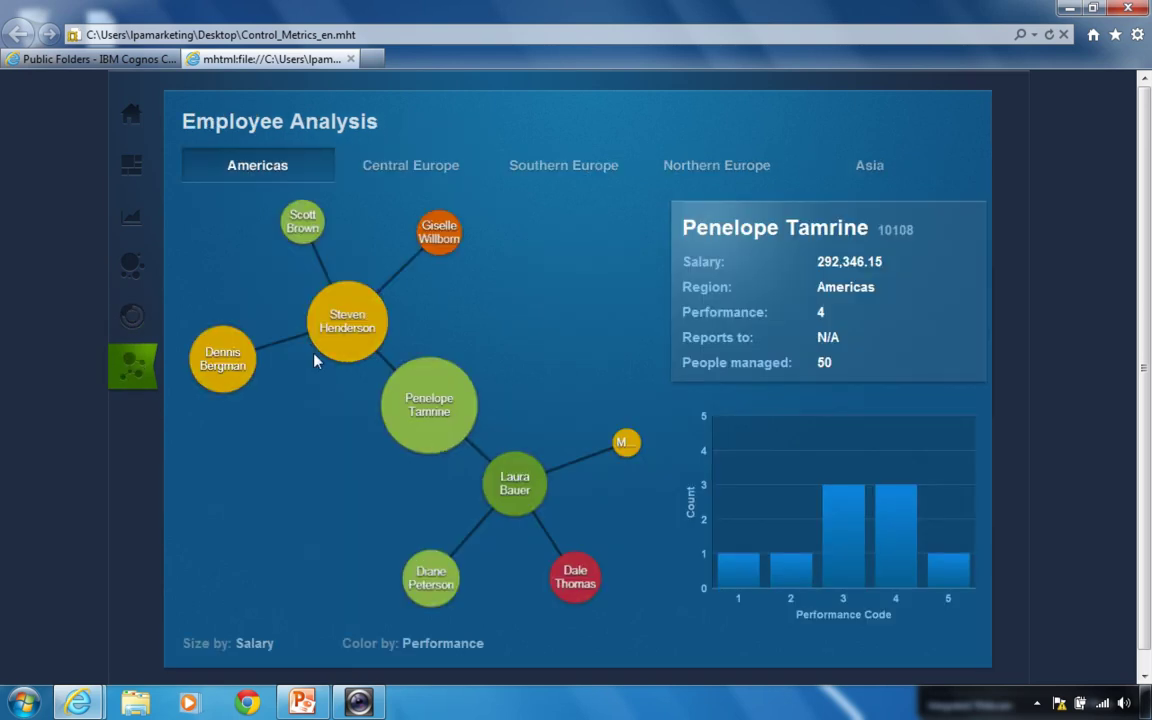
left_click(399, 172)
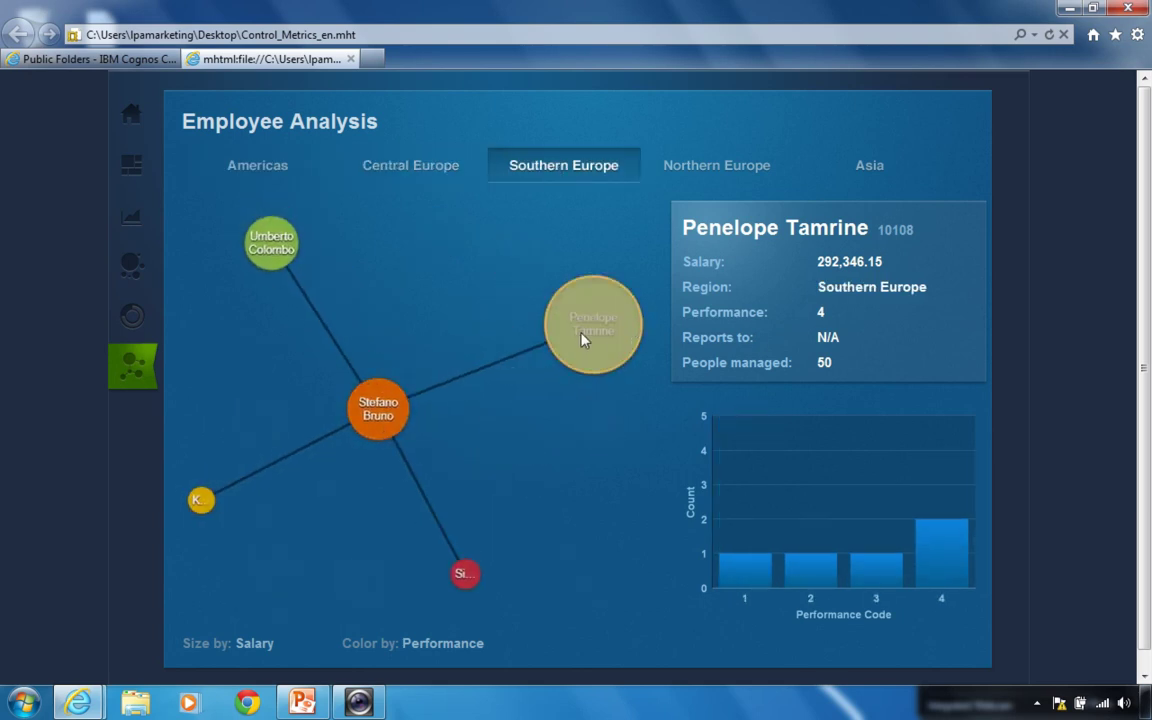
Step: Show the details of the Southern Europe manager and of two direct reports in the employee network
left_click(378, 404)
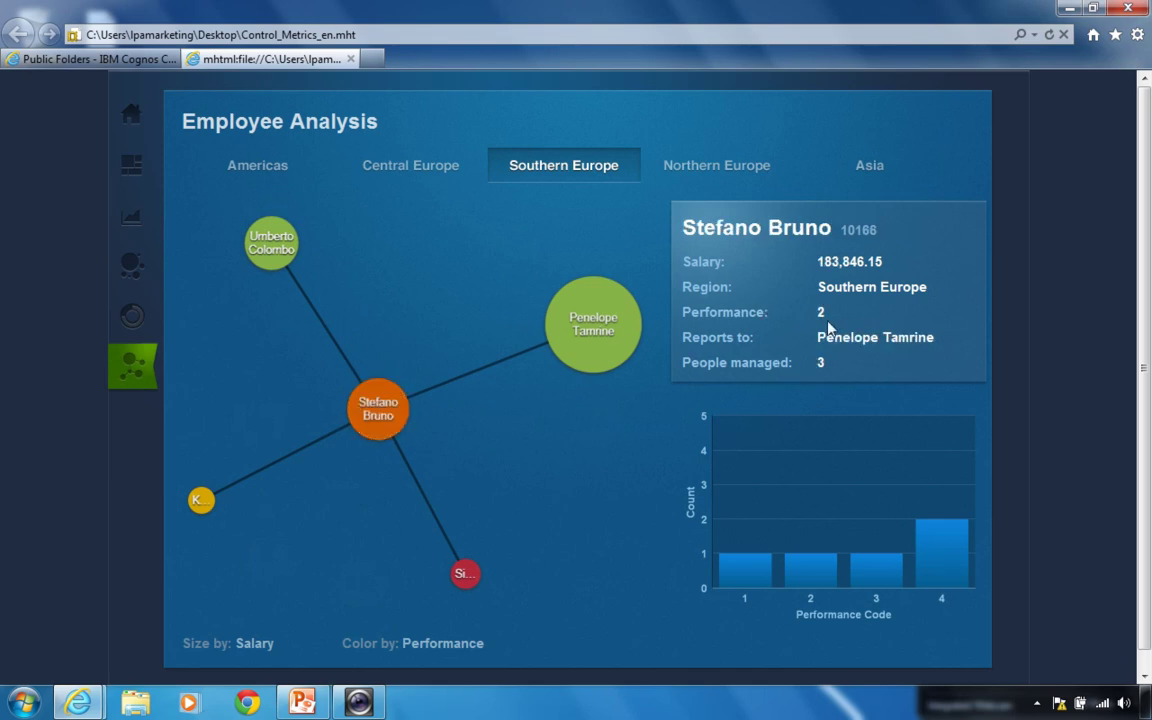
left_click(465, 575)
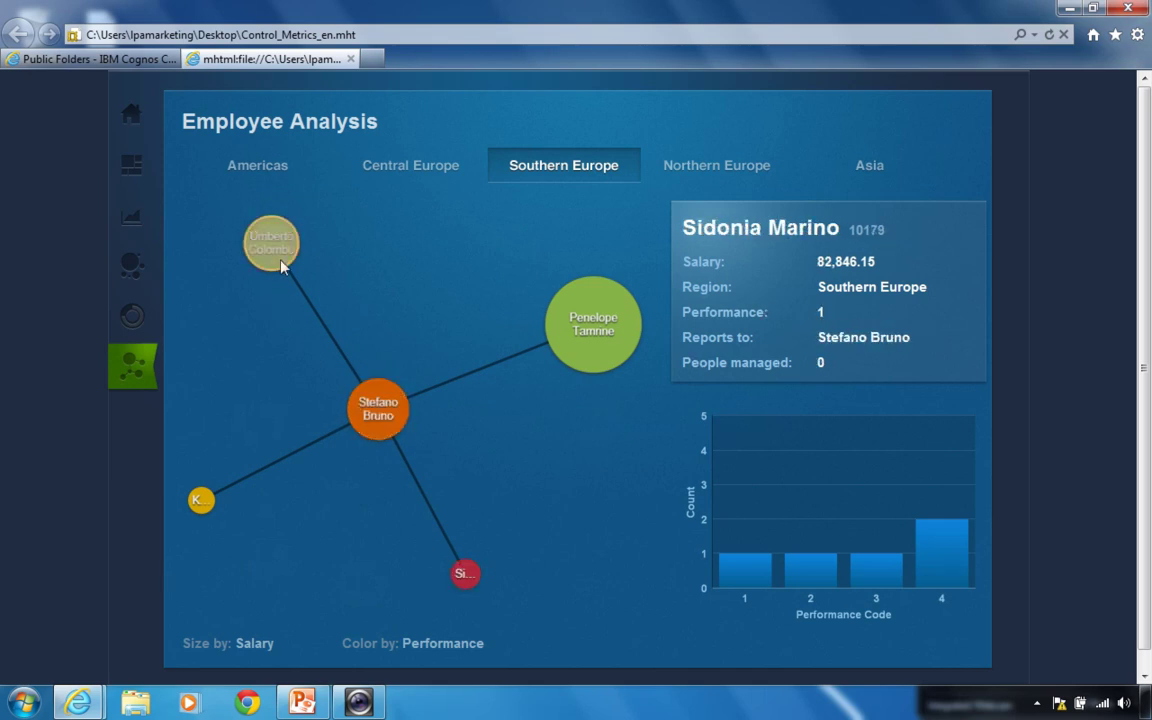
left_click(280, 262)
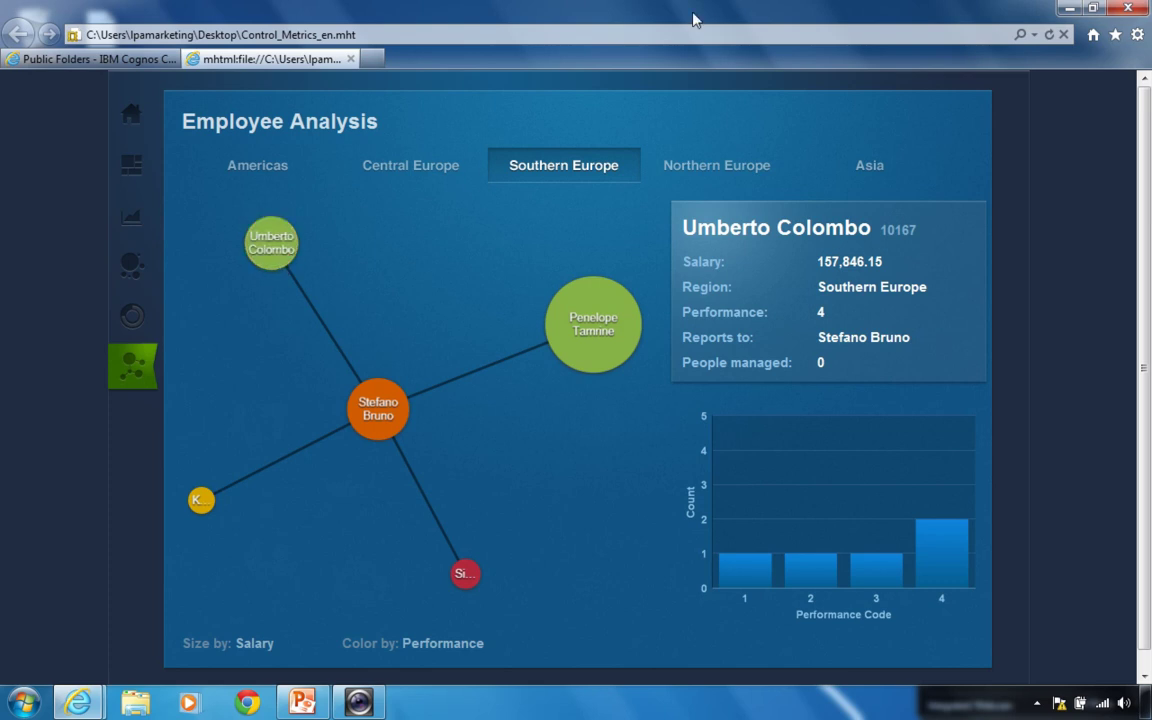
Step: Close the Control_Metrics_en.mht report, switch to the PowerPoint webinar presentation and start its slide show
left_click(350, 59)
left_click(302, 702)
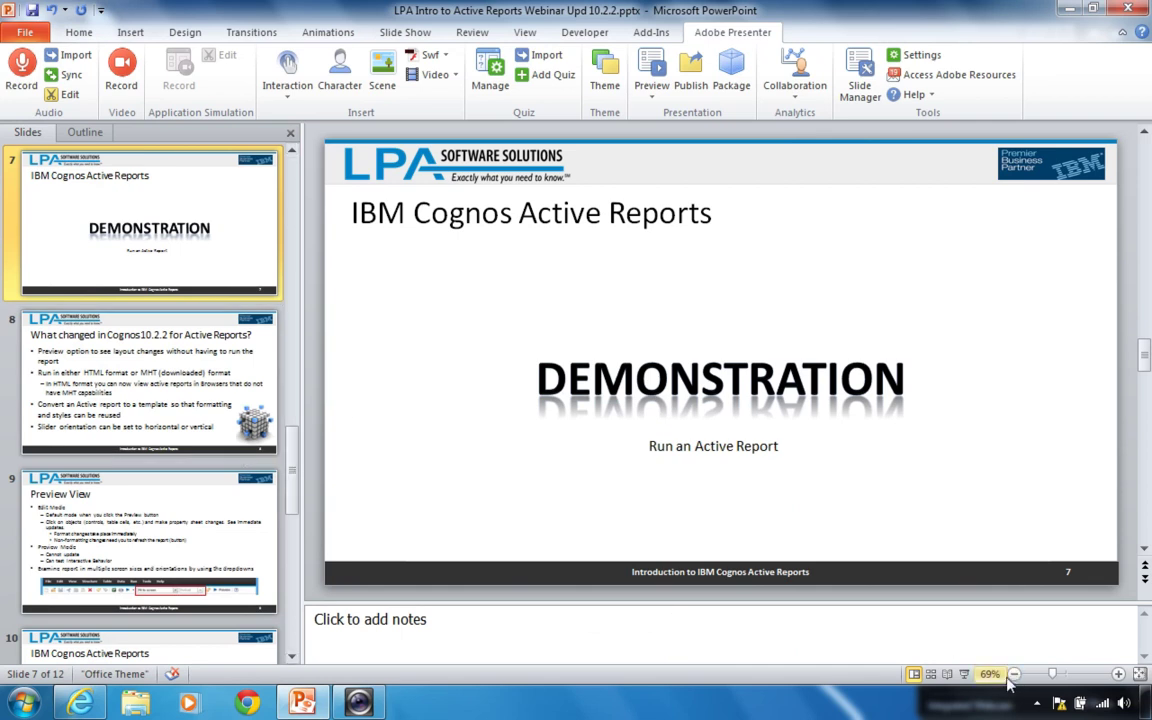
left_click(965, 676)
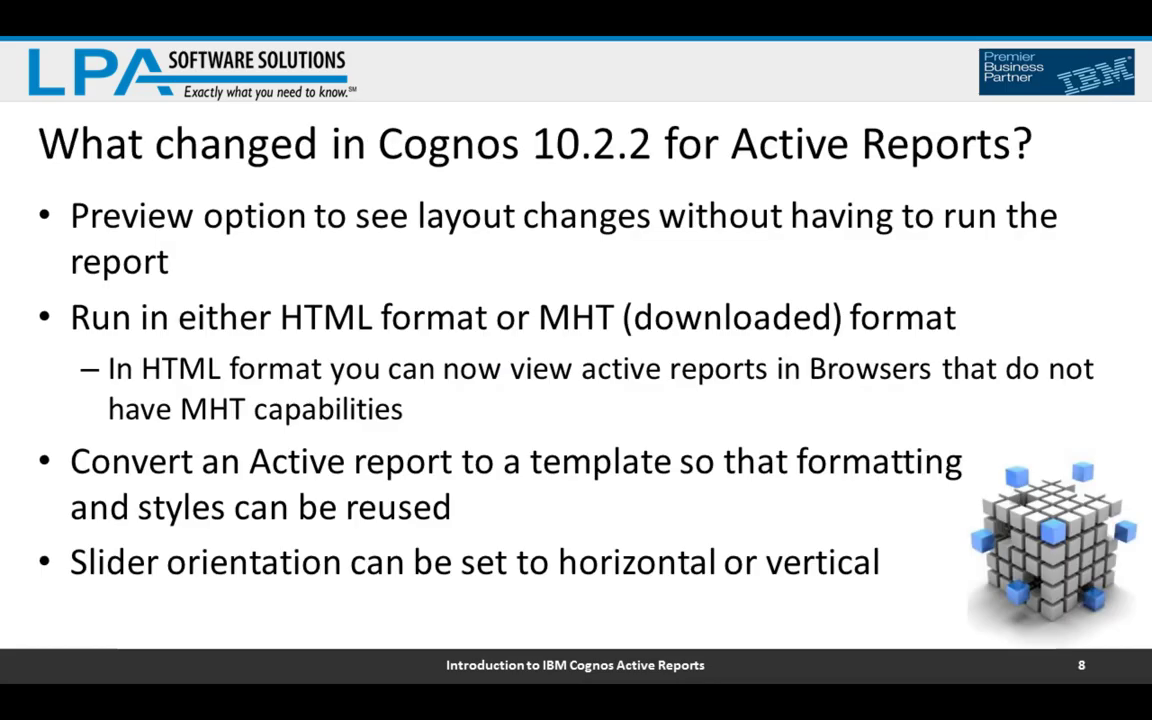
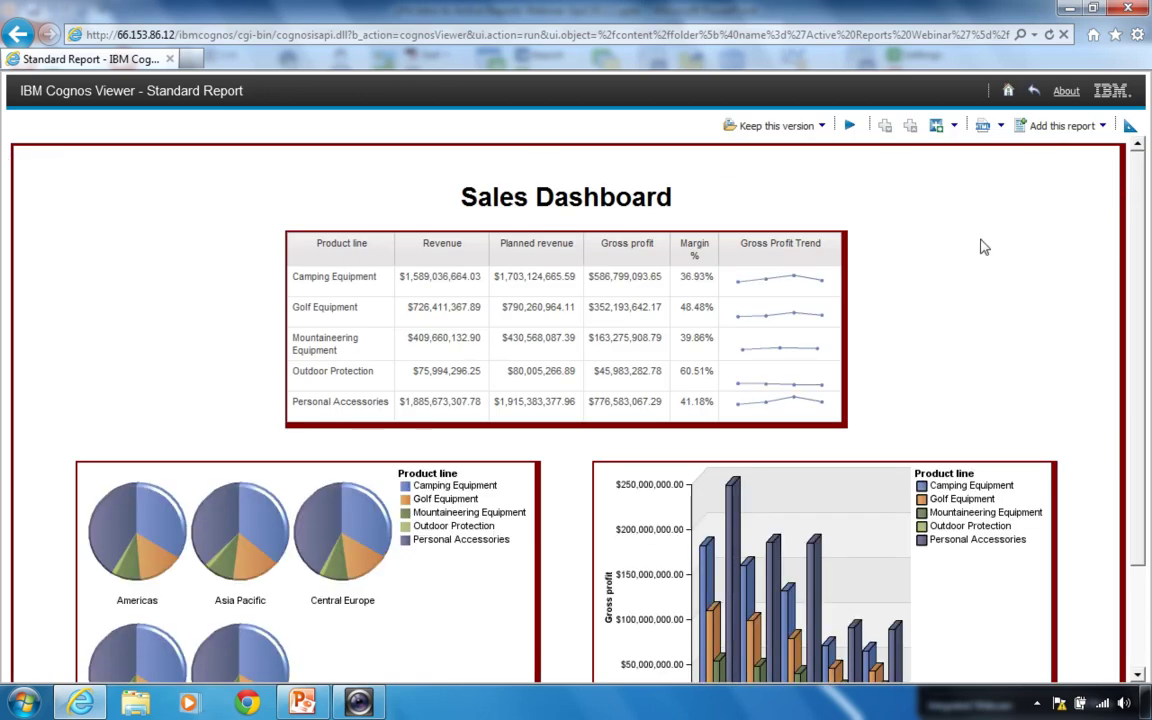
Step: Examine the regional revenue pie charts and gross profit column chart in the Sales Dashboard standard report
scroll(985, 262, "down", 2)
scroll(985, 260, "down", 1)
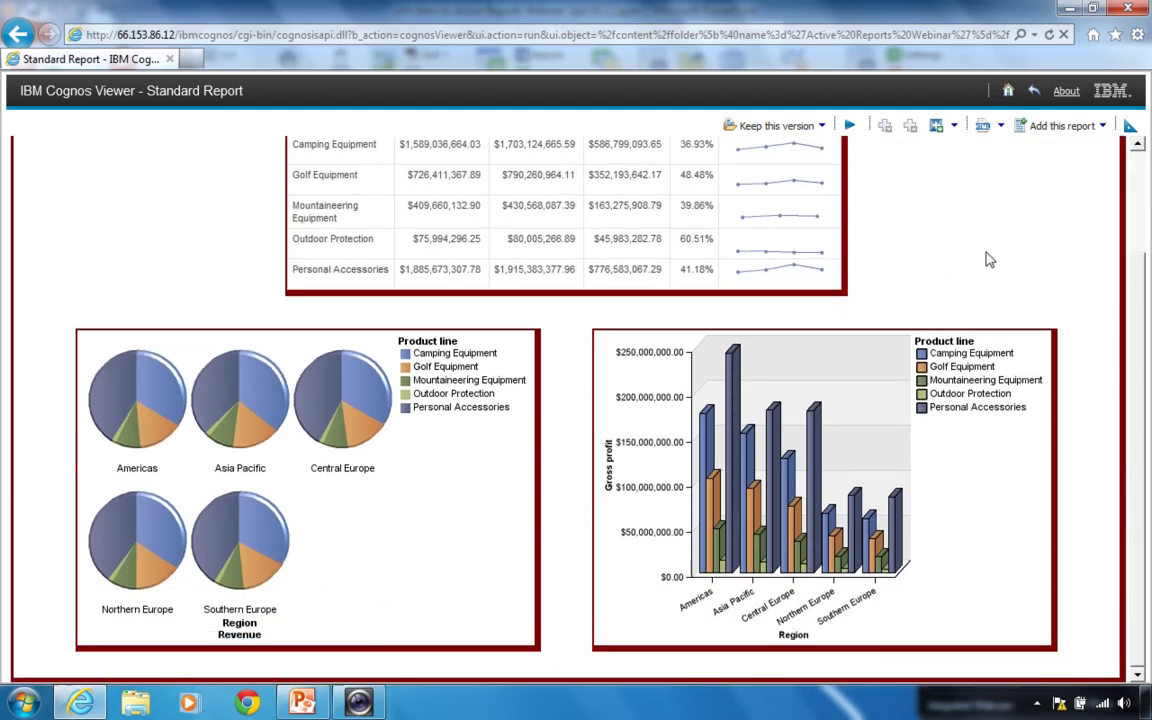
Step: Review the Sales Dashboard's list and charts, and select Camping Equipment in the product line list
scroll(985, 257, "up", 3)
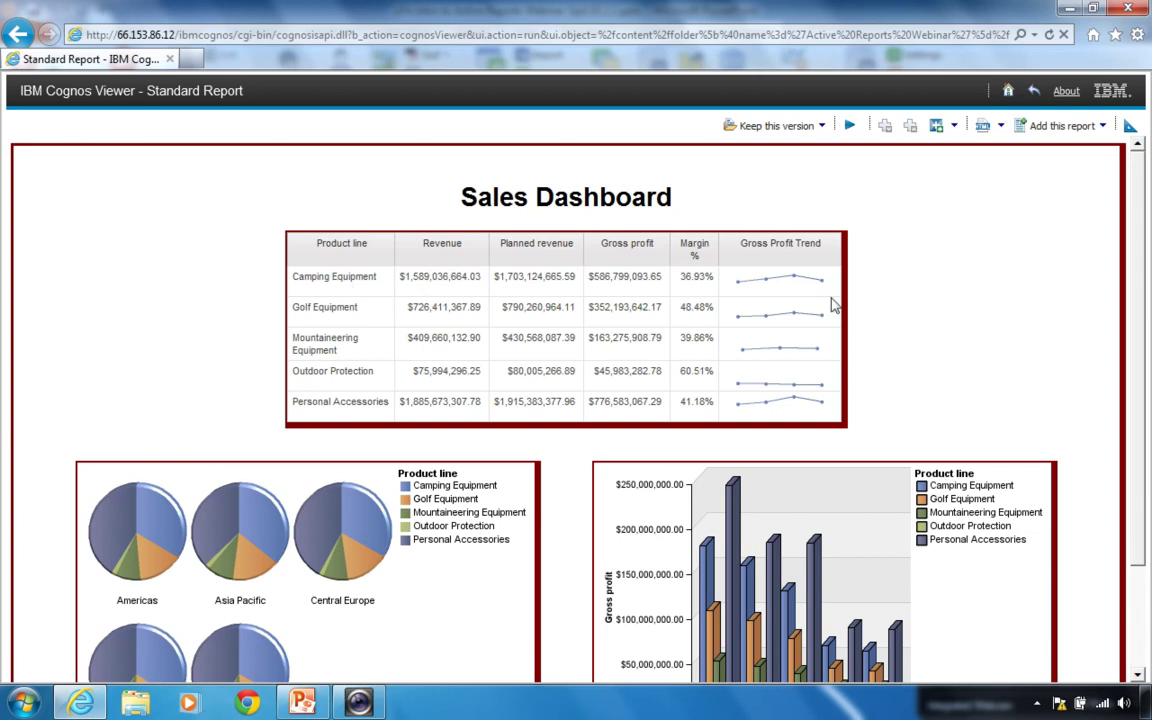
scroll(365, 338, "down", 1)
scroll(365, 338, "down", 1)
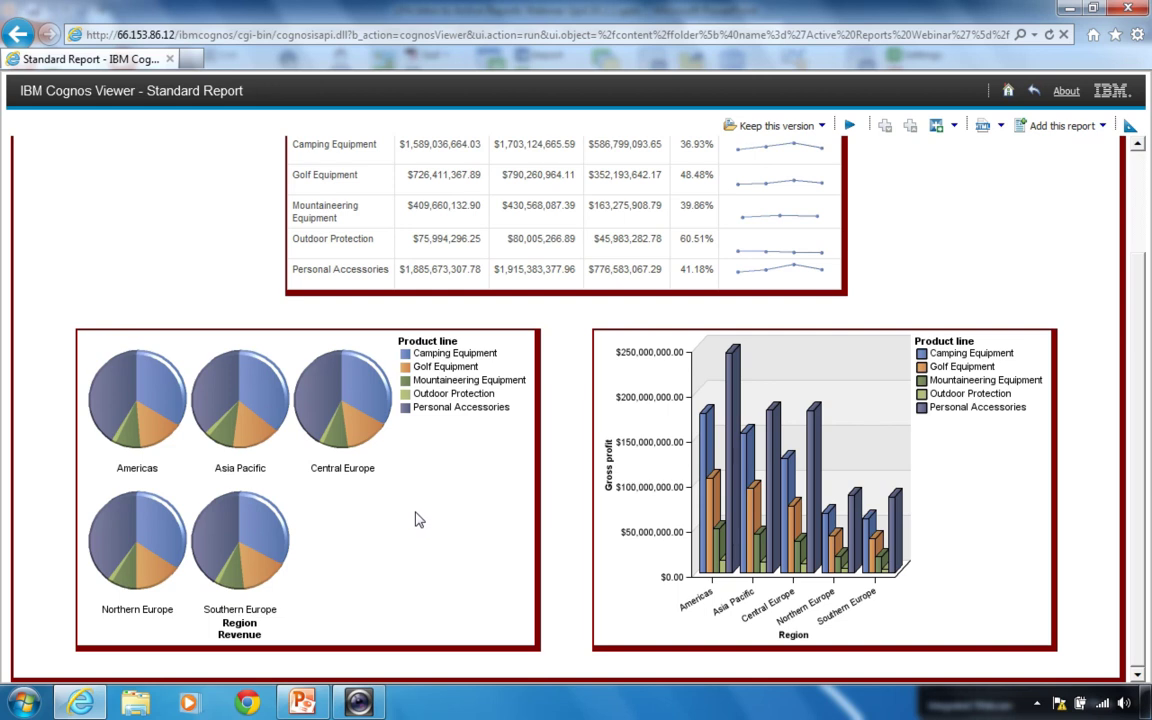
scroll(419, 519, "up", 2)
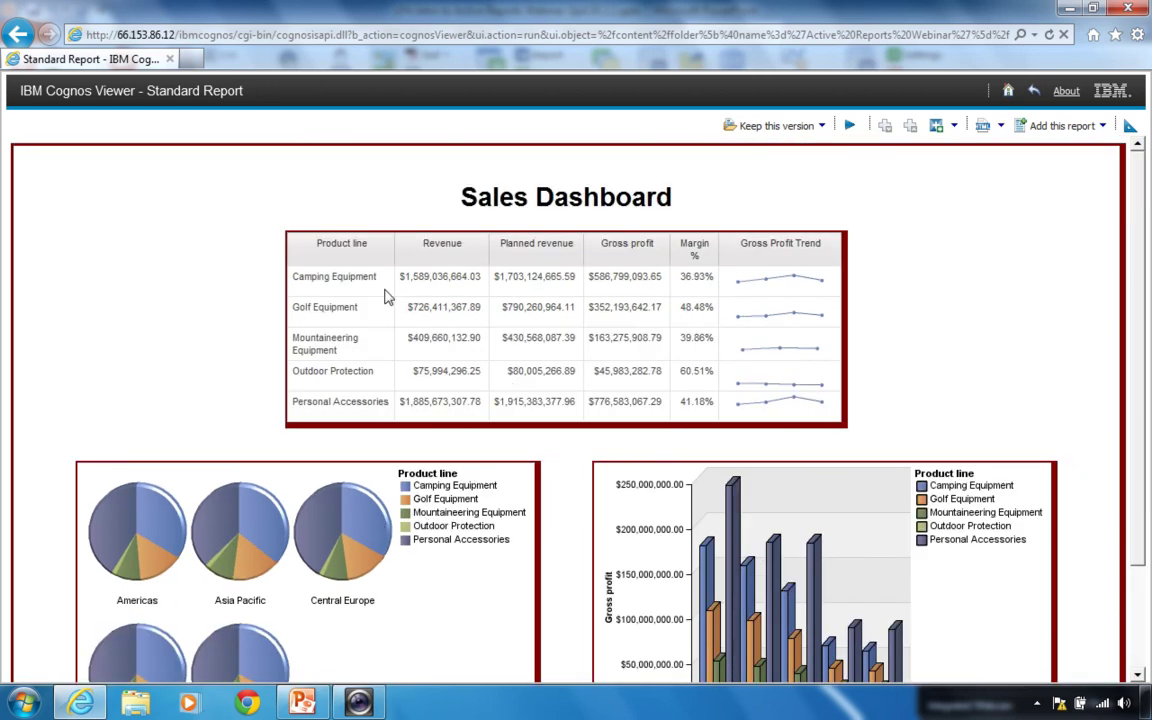
left_click(300, 275)
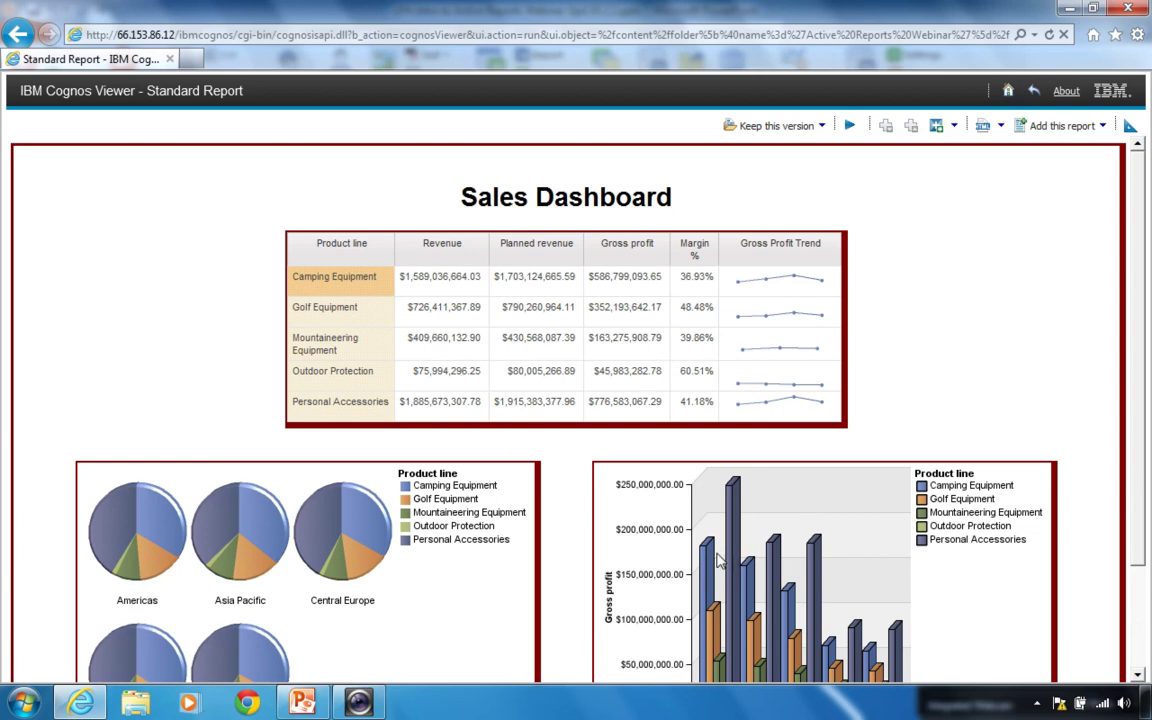
Step: Return to the Active Reports Webinar folder and open Standard Report in Report Studio, allowing the webpage to access the clipboard
left_click(1034, 91)
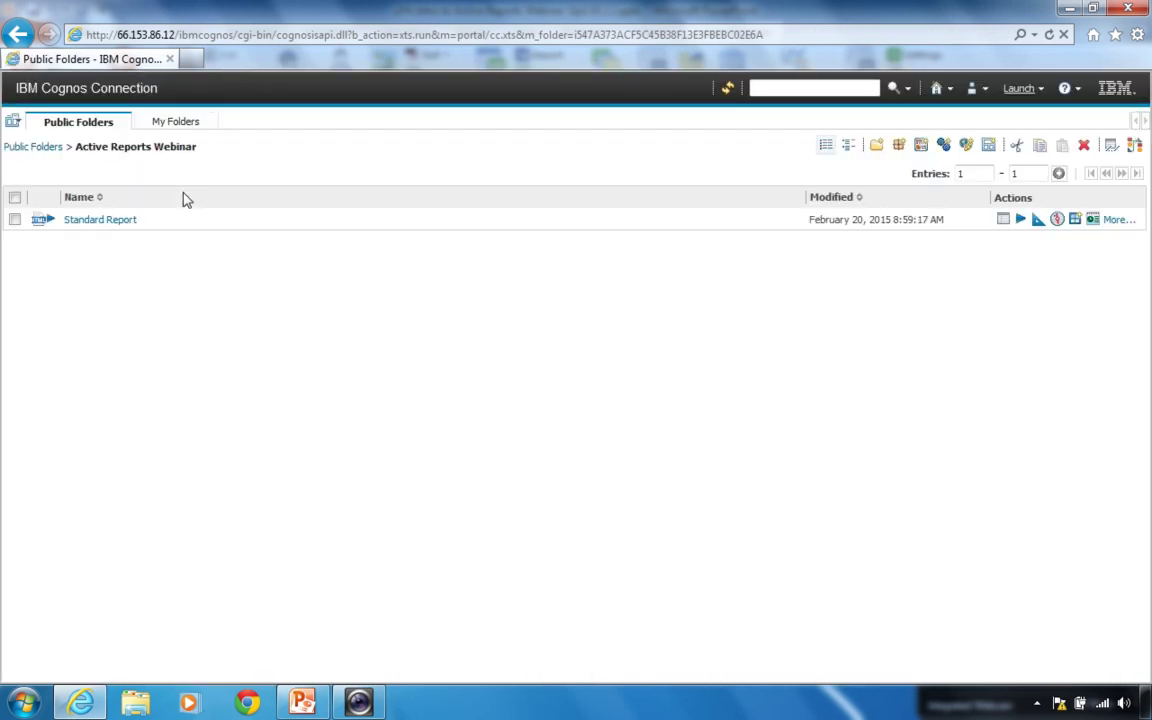
left_click(1037, 222)
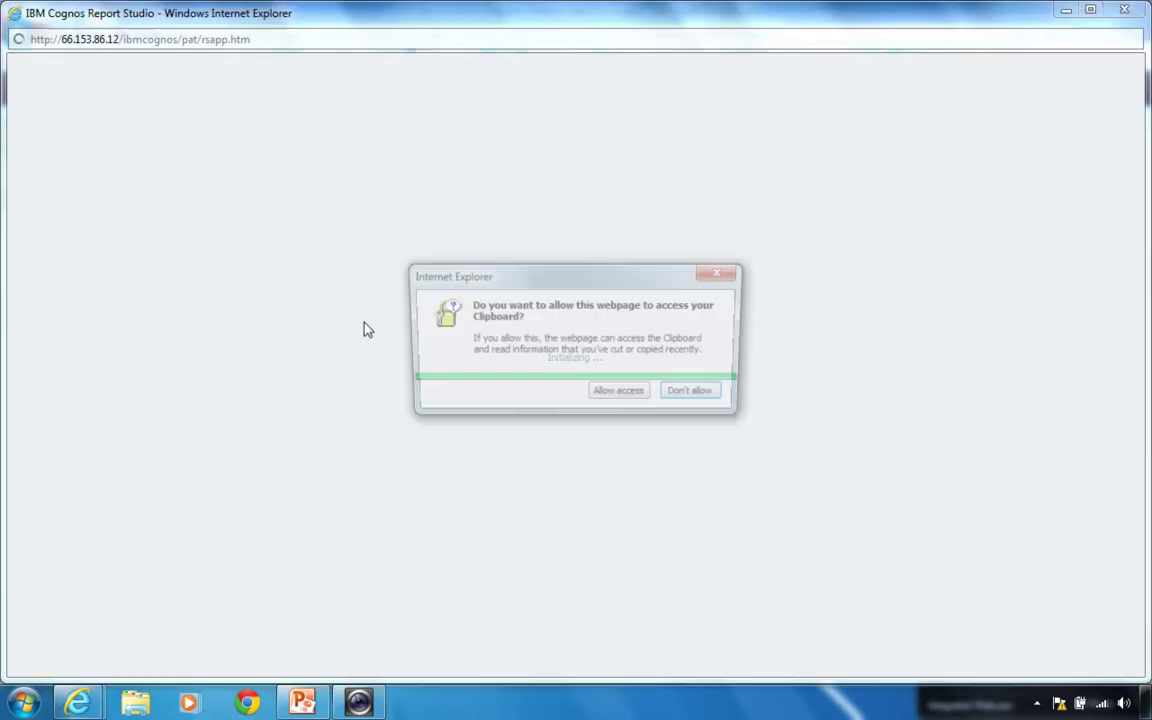
left_click(617, 396)
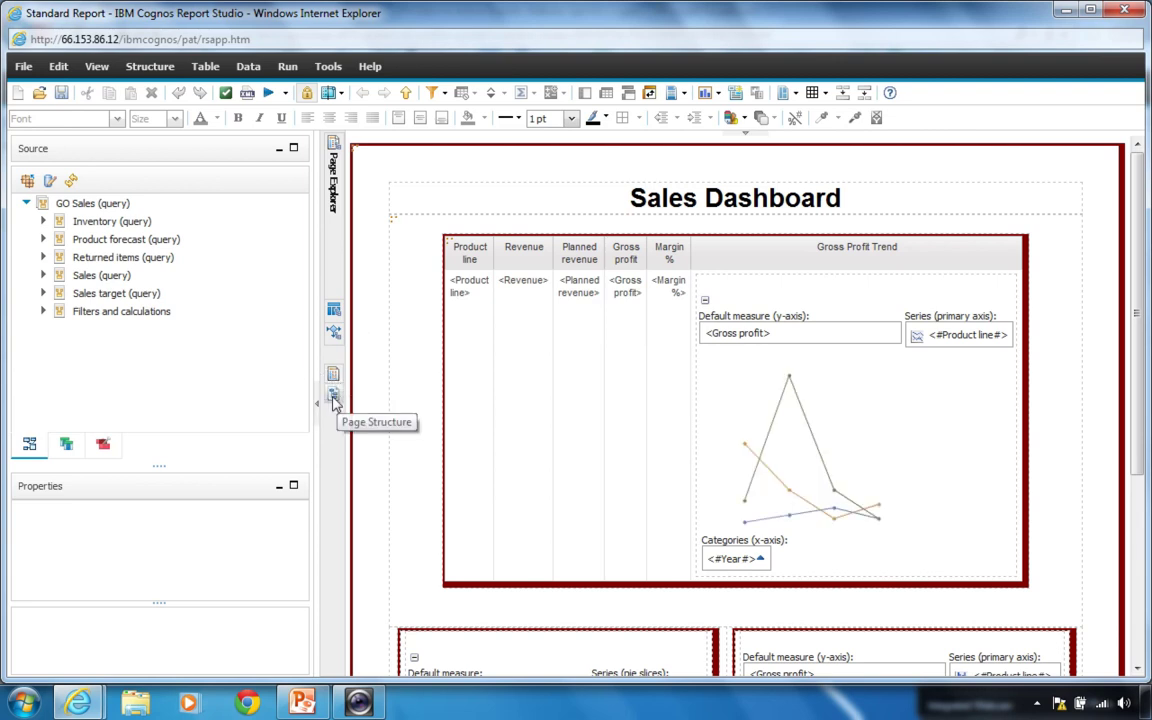
Step: View the page structure of Page1 down to the table's rows, and return to the page design view
left_click(96, 66)
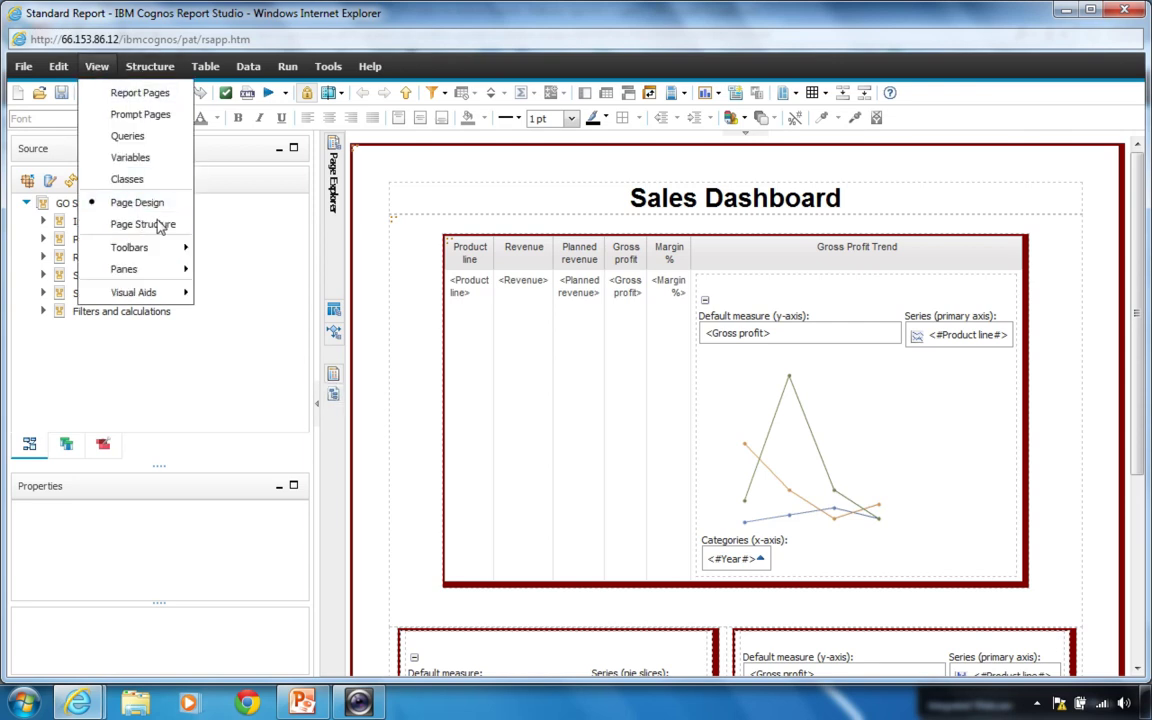
left_click(303, 405)
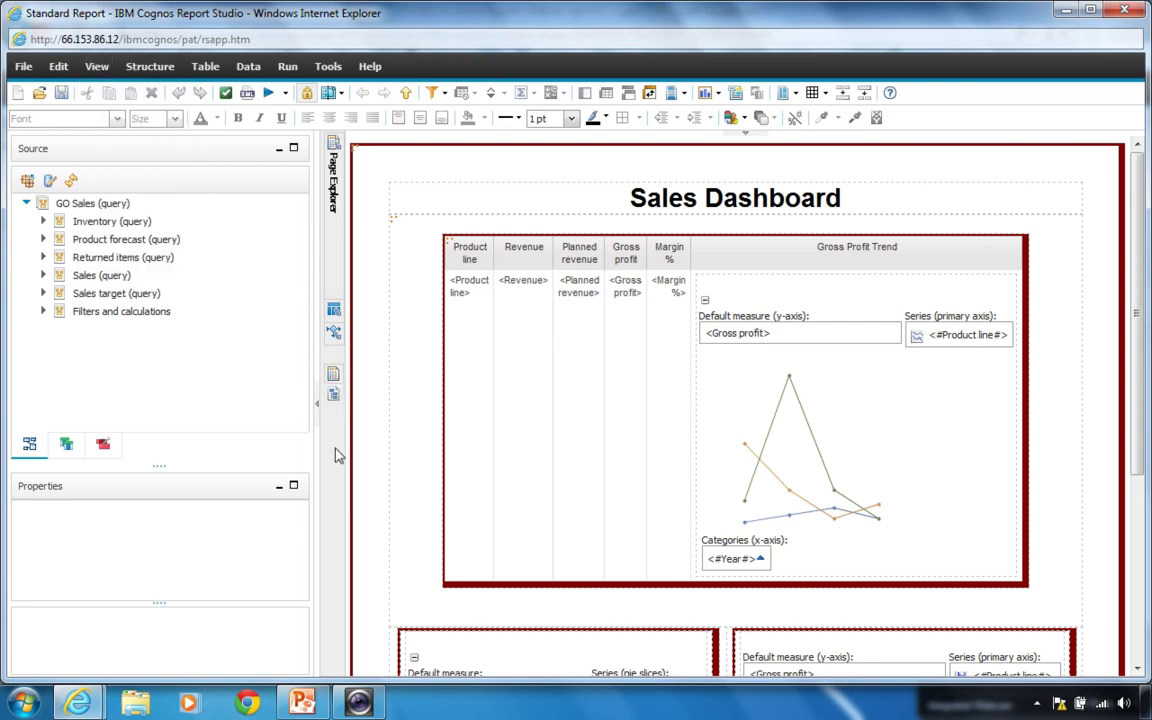
left_click(334, 396)
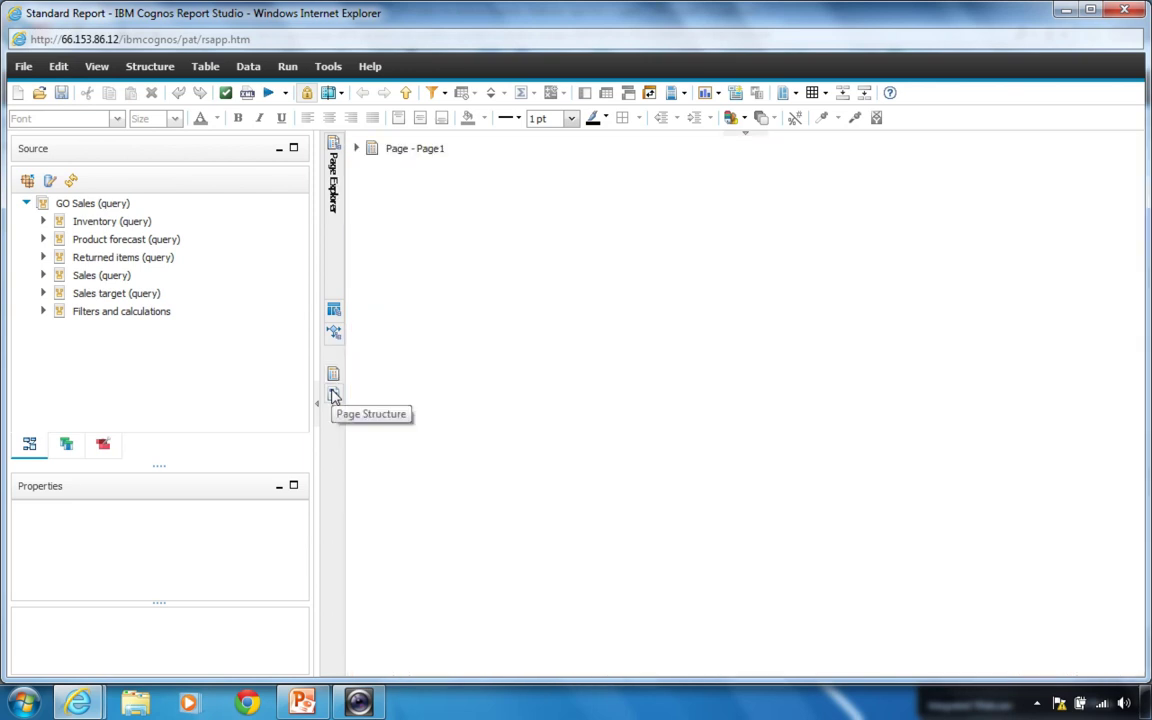
left_click(355, 148)
left_click(373, 166)
left_click(390, 184)
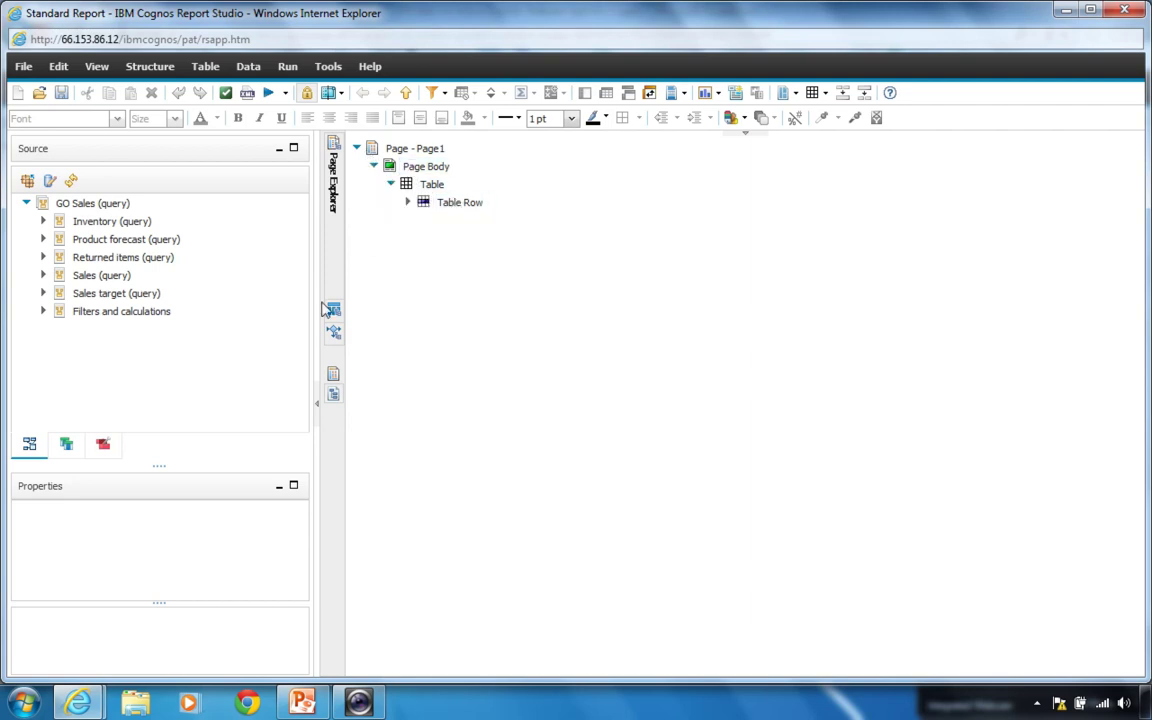
left_click(334, 378)
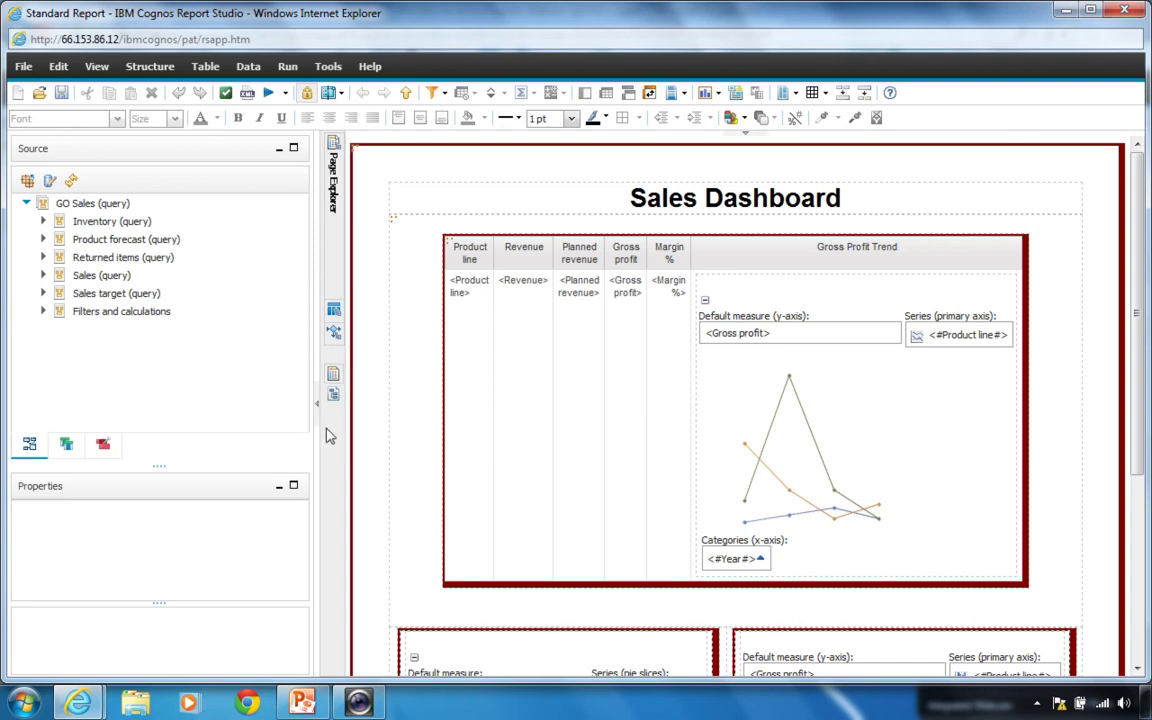
Step: Convert the standard report to an active report and save it as Active Report in the Active Reports Webinar folder
left_click(23, 66)
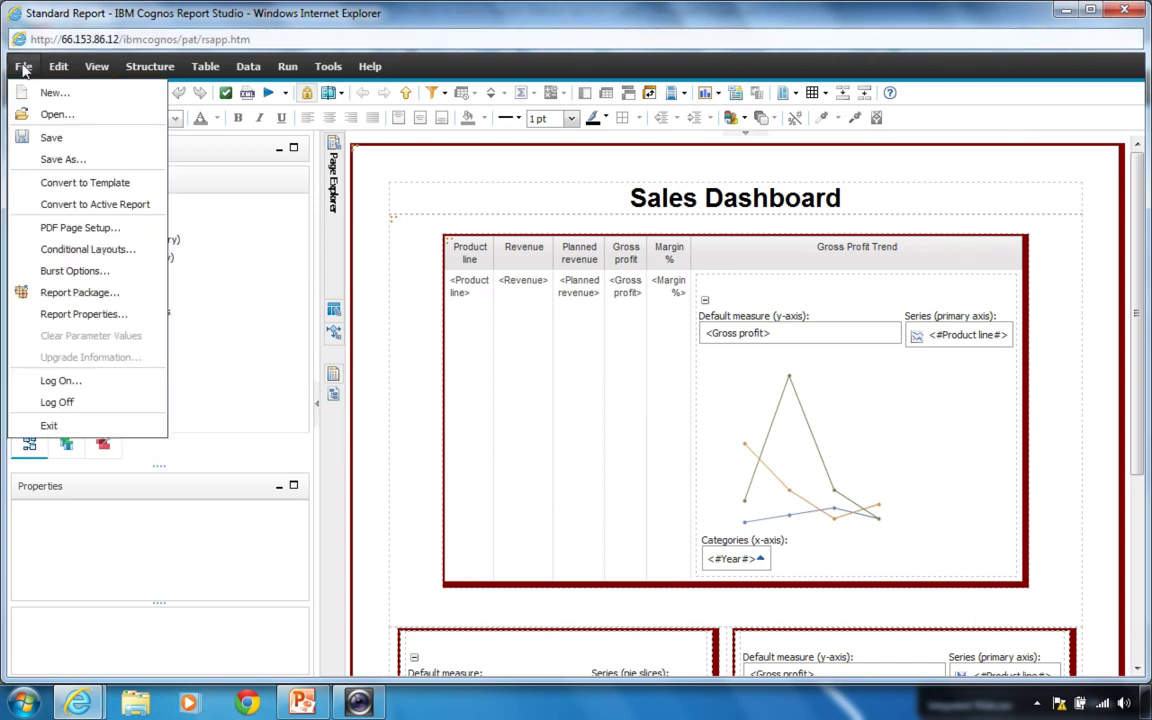
left_click(84, 204)
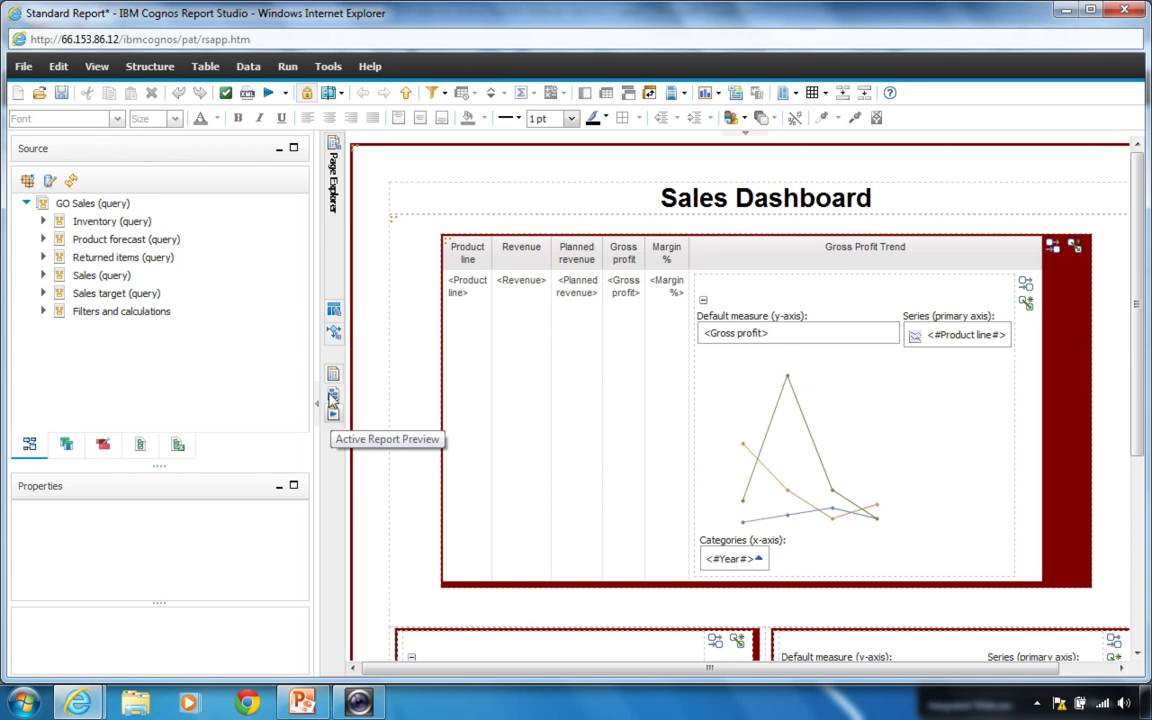
left_click(23, 67)
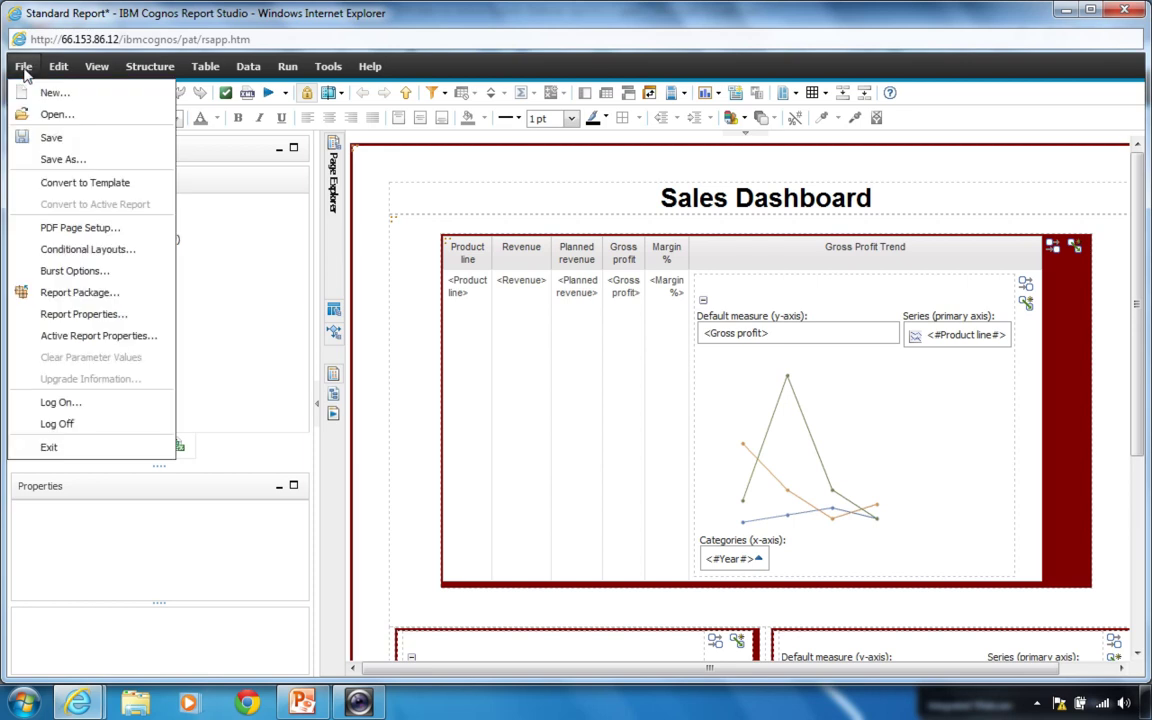
left_click(56, 158)
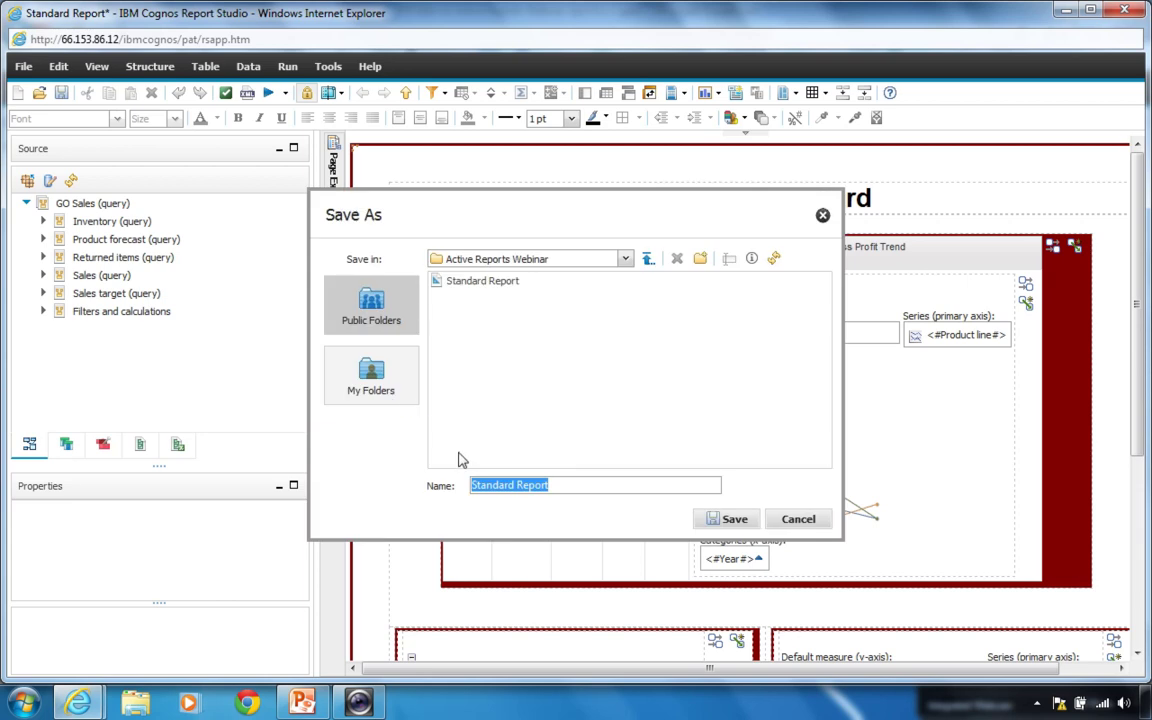
type("Active Report")
key("Return")
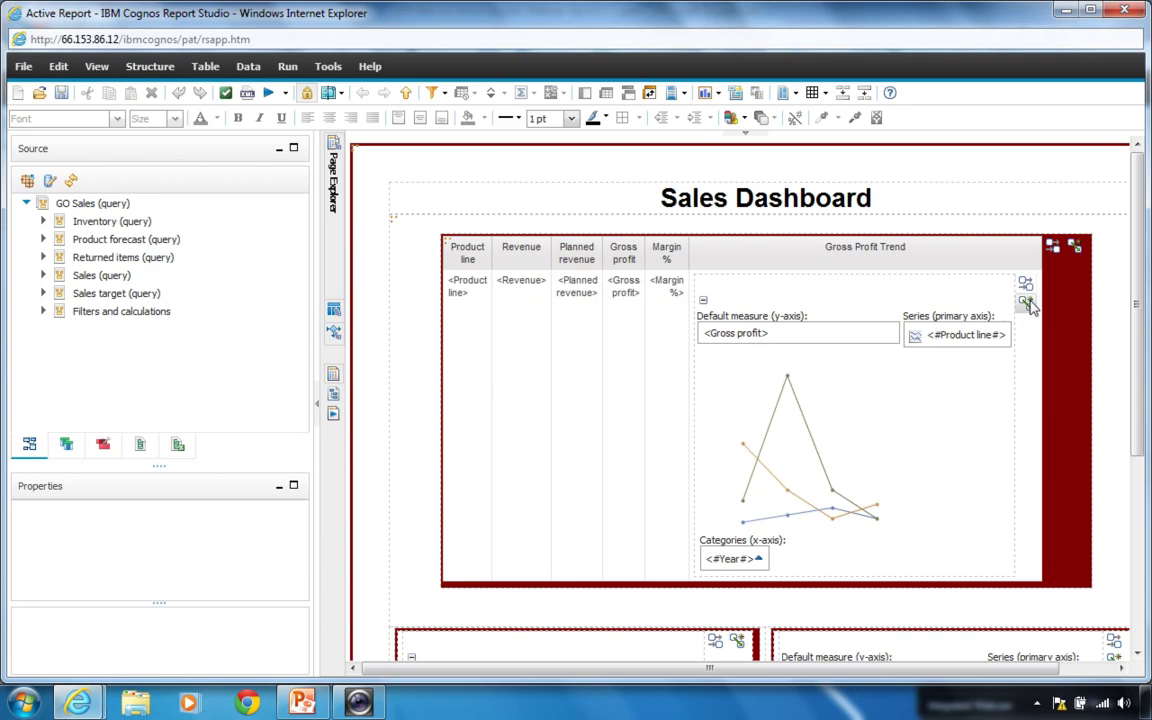
Step: Examine the interaction icons on the list and charts, and view the report's Active Report Controls and Active Report Variables
scroll(1038, 347, "down", 5)
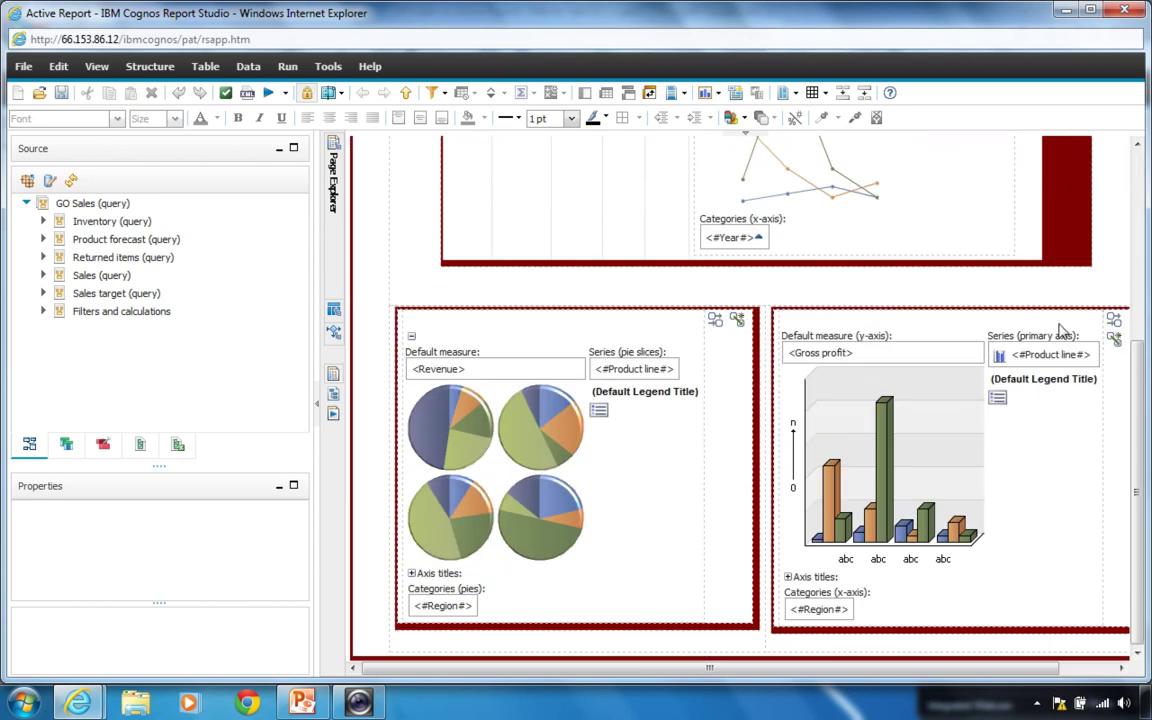
scroll(1025, 320, "up", 5)
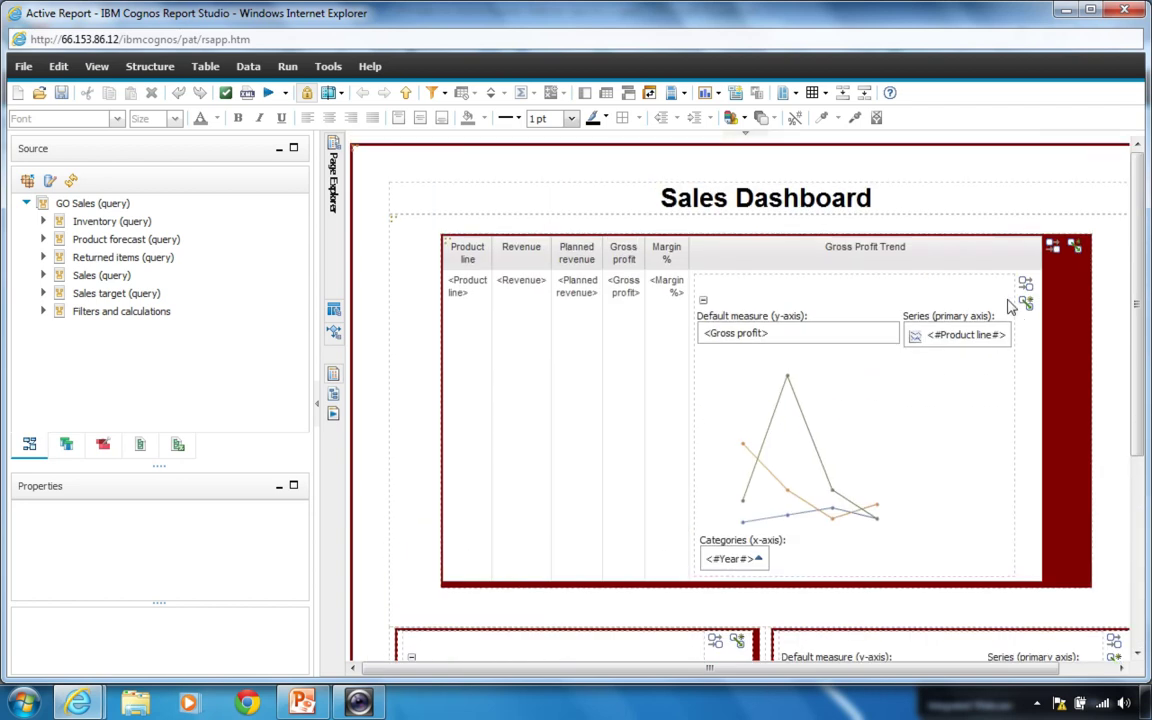
mouse_move(1025, 285)
scroll(1005, 406, "down", 3)
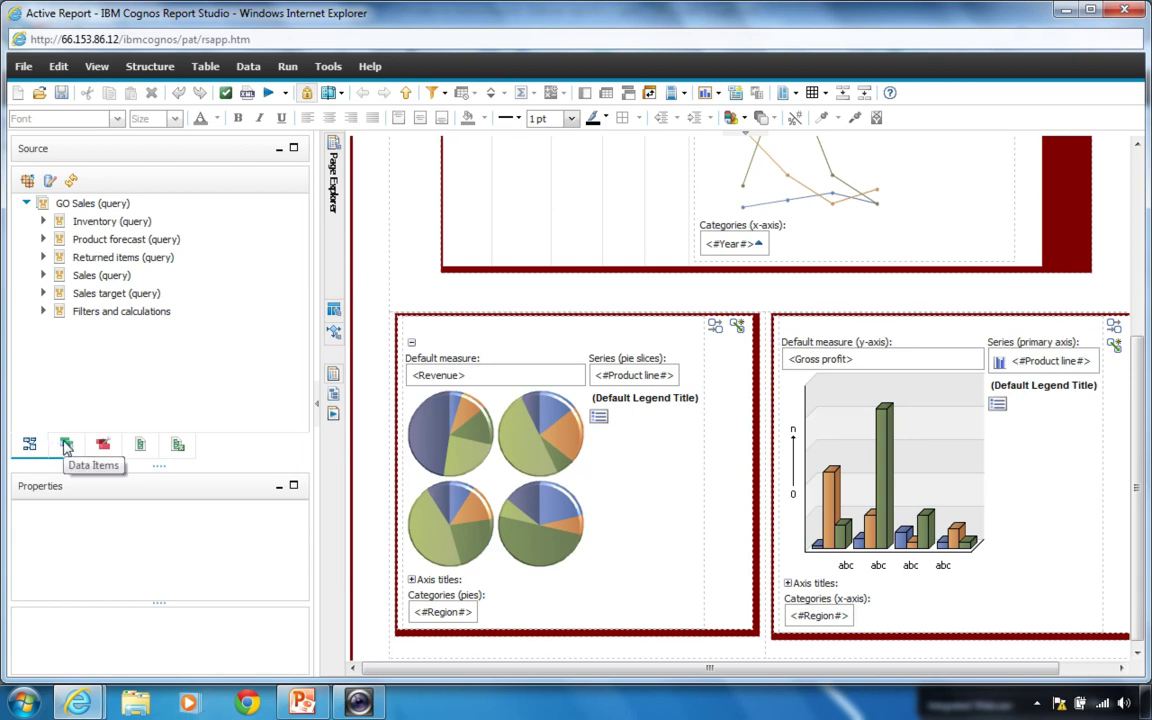
left_click(141, 446)
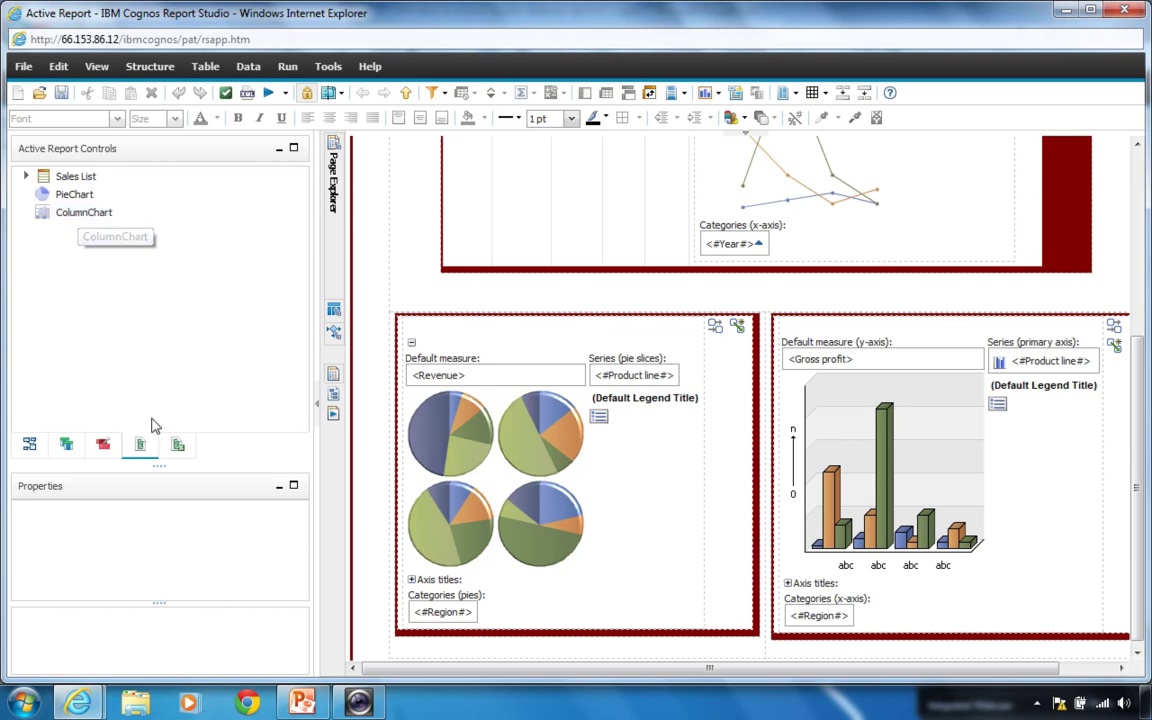
left_click(177, 443)
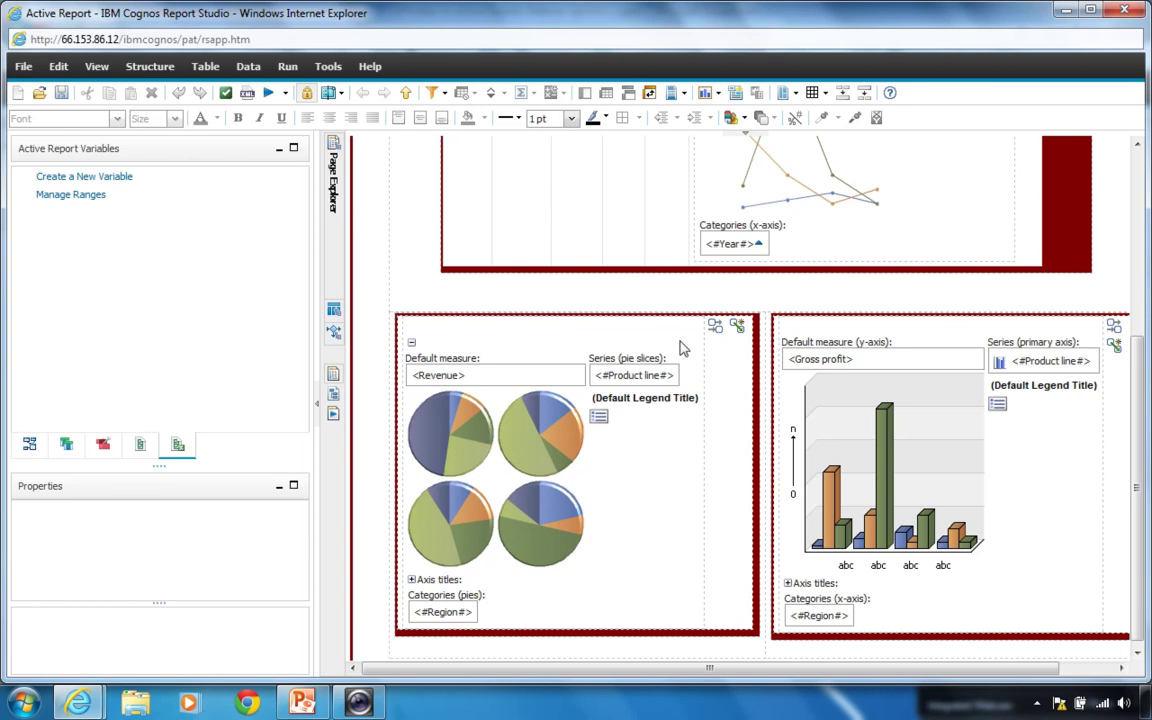
Step: Point out the sales list, the revenue pie chart and the gross profit column chart by selecting each in turn
scroll(595, 320, "up", 3)
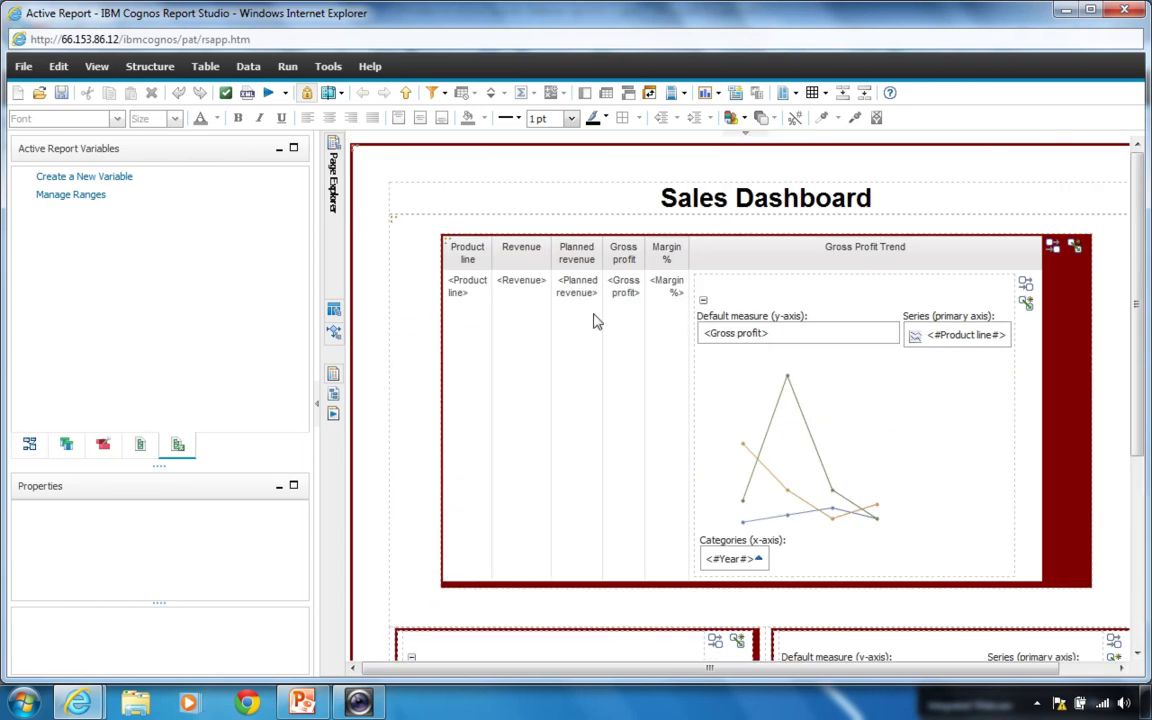
left_click(519, 360)
scroll(515, 420, "down", 3)
left_click(609, 470)
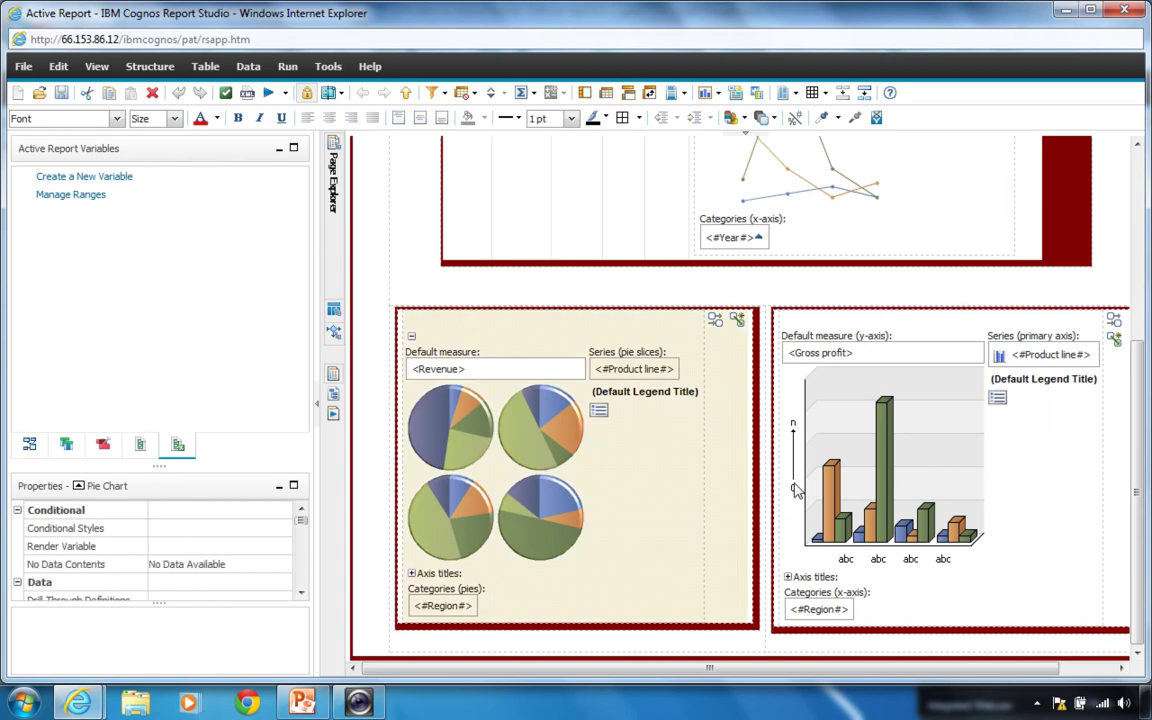
left_click(806, 412)
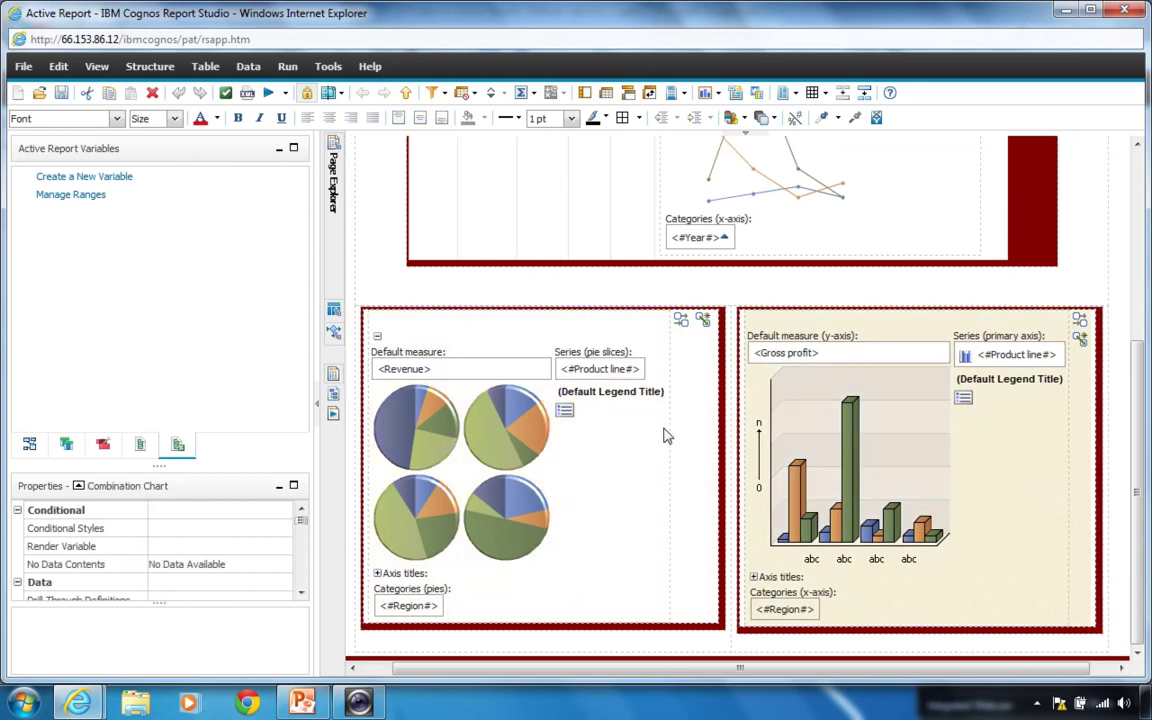
Step: Delete the revenue pie chart below the sales list
scroll(665, 435, "up", 3)
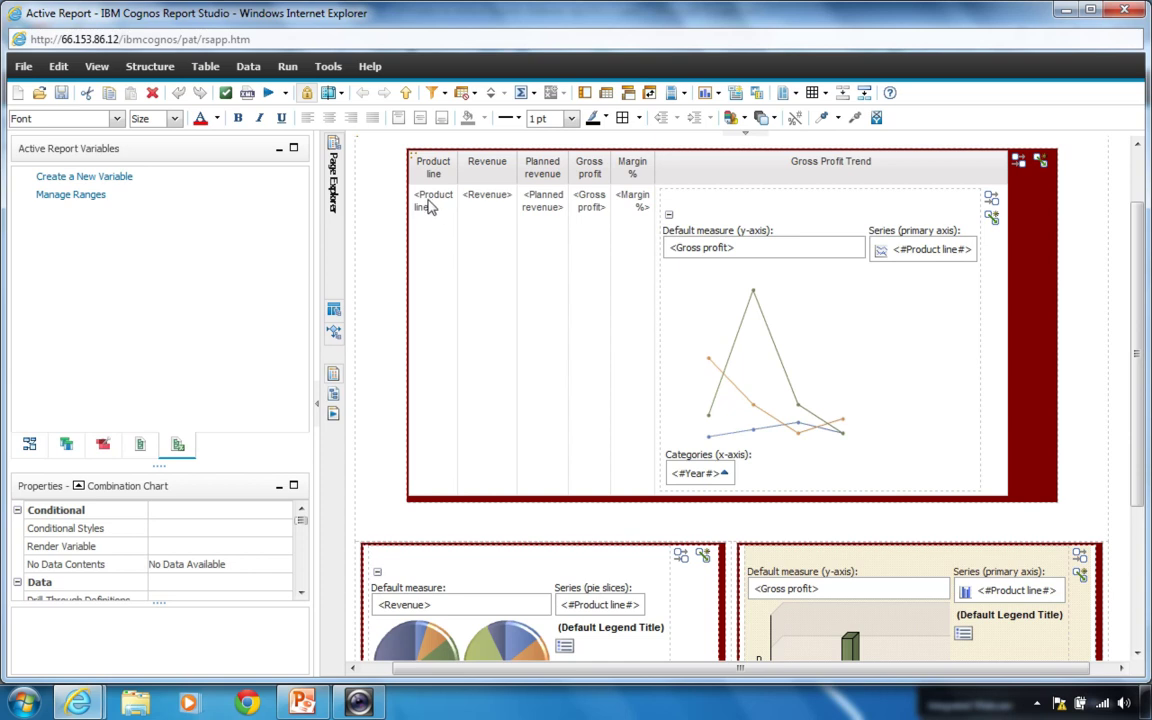
scroll(612, 417, "down", 3)
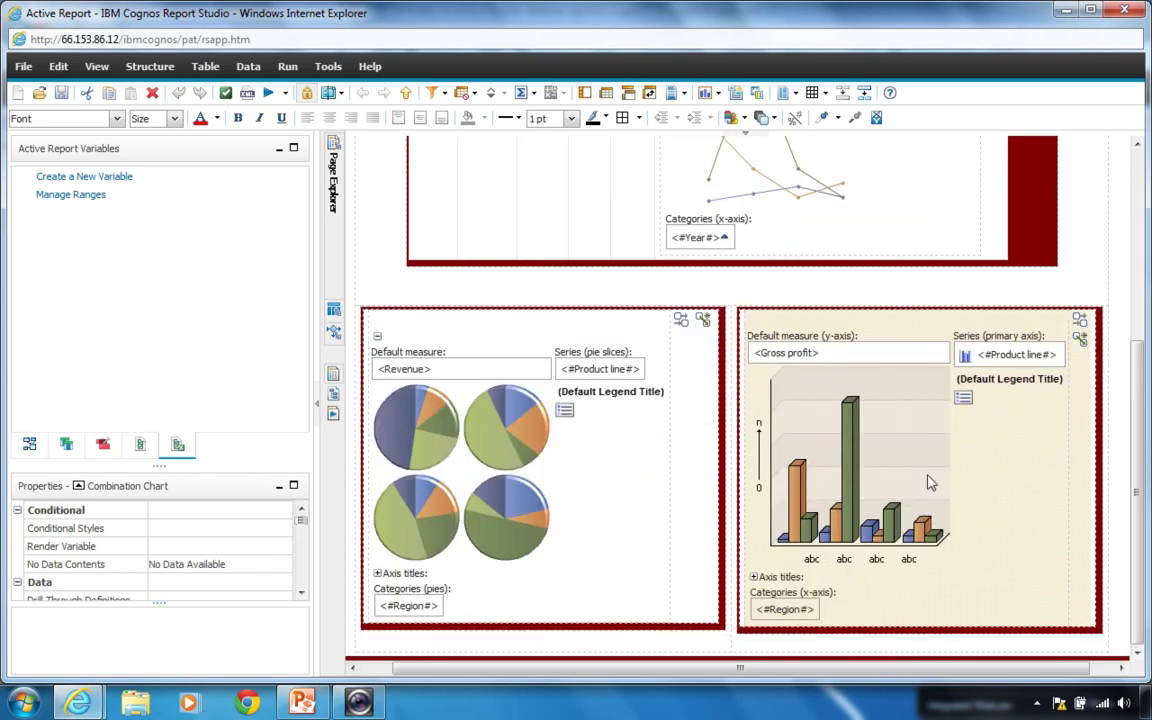
left_click(641, 497)
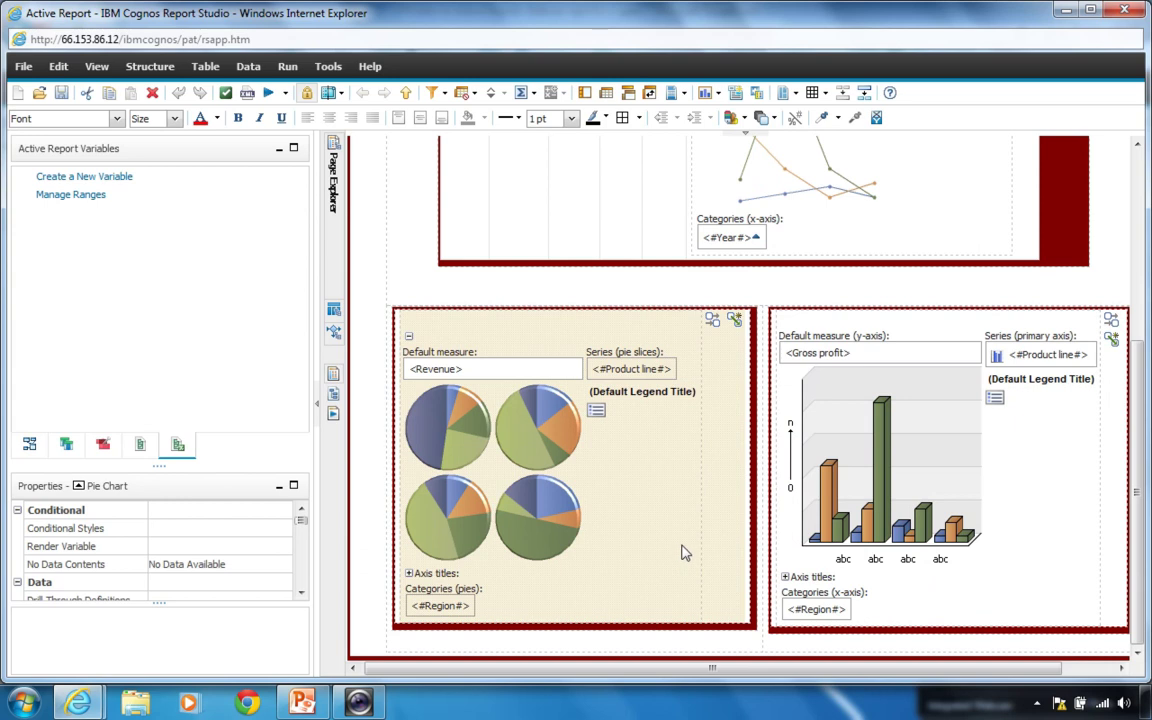
key("Delete")
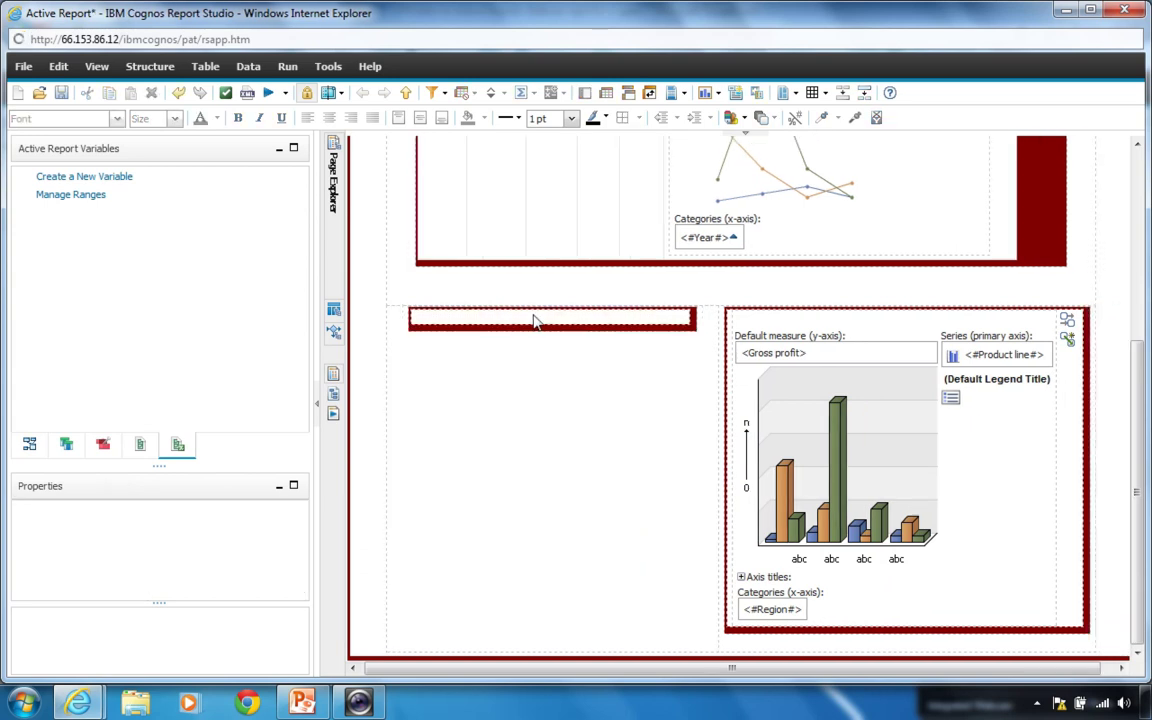
Step: Insert a Packed Bubble visualization from the Bubble category into the empty block beside the gross profit column chart
left_click(334, 310)
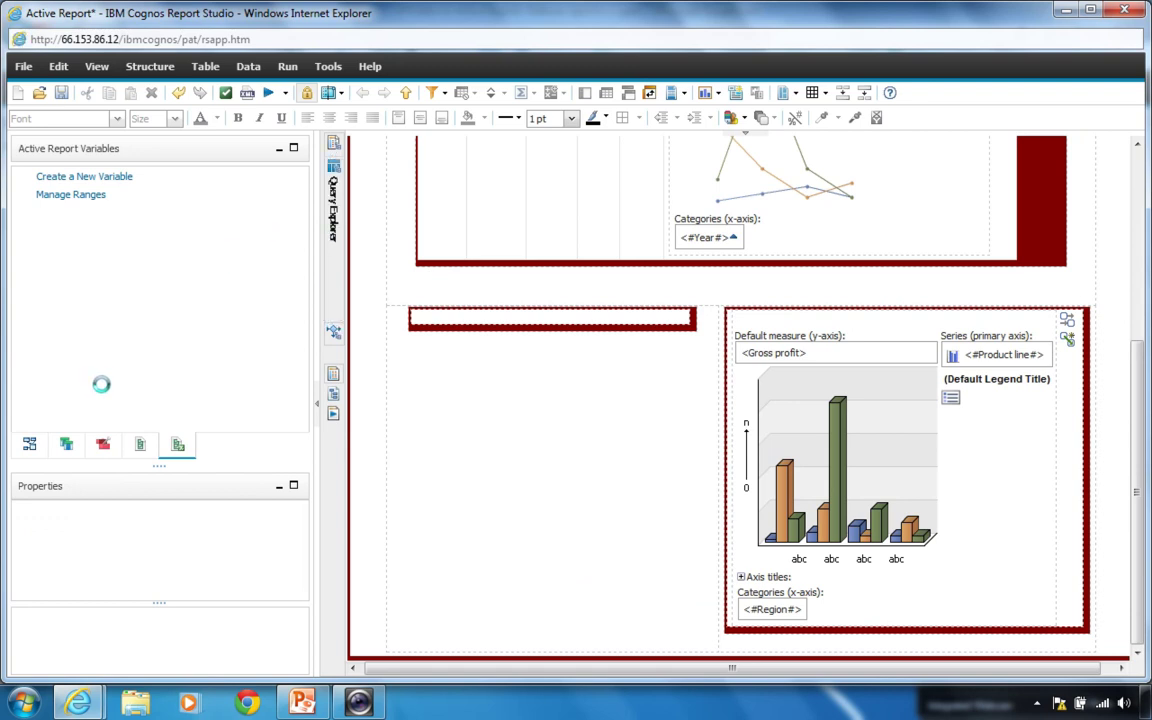
left_click(101, 442)
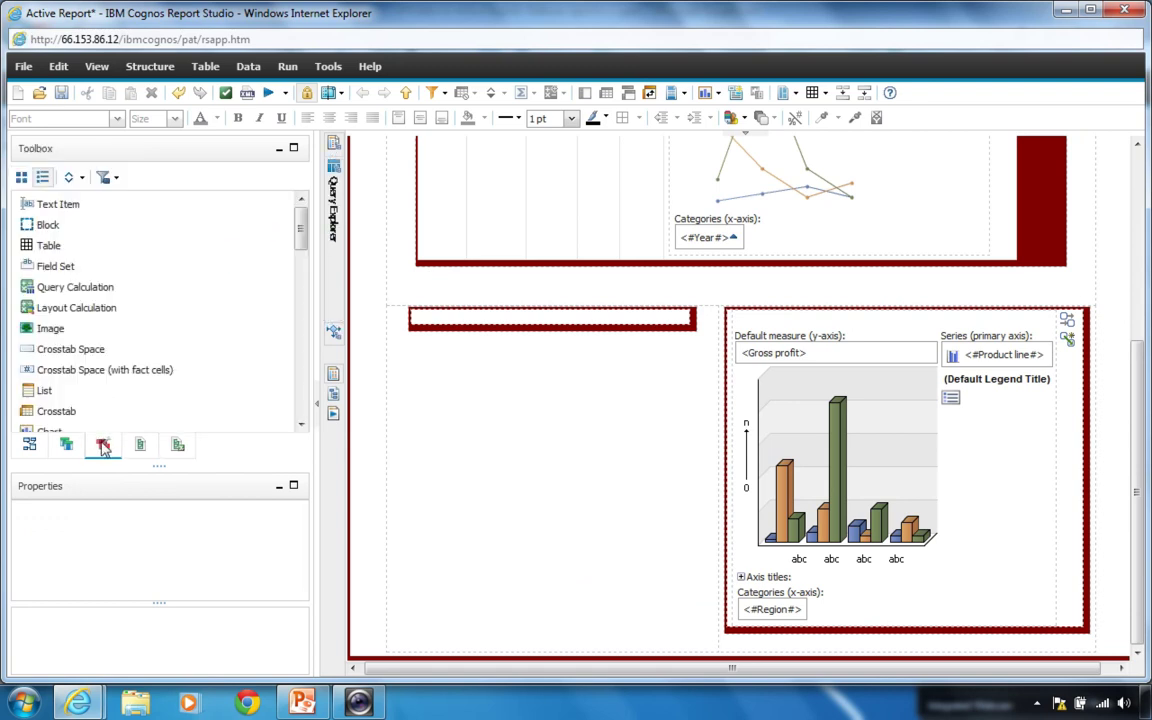
scroll(160, 300, "down", 3)
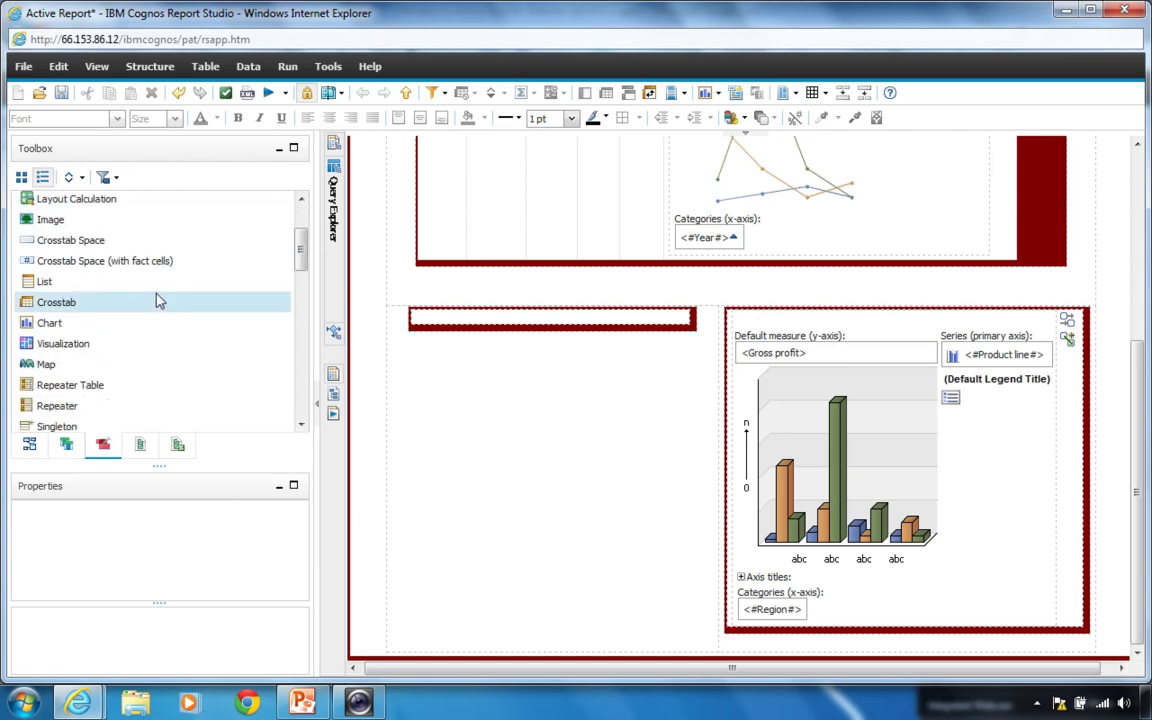
left_click_drag(84, 342, 442, 320)
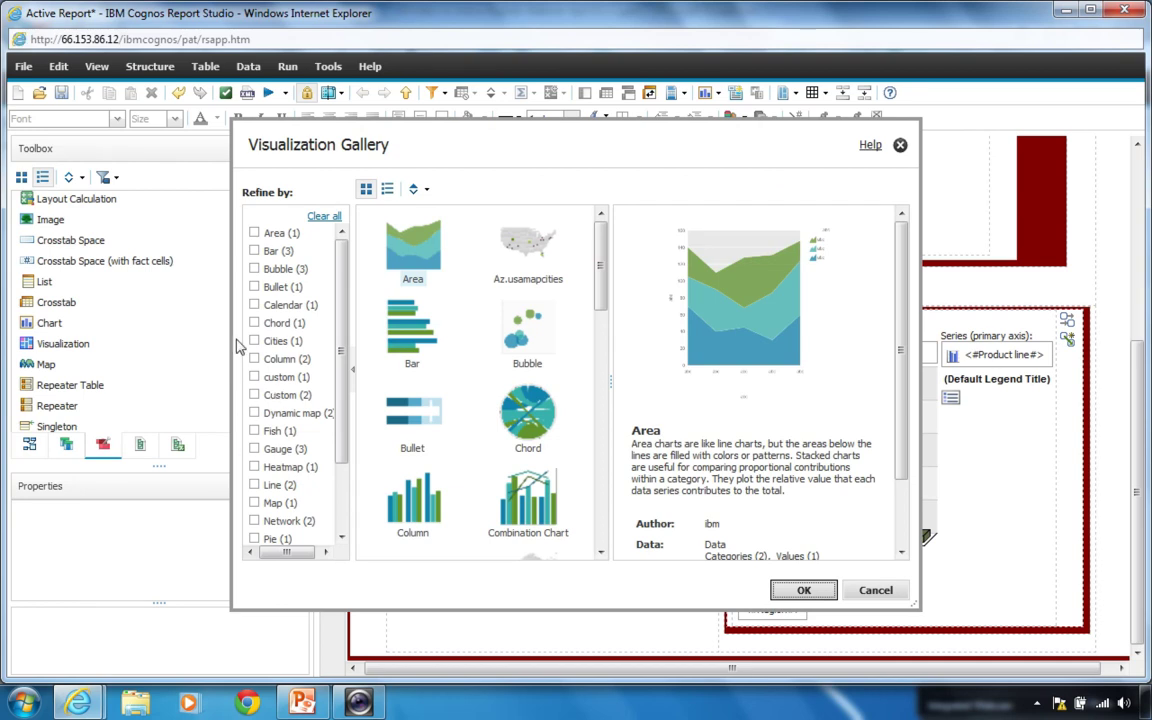
left_click(256, 269)
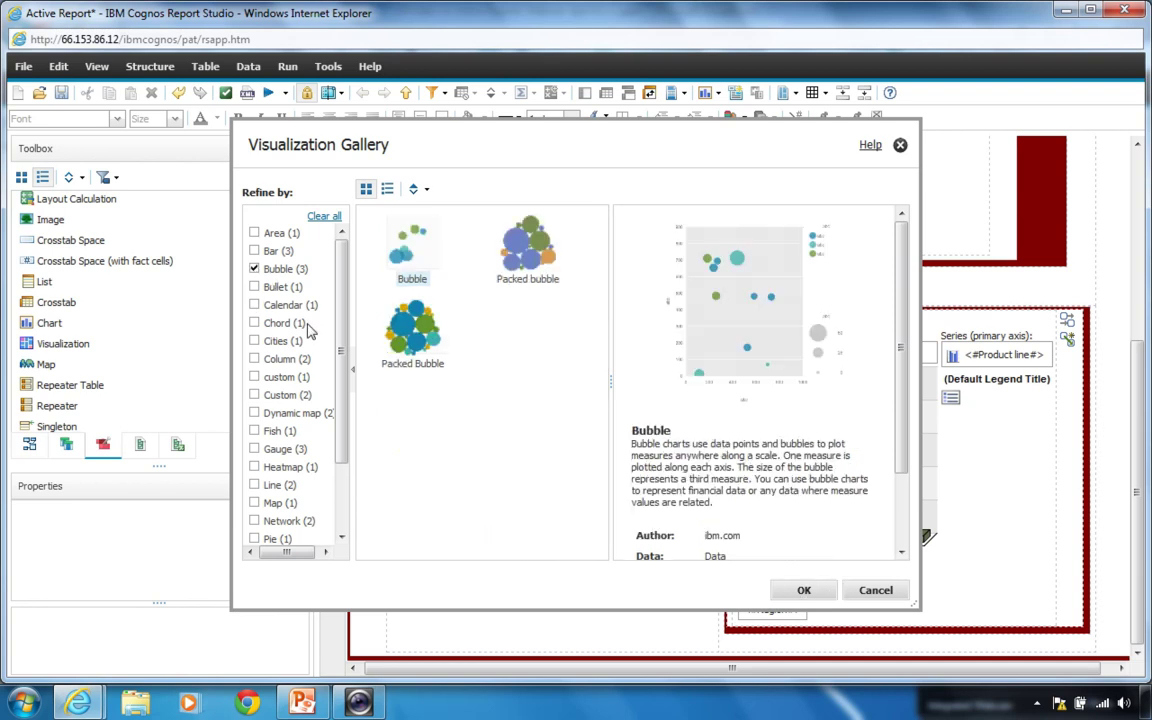
left_click(410, 328)
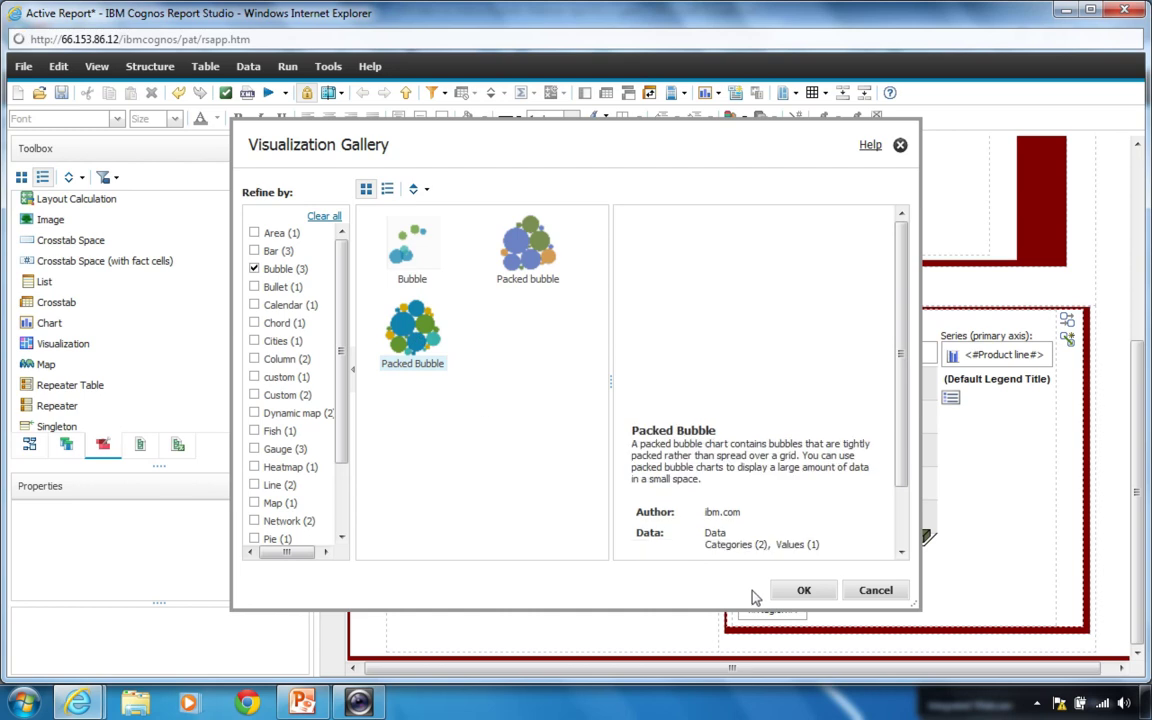
key("Return")
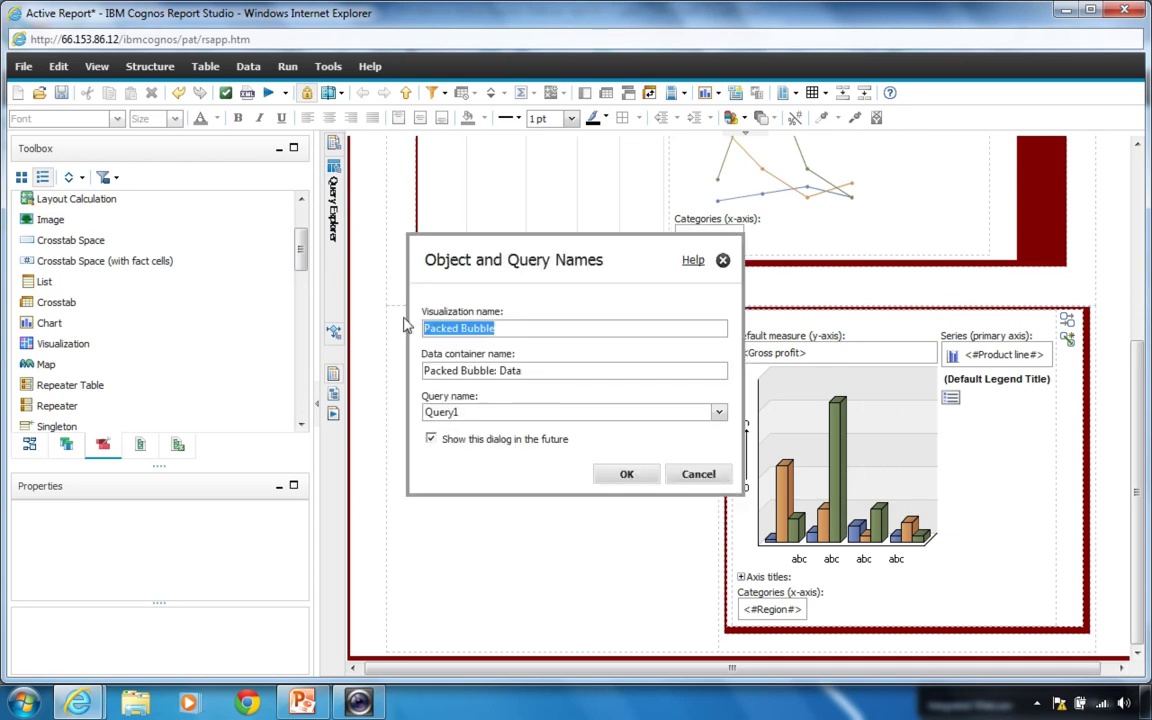
Step: Base the new Packed Bubble visualization on the existing qReport query, keeping its proposed object names
left_click(718, 413)
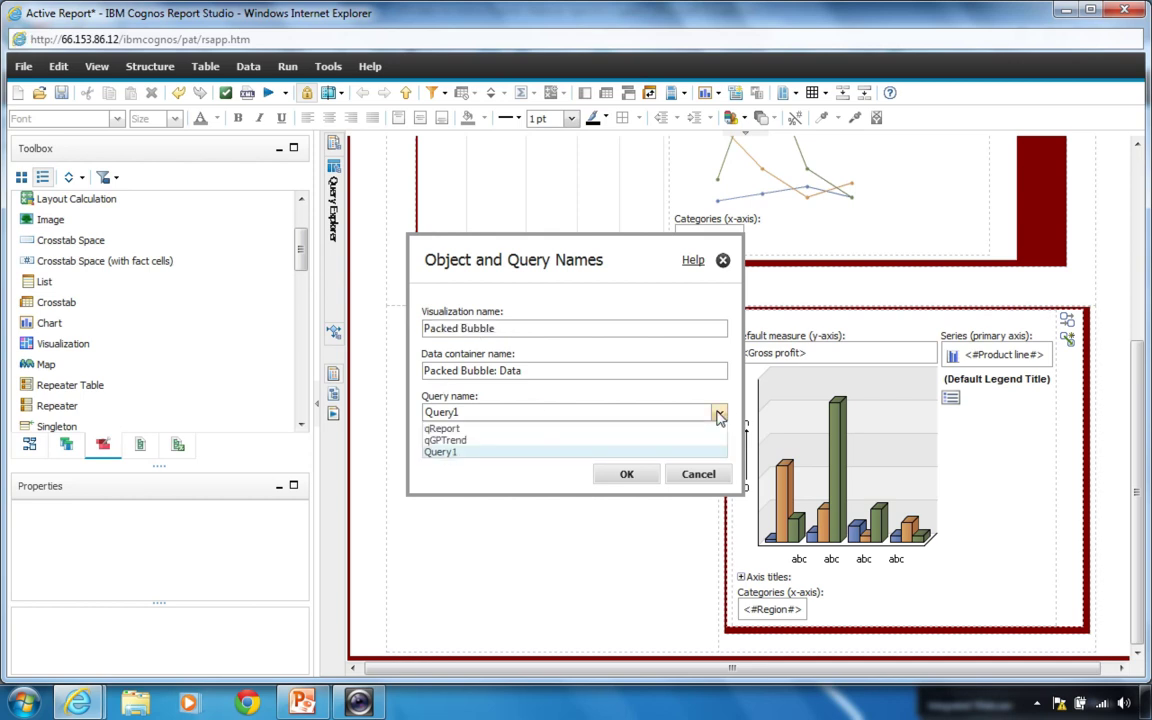
left_click(458, 429)
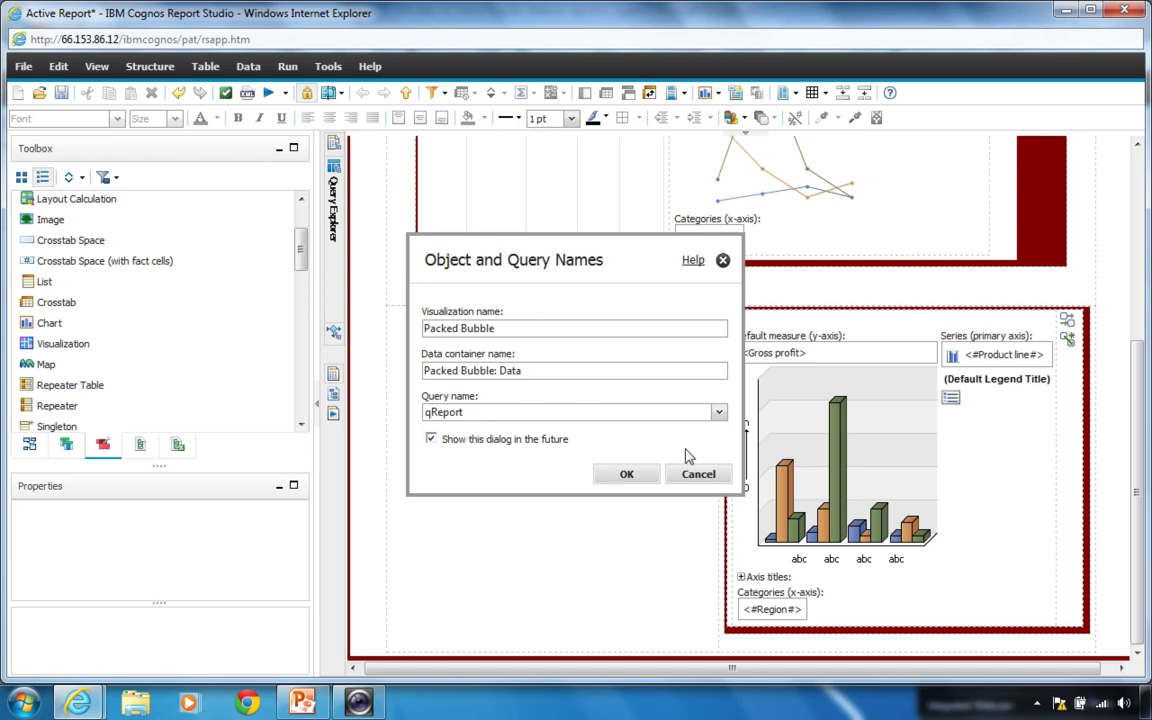
left_click(613, 482)
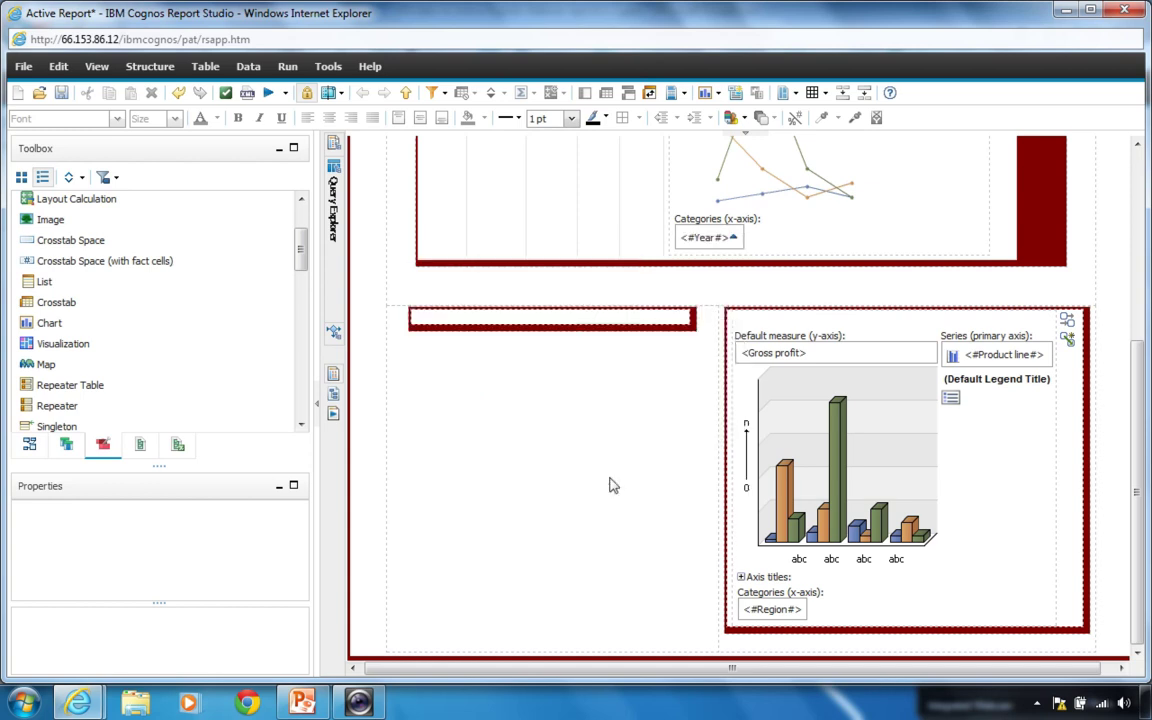
Step: Set the Packed Bubble visualization's height to 350 pixels
scroll(714, 430, "down", 3)
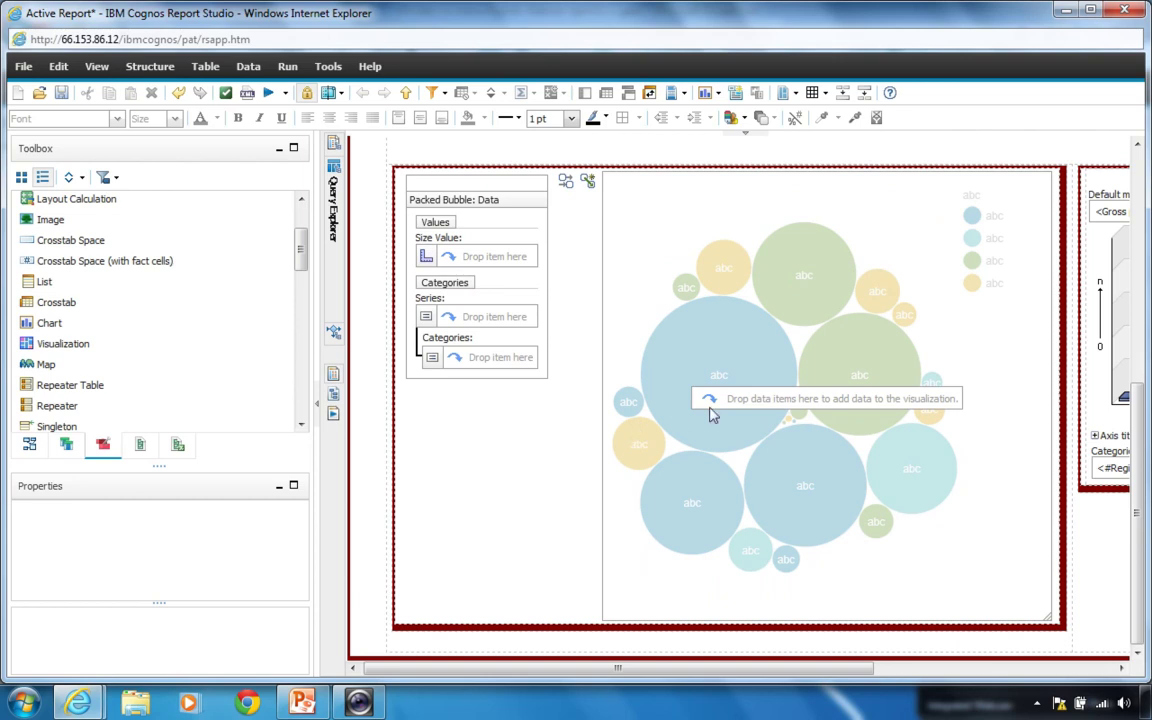
left_click(712, 415)
left_click(301, 594)
scroll(185, 555, "down", 6)
scroll(185, 555, "down", 4)
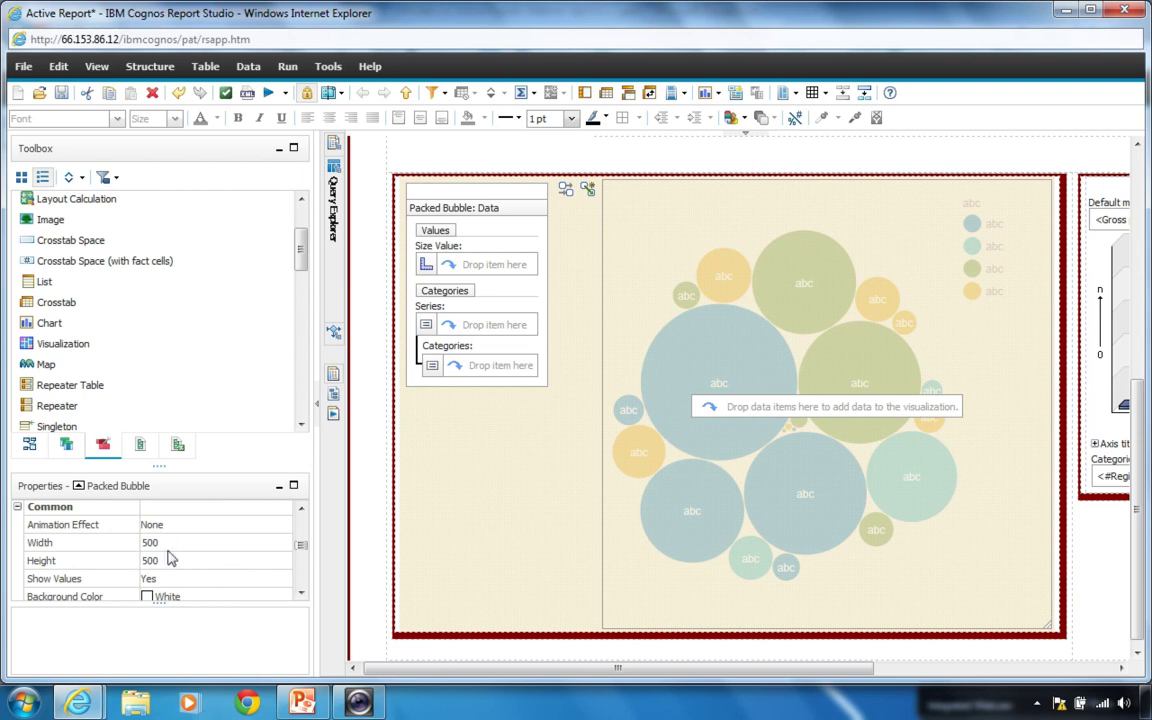
left_click(135, 561)
type("35")
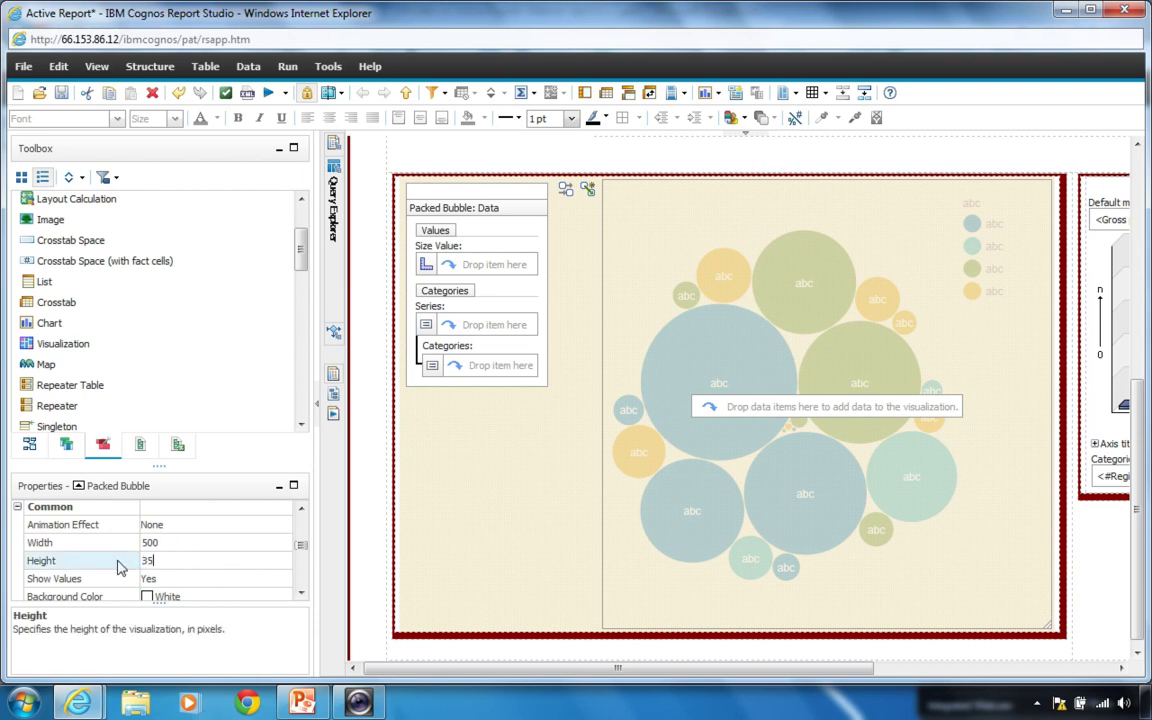
key("Return")
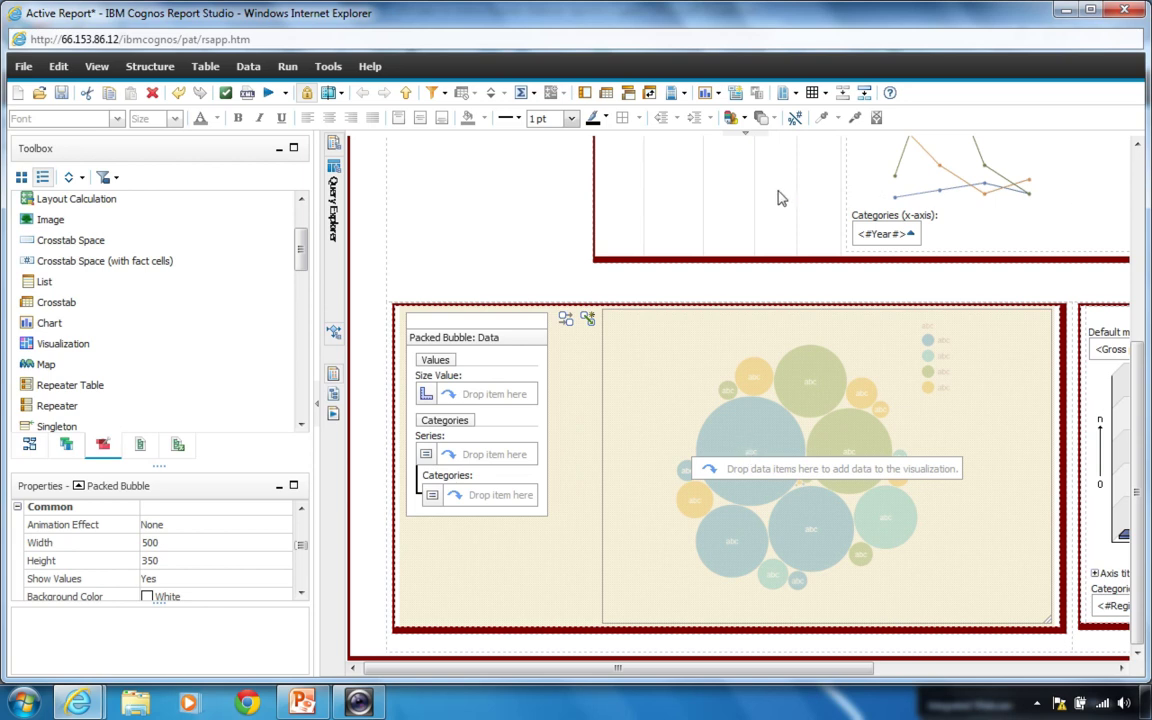
Step: Assign Revenue from qReport as the visualization's Size Value and Region as its Series
left_click(66, 445)
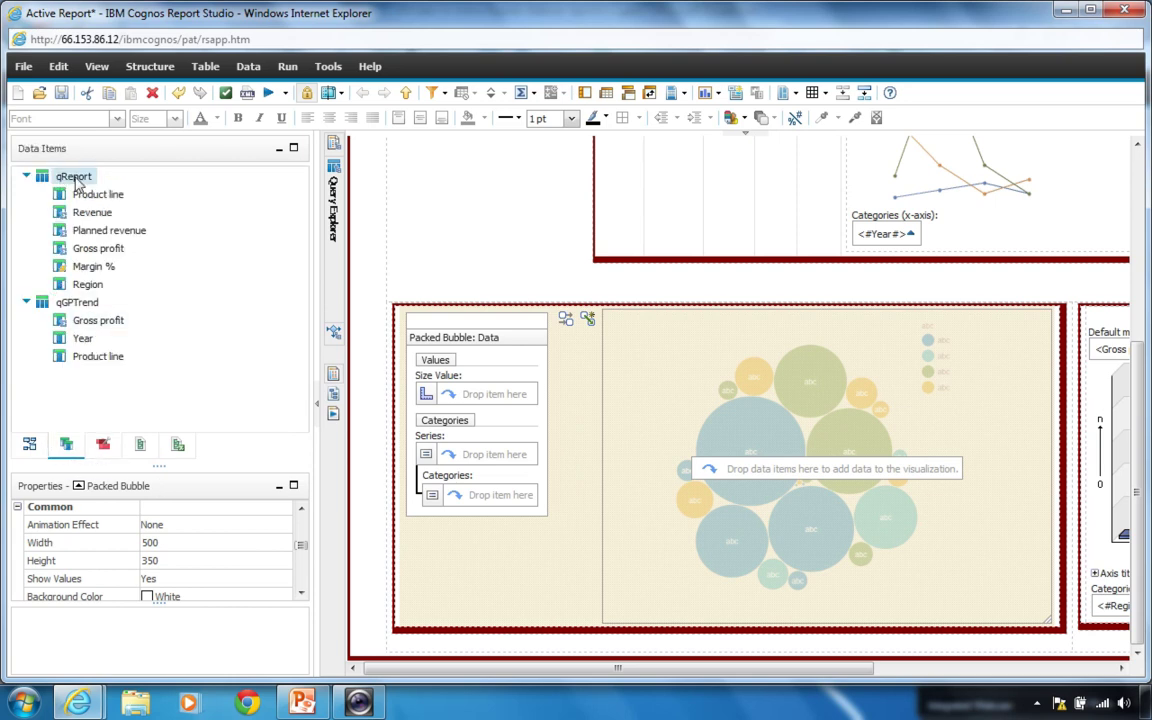
left_click_drag(90, 212, 454, 402)
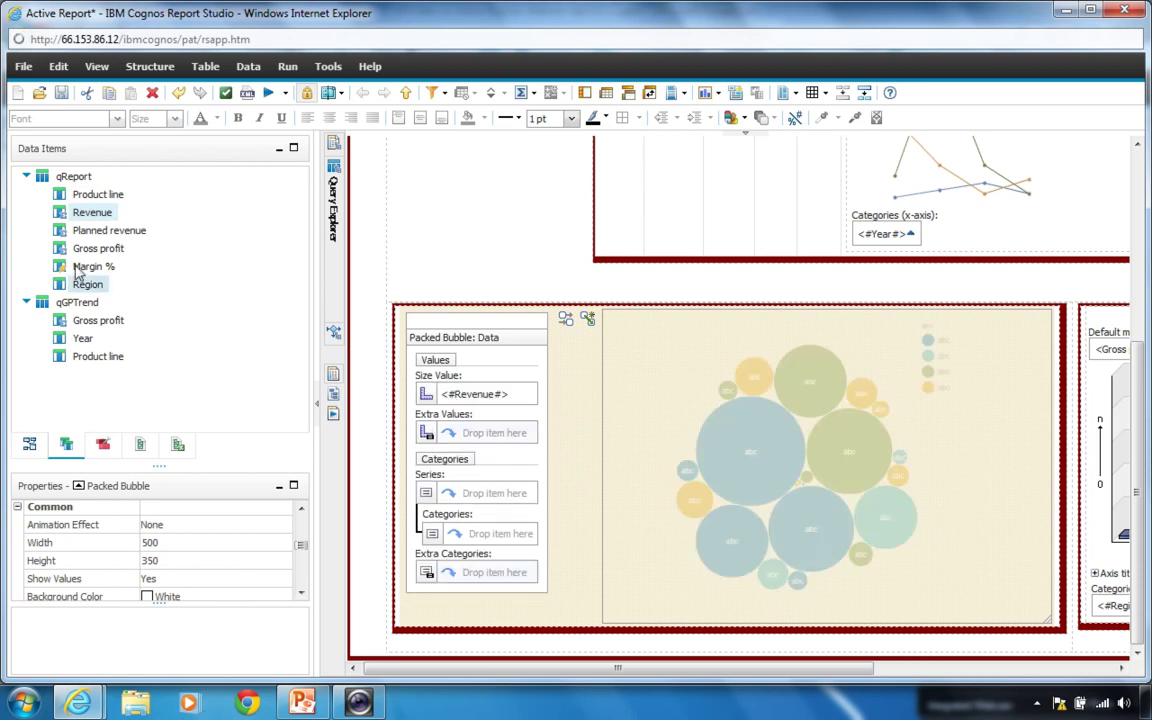
left_click(89, 285)
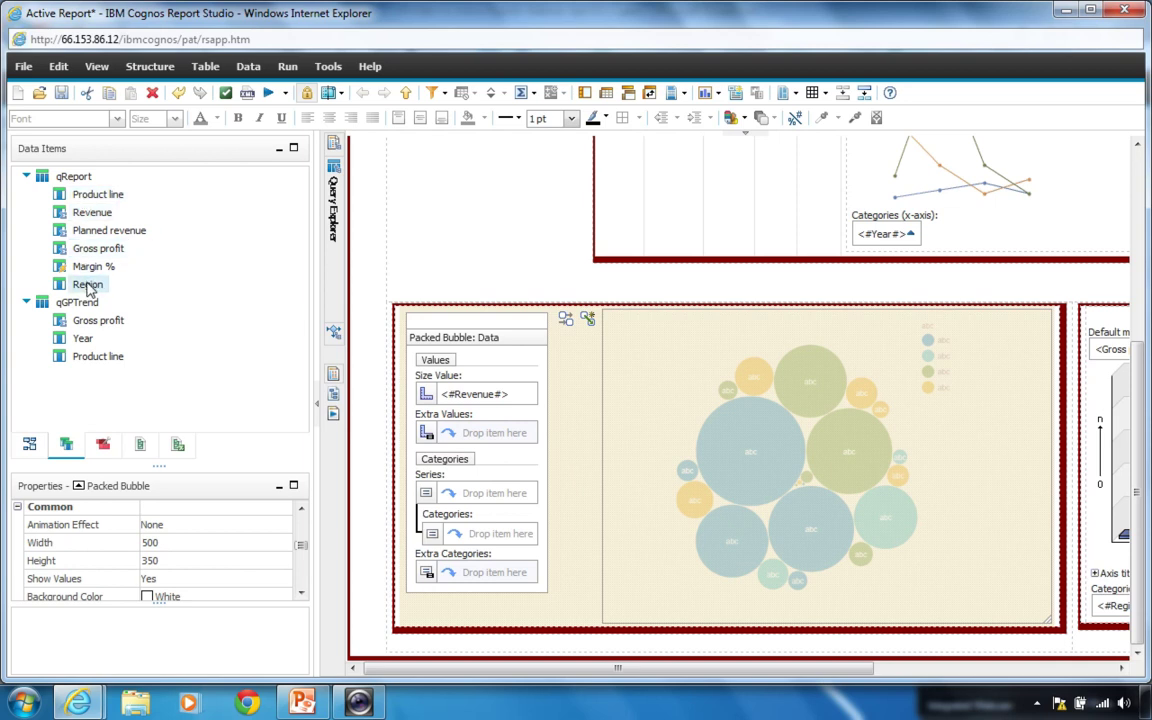
left_click_drag(88, 287, 477, 497)
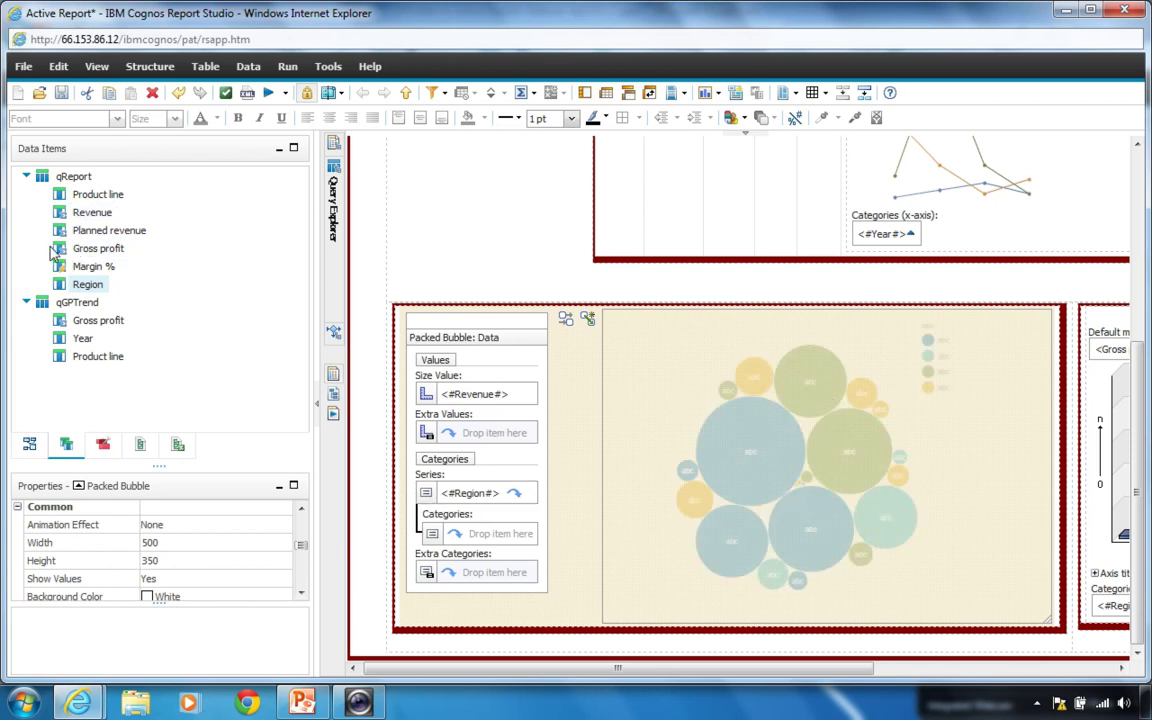
Step: Assign Year from the Sales (query) Time subject as the visualization's Categories and Product line from qReport as an Extra Category
left_click(29, 446)
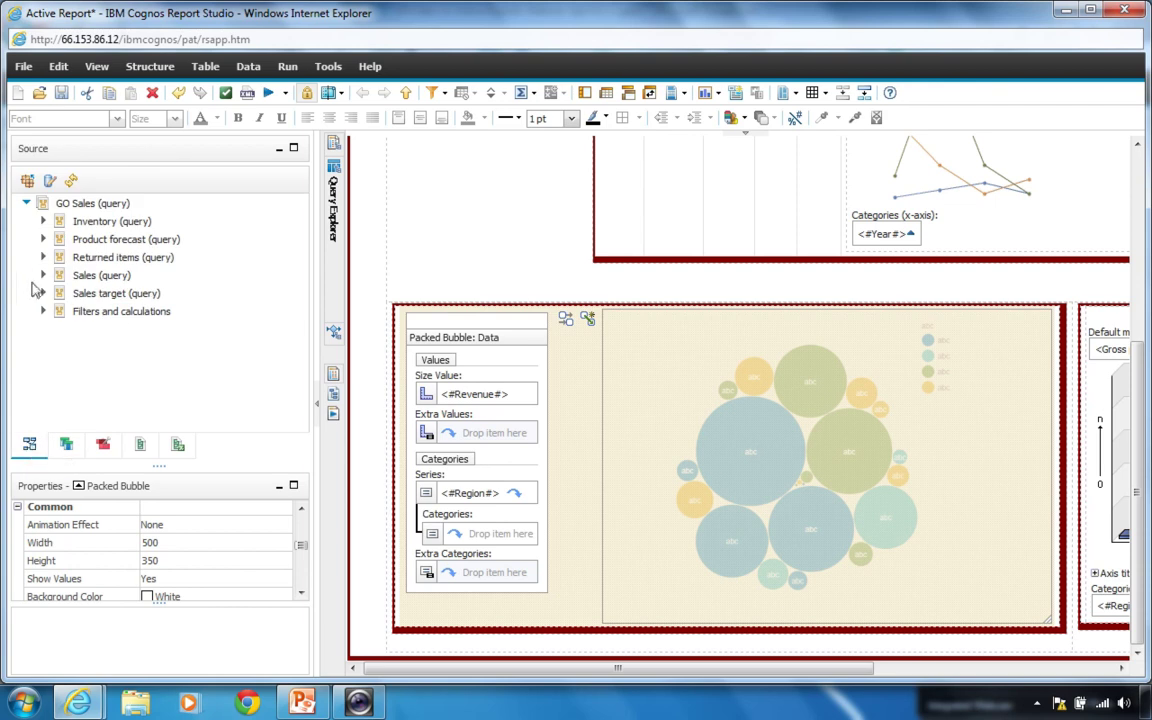
left_click(43, 275)
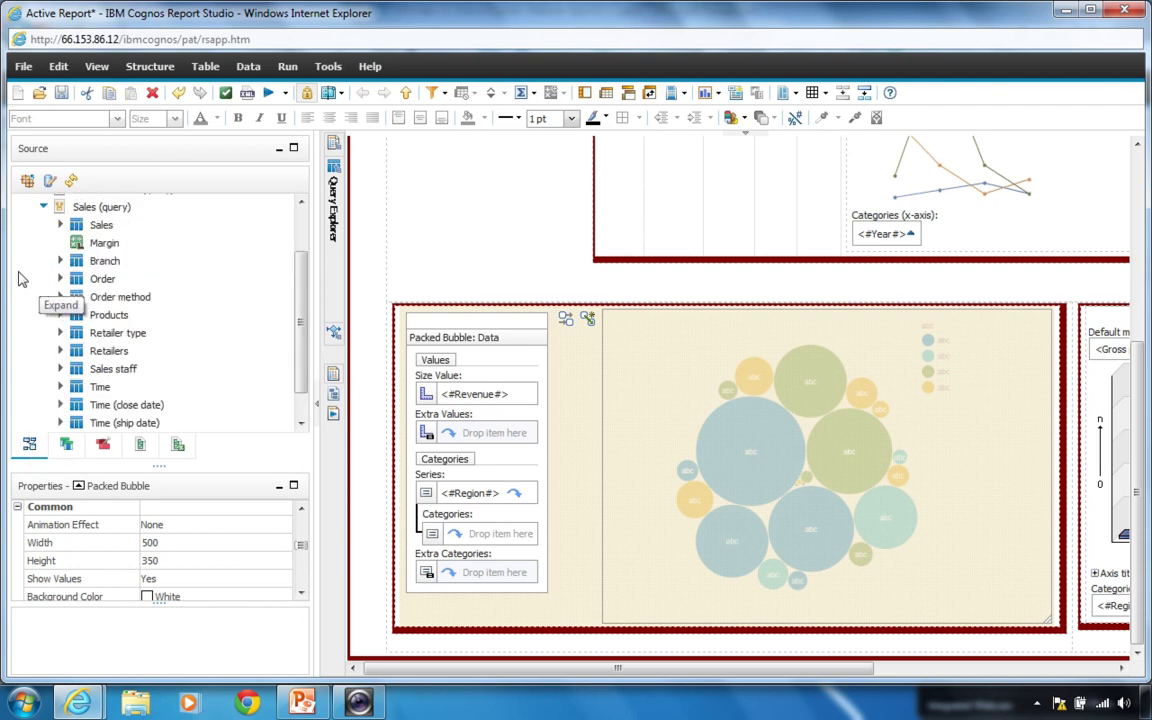
left_click(60, 387)
left_click_drag(115, 225, 205, 422)
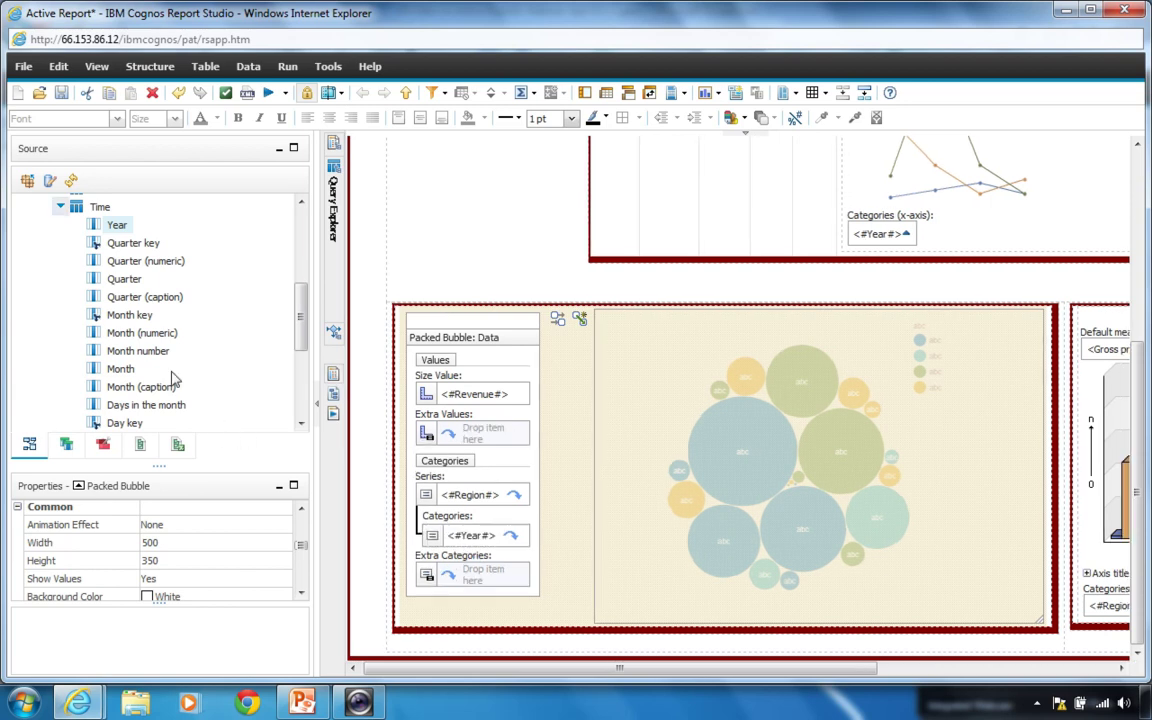
left_click(59, 208)
left_click(66, 444)
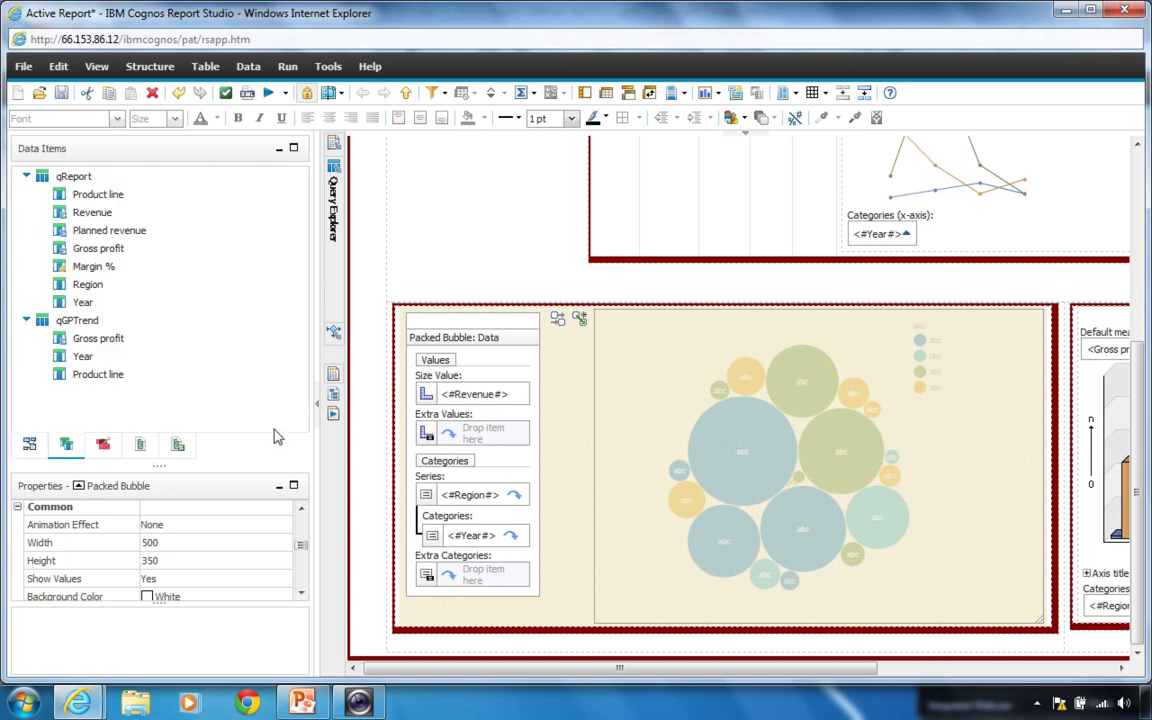
left_click_drag(86, 197, 460, 582)
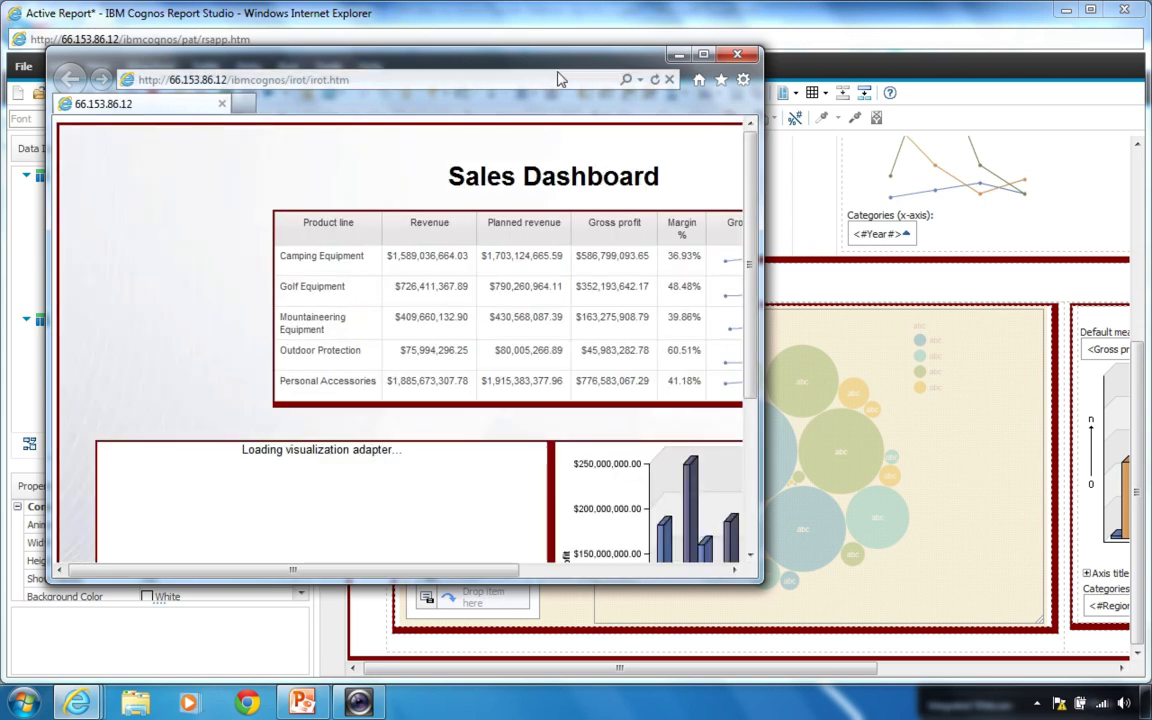
Step: Run the report, inspect the bubble details by region, year and revenue in the output, and close the output window
double_click(555, 62)
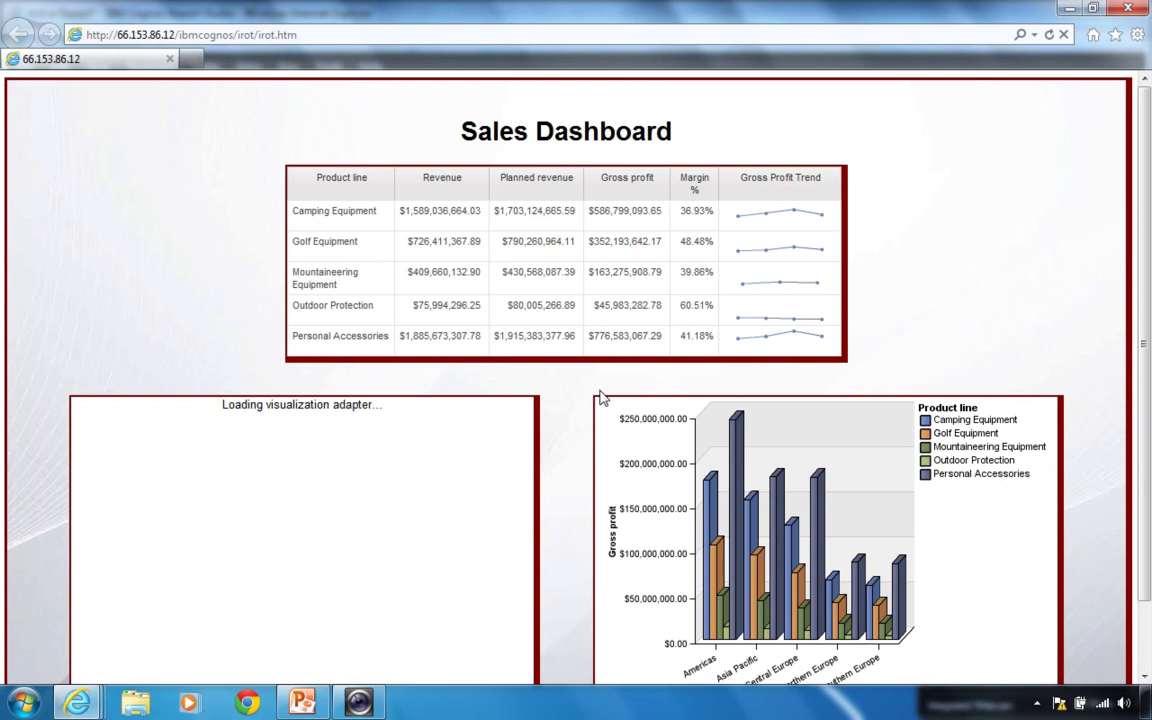
scroll(200, 314, "down", 2)
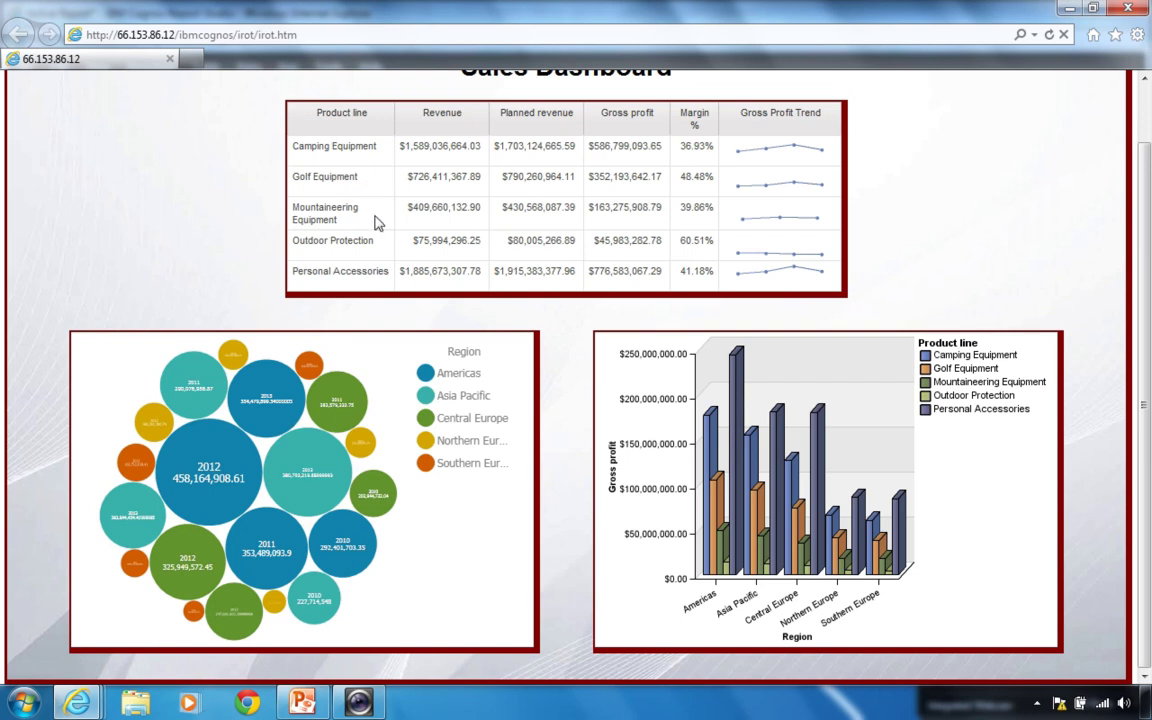
mouse_move(250, 457)
mouse_move(303, 446)
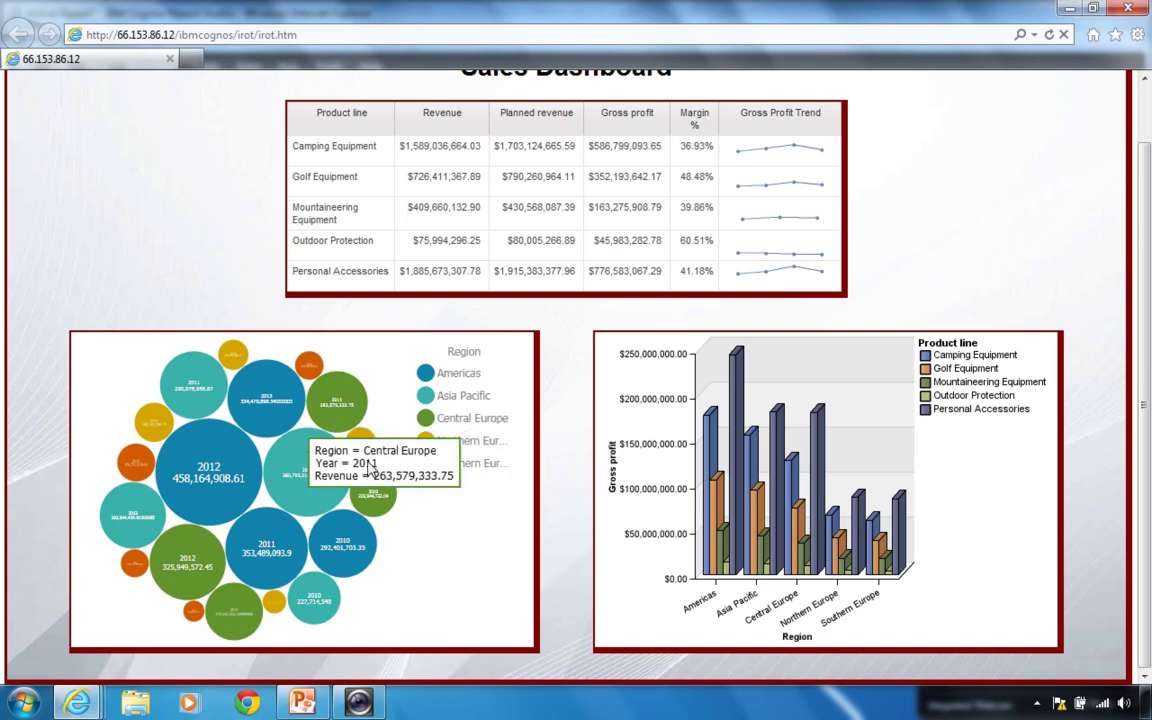
mouse_move(220, 390)
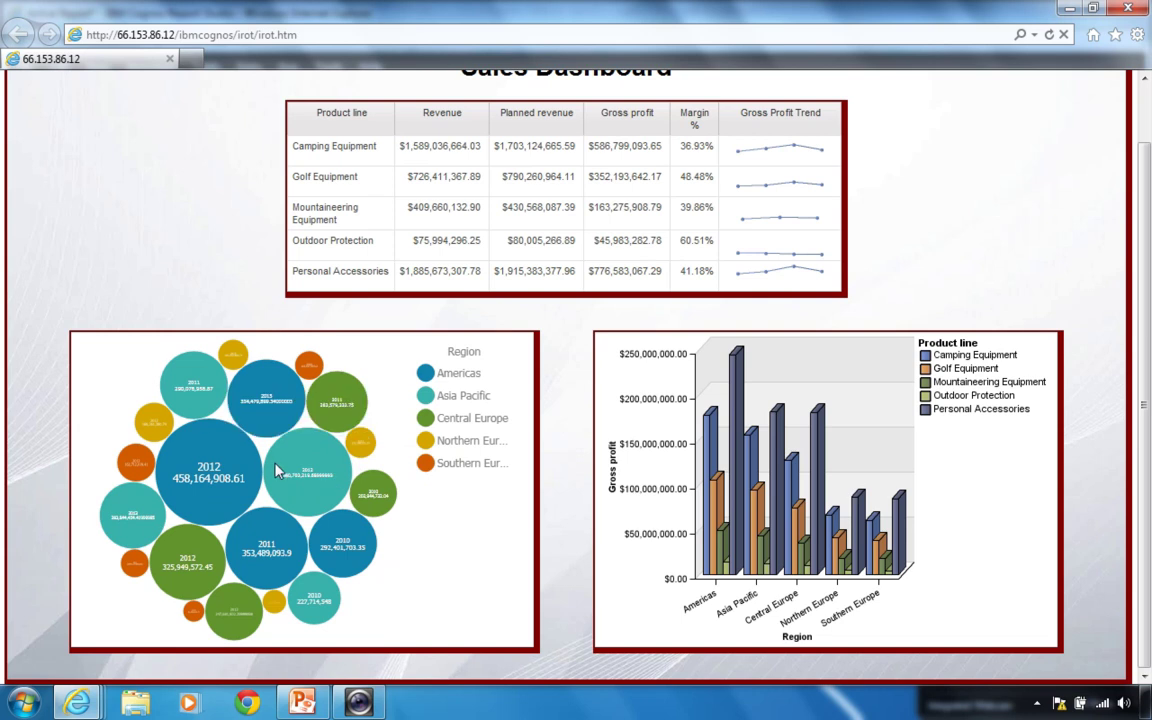
left_click(1129, 10)
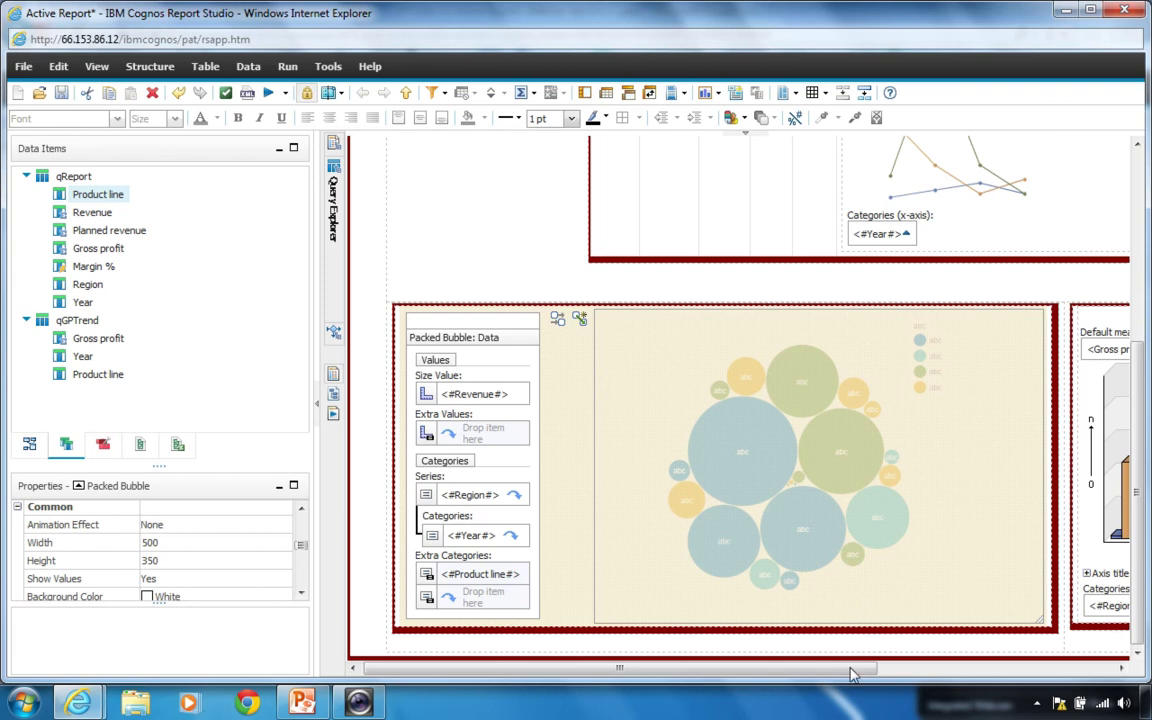
Step: Start a new connection from the Sales List's Product line to Product line in the Packed Bubble: Data control
left_click_drag(848, 669, 1008, 668)
scroll(1102, 436, "up", 3)
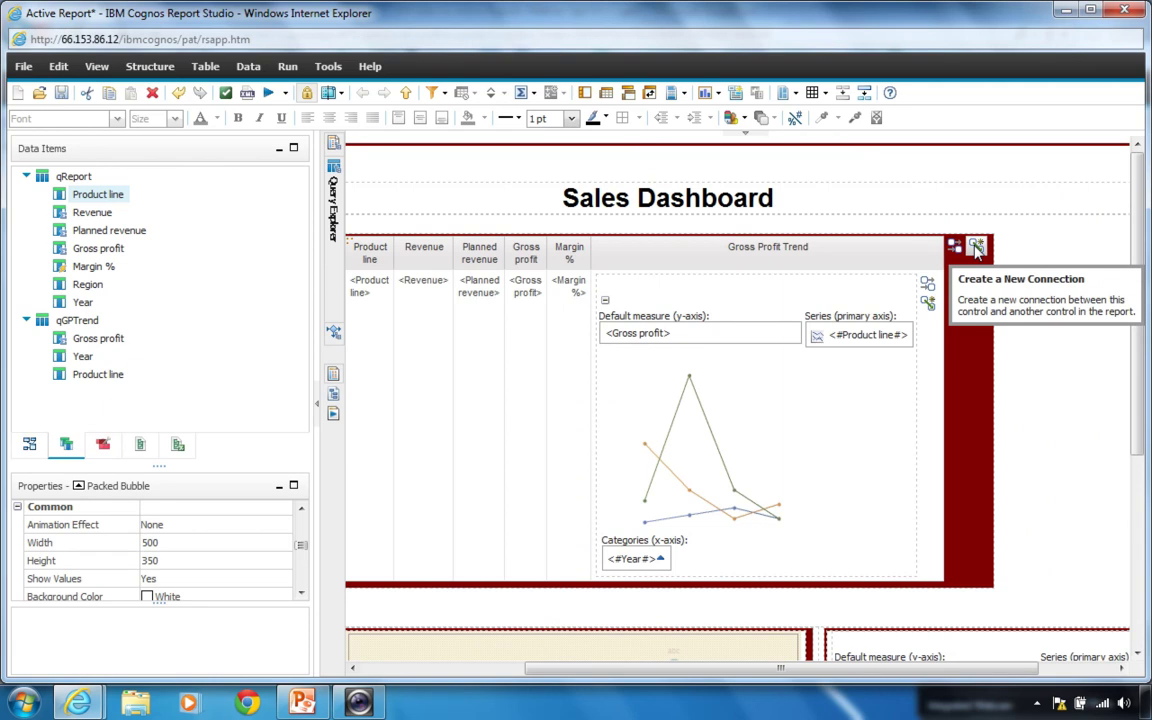
left_click(976, 247)
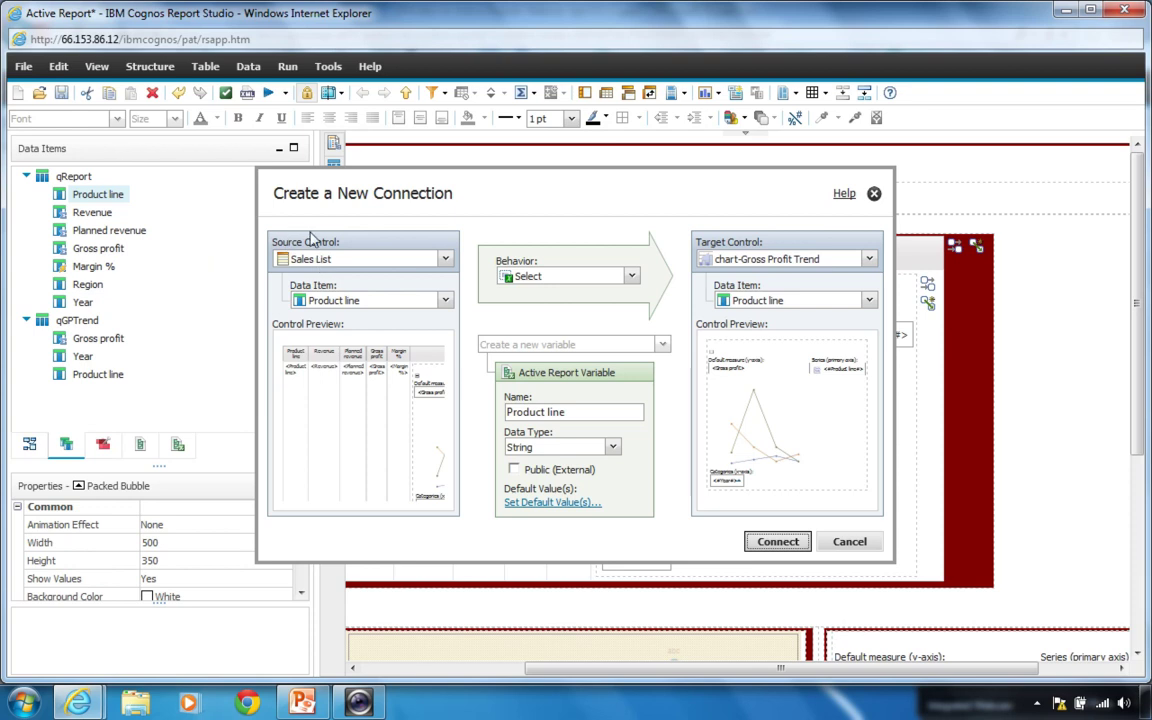
left_click(326, 302)
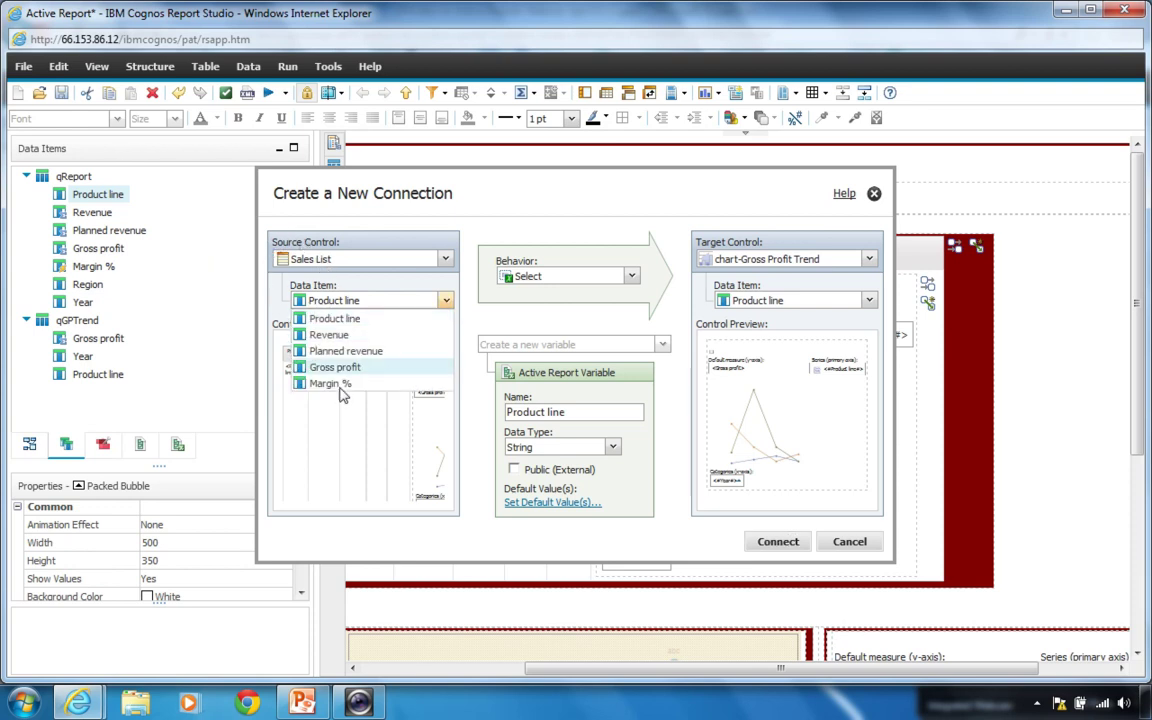
left_click(334, 302)
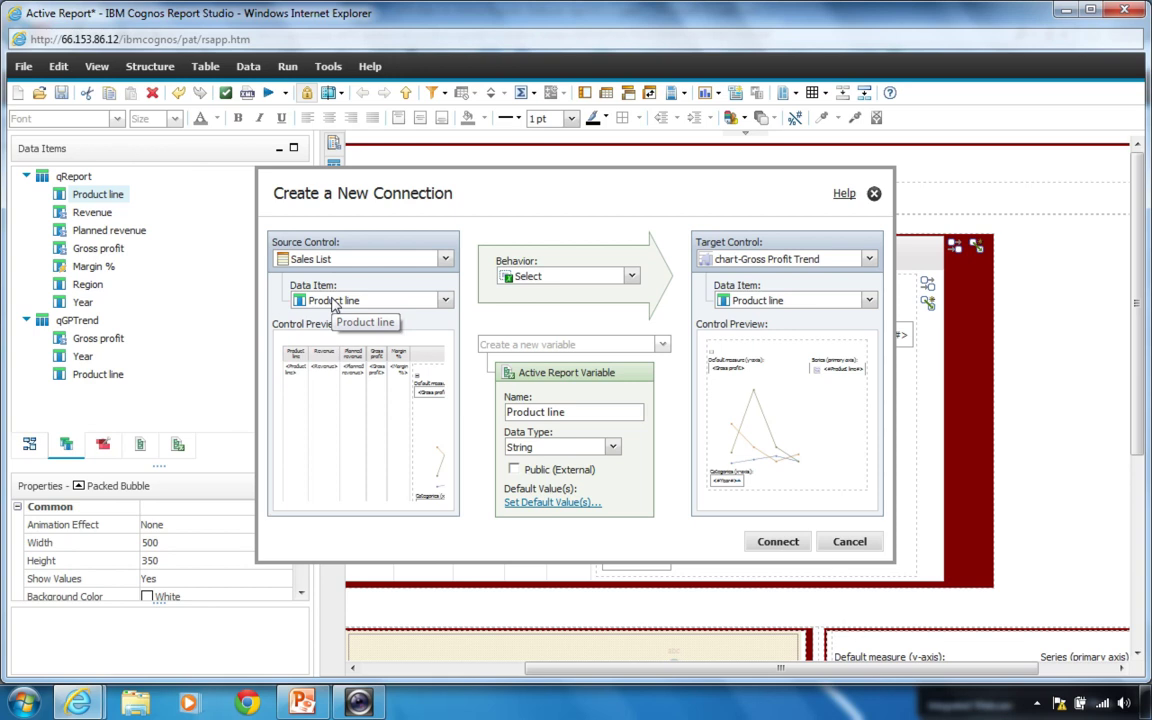
left_click(869, 259)
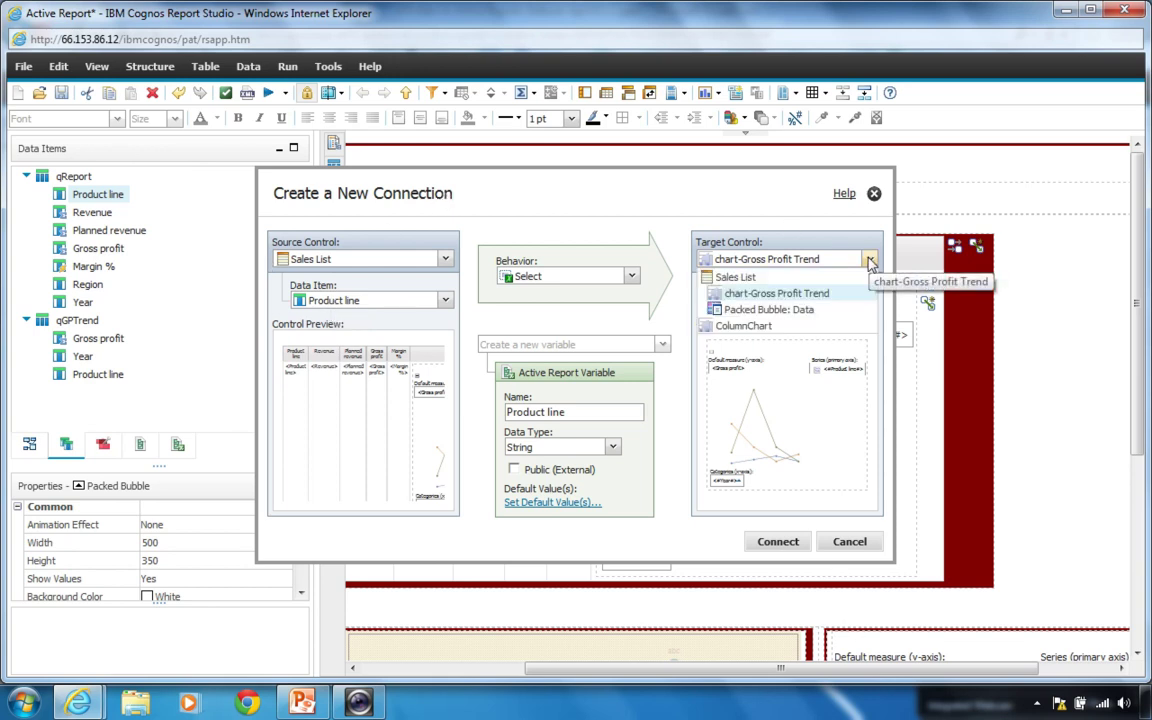
left_click(794, 312)
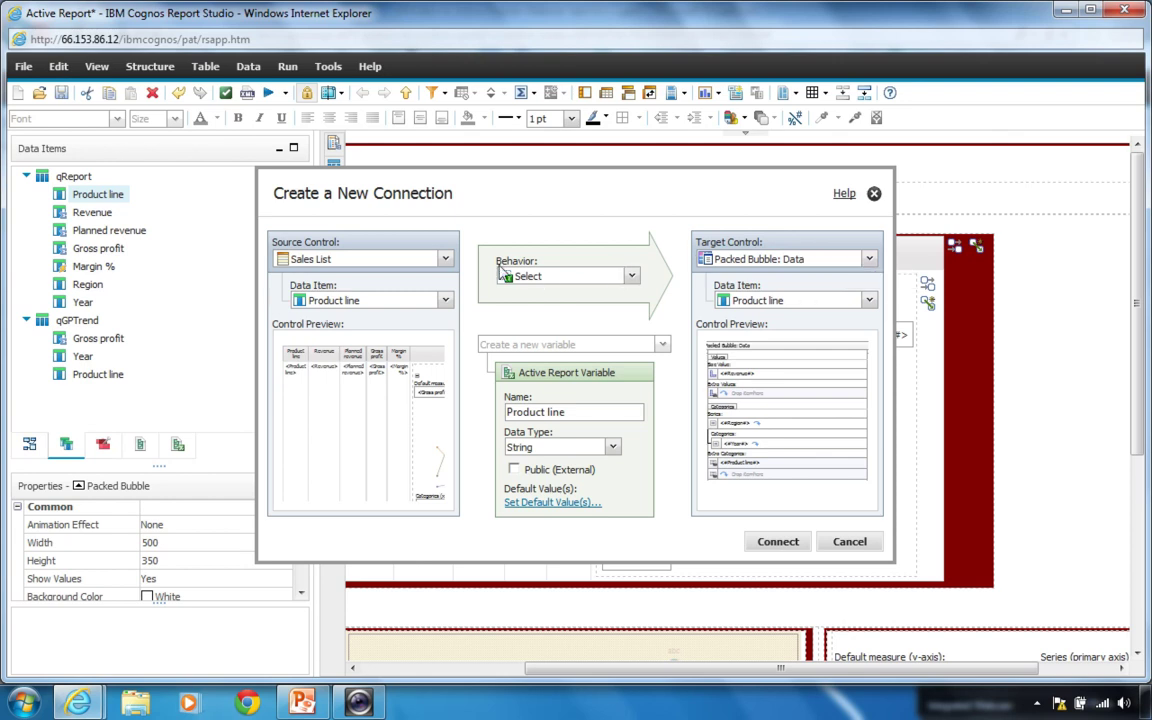
Step: Set the connection's behavior to Filter and name its new Active Report variable varProductLine
left_click(631, 277)
left_click(571, 295)
left_click_drag(571, 417, 460, 418)
type("v")
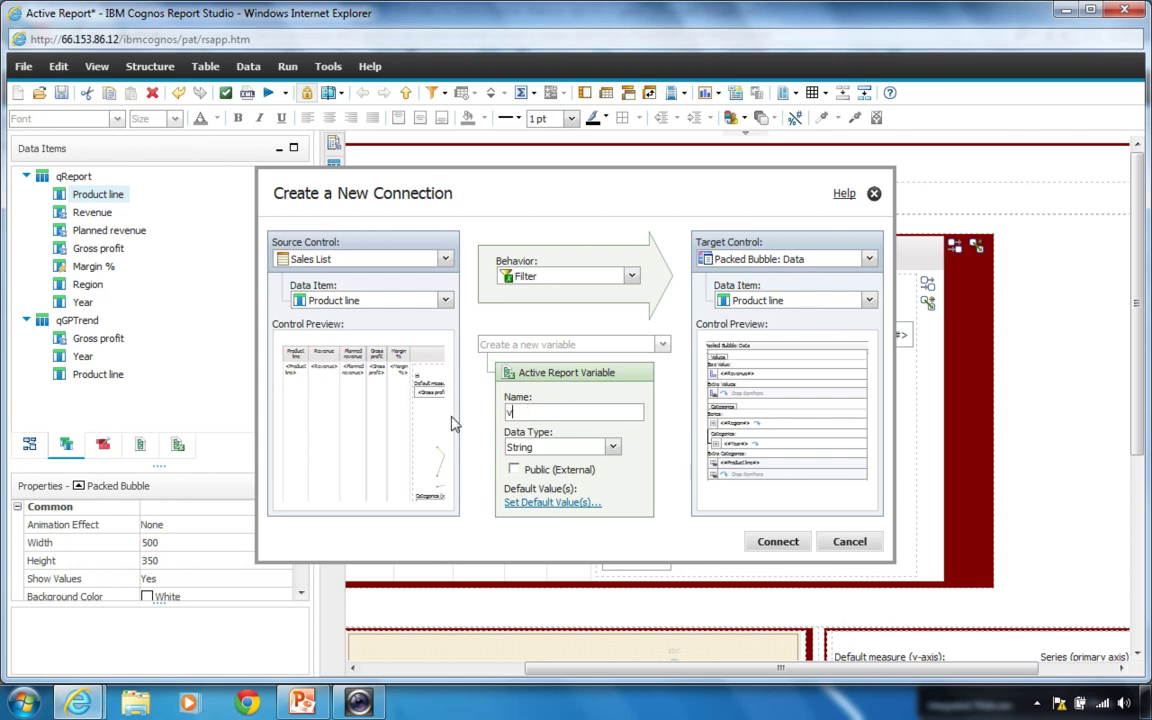
type("are")
type("Produc")
type("tLine")
Step: Set the variable's default value to Camping Equipment and create the connection from the Sales List to the Packed Bubble data
left_click(540, 502)
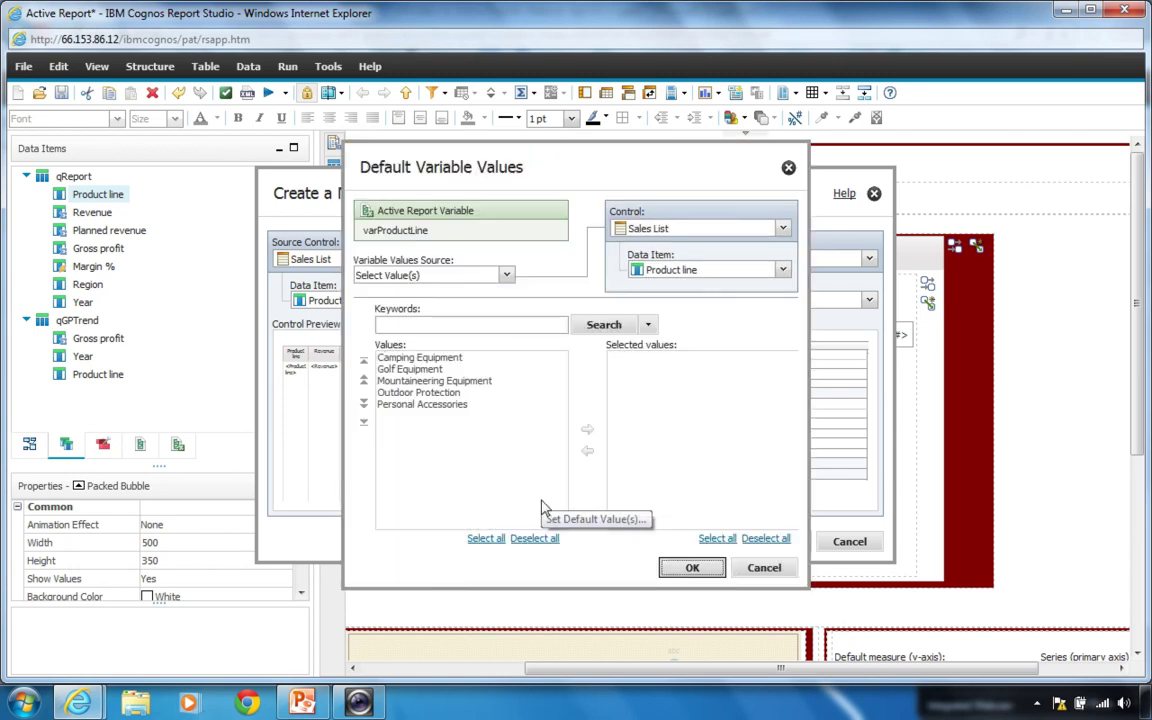
left_click(437, 360)
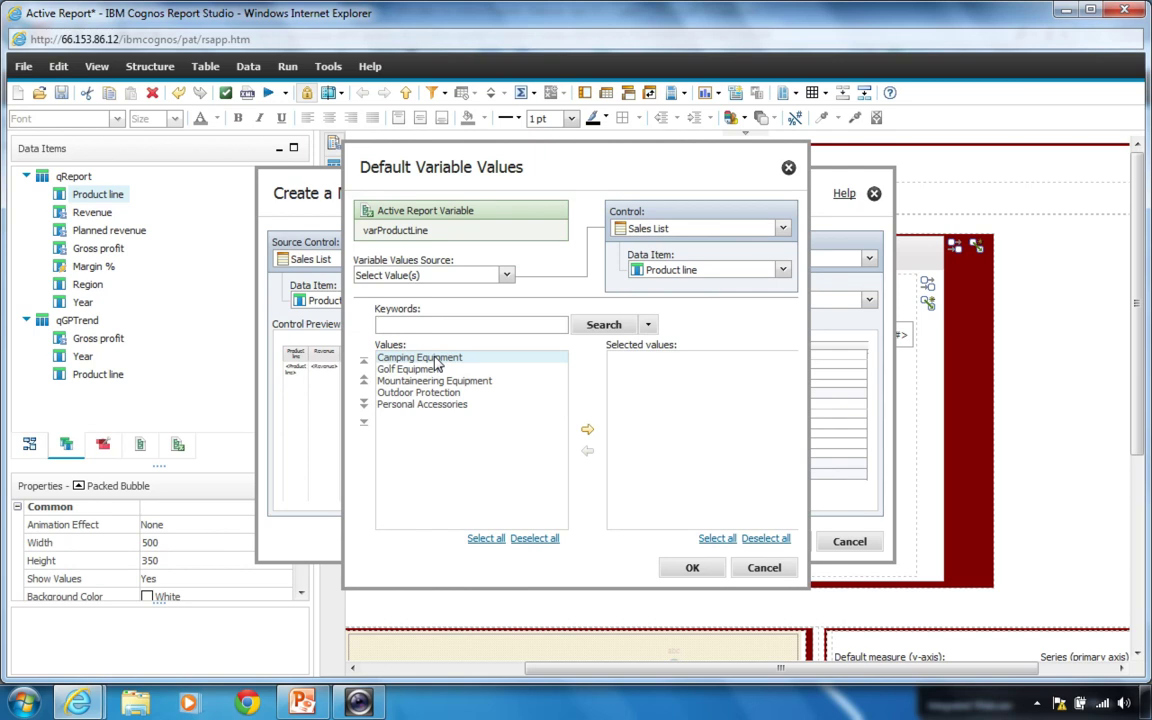
double_click(437, 360)
left_click(692, 567)
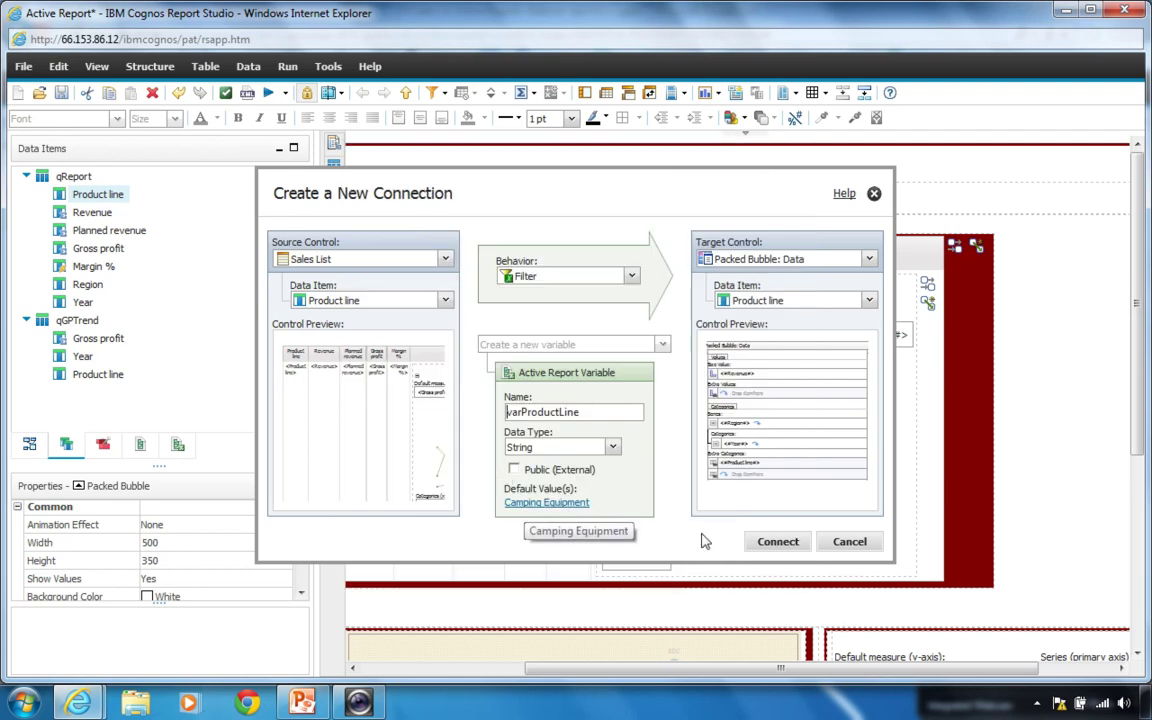
left_click(776, 542)
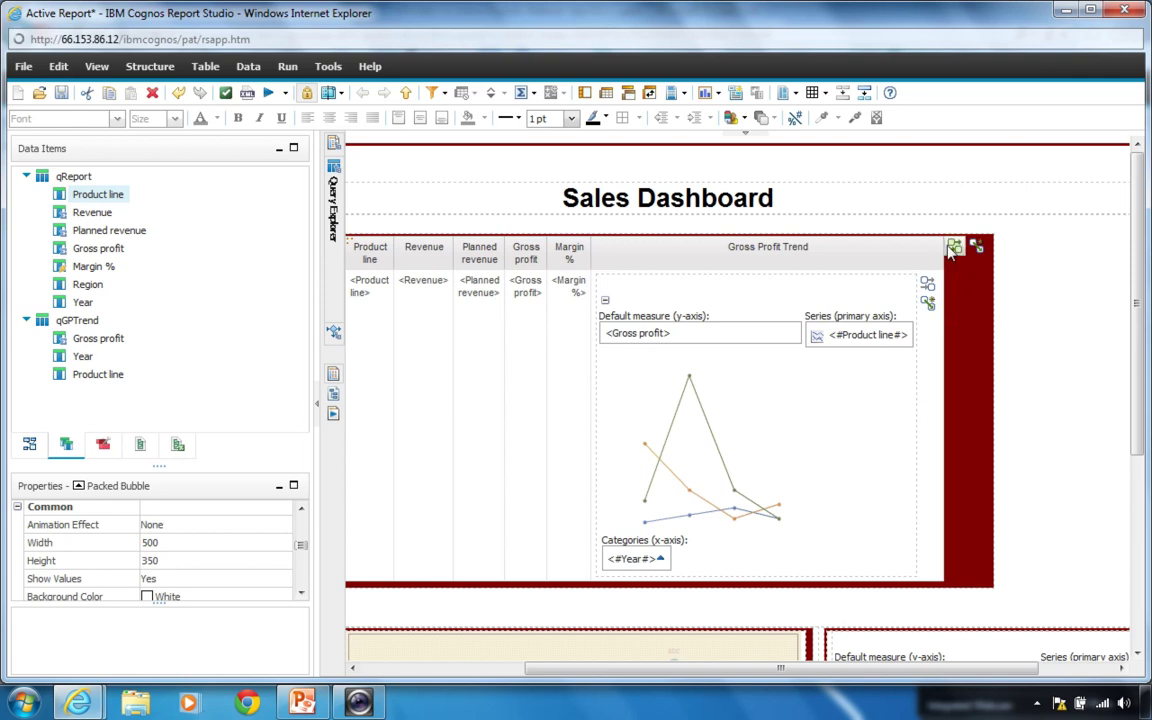
Step: Review the Sales List's interactive behavior, including its variable setting on select and container selection, and close the dialog
mouse_move(955, 252)
scroll(1075, 375, "down", 5)
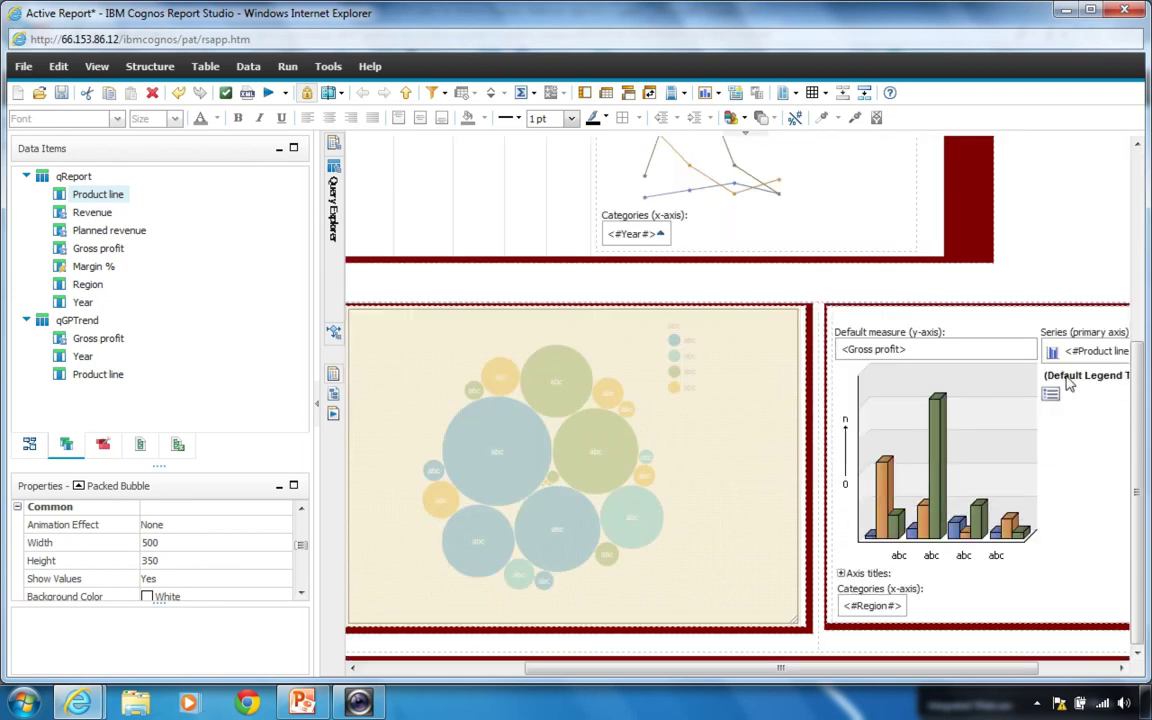
left_click(620, 435)
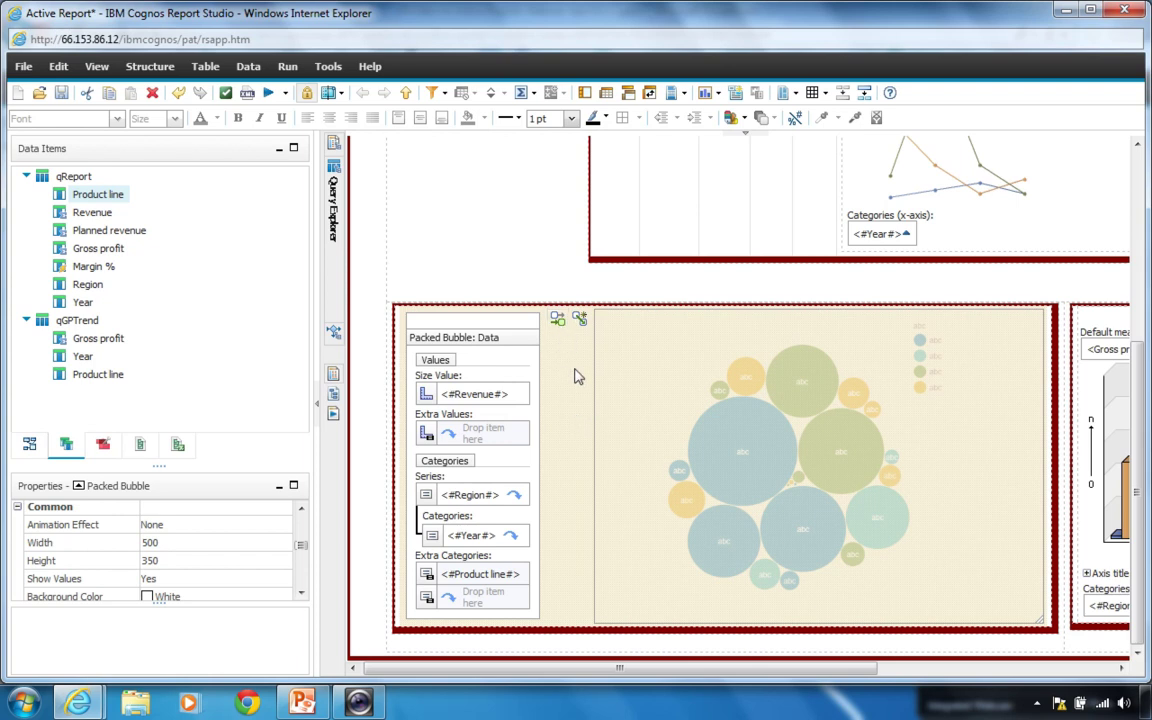
scroll(645, 369, "up", 5)
left_click_drag(766, 667, 957, 680)
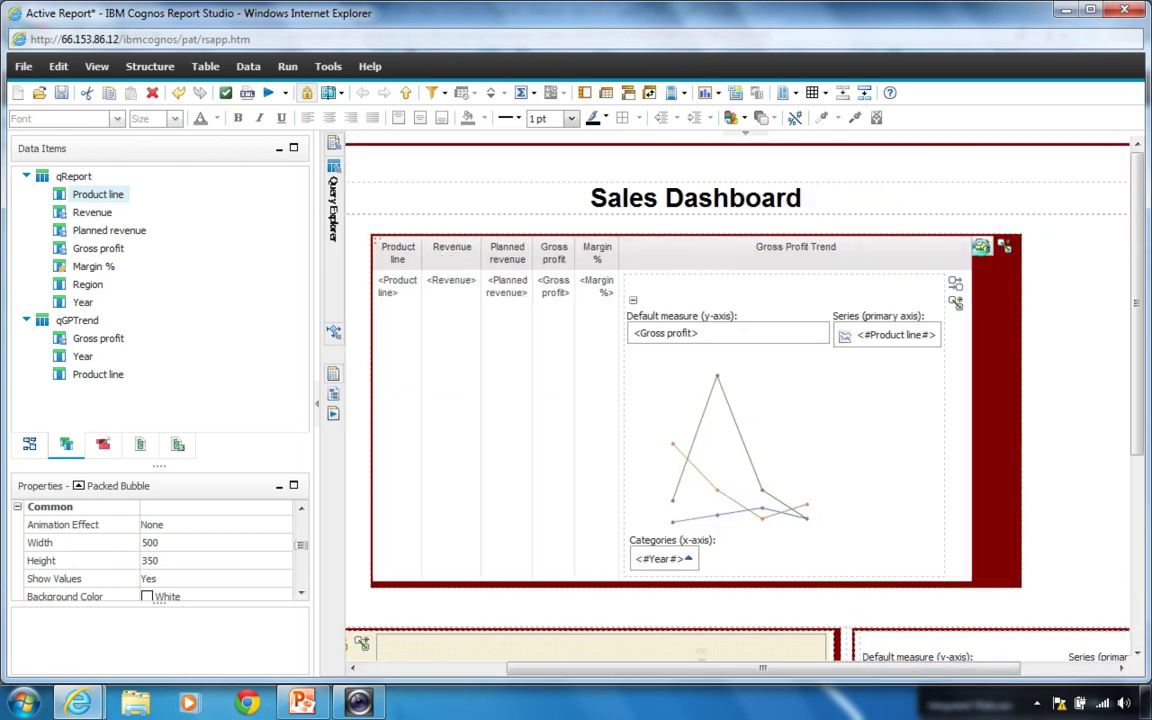
left_click(981, 246)
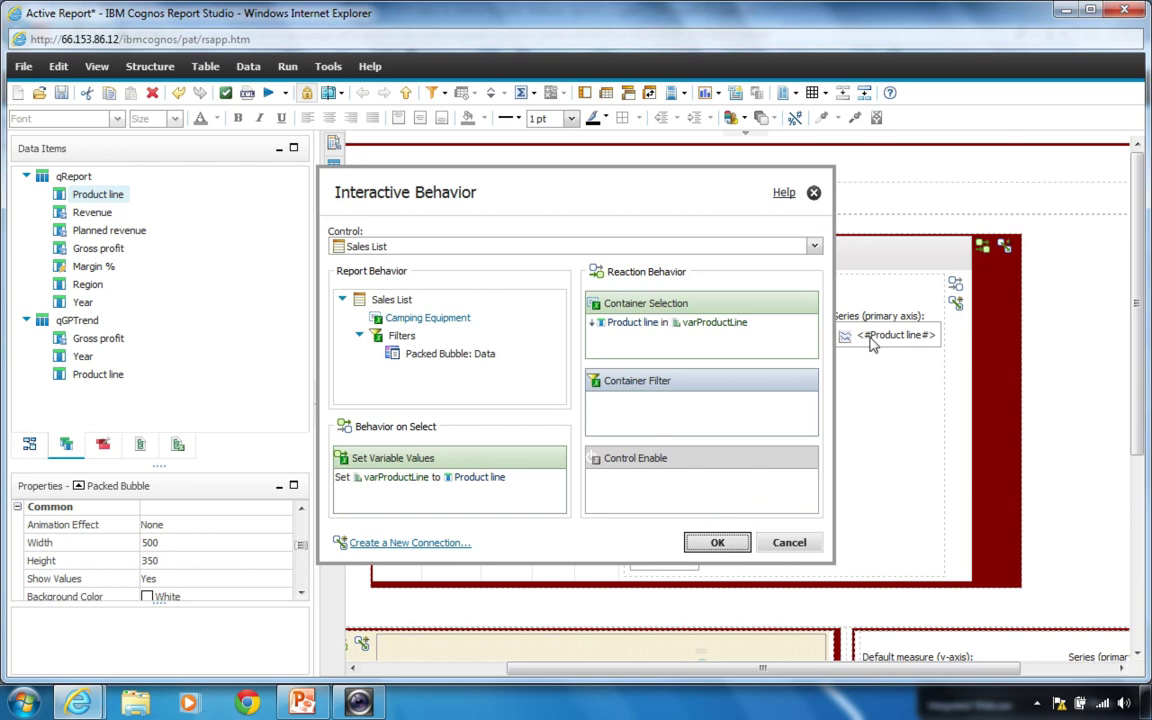
mouse_move(410, 488)
mouse_move(628, 304)
left_click(717, 543)
left_click(717, 542)
Step: Run the report in a maximized window and select each product line in the sales list to check the bubble filtering
left_click(266, 93)
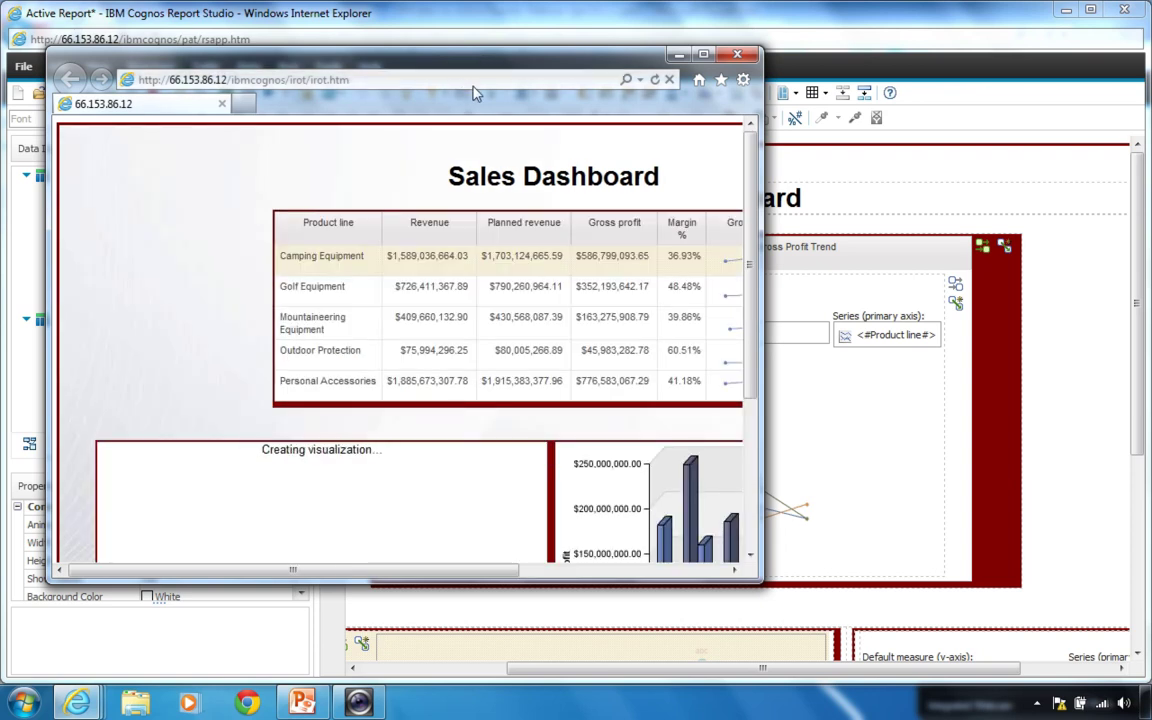
double_click(575, 65)
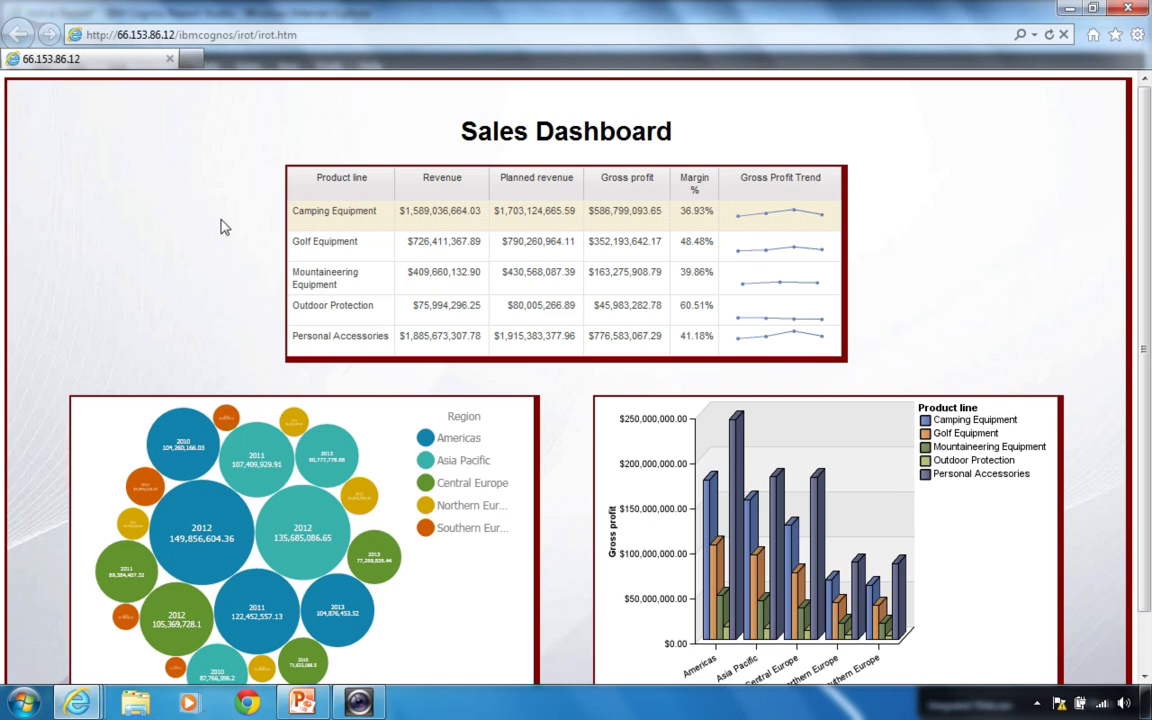
left_click(376, 253)
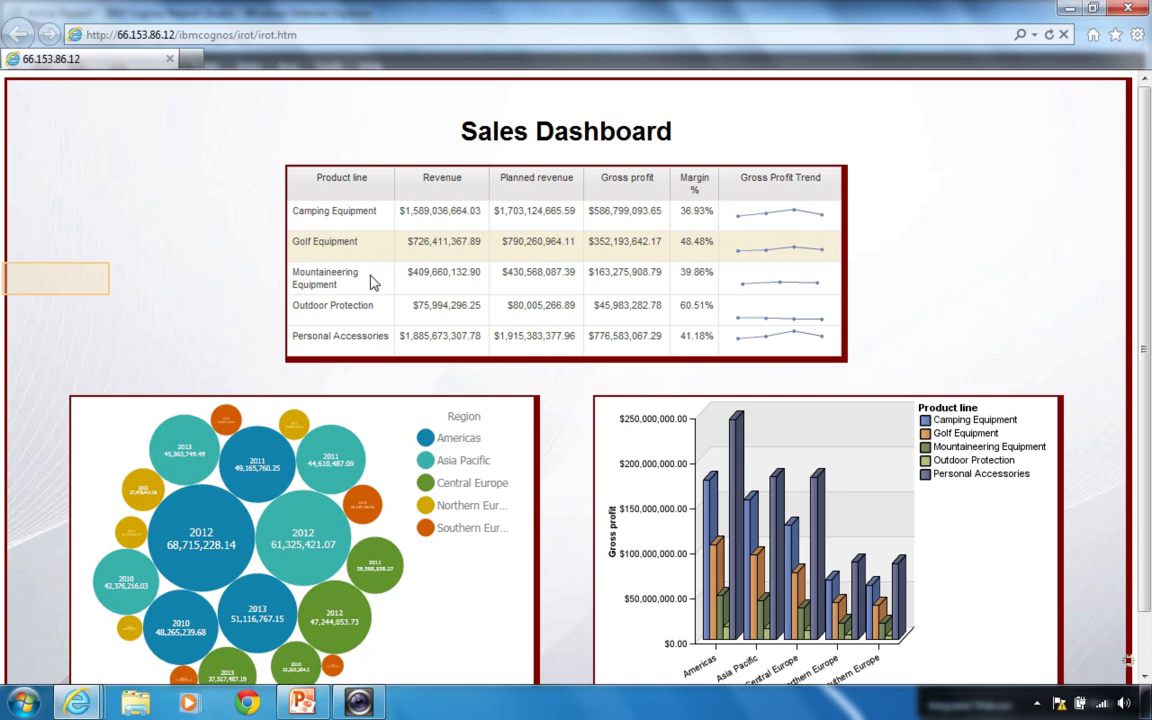
left_click(372, 282)
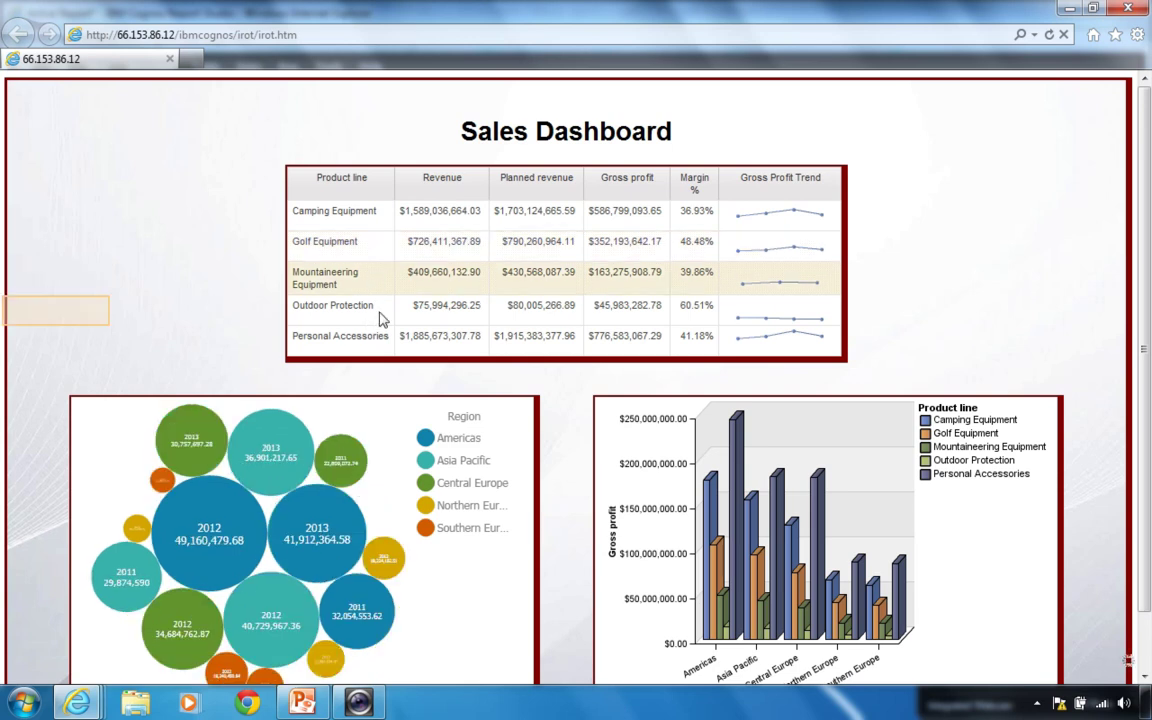
left_click(380, 318)
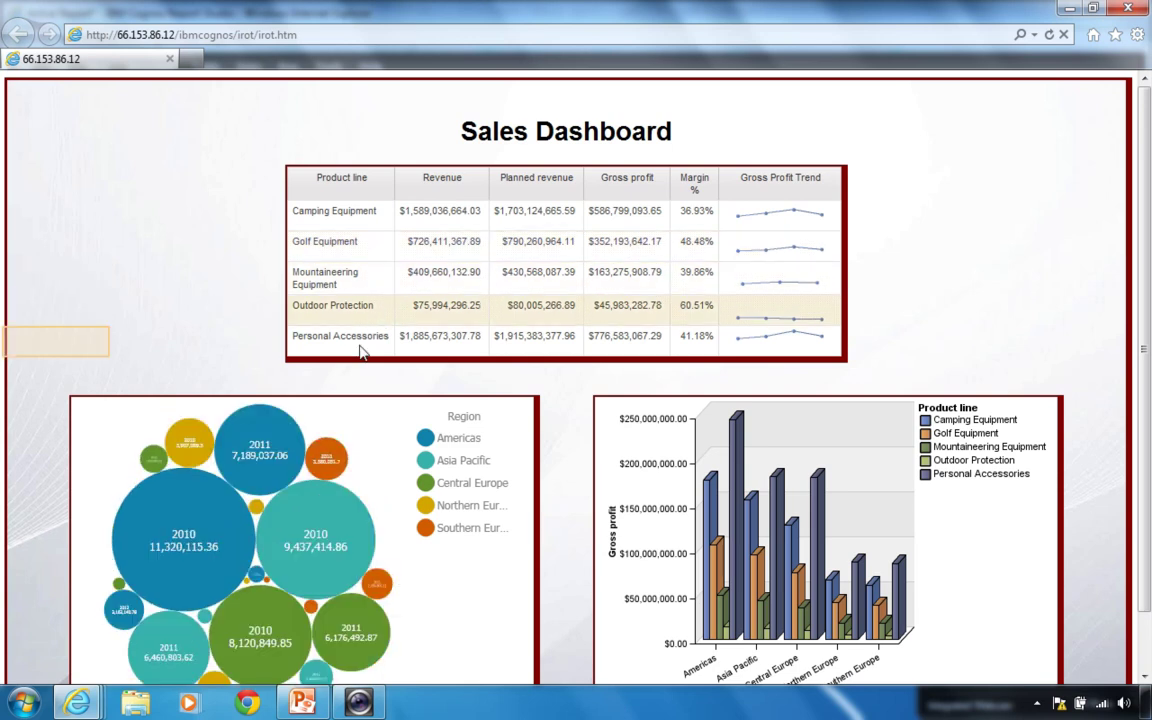
left_click(362, 348)
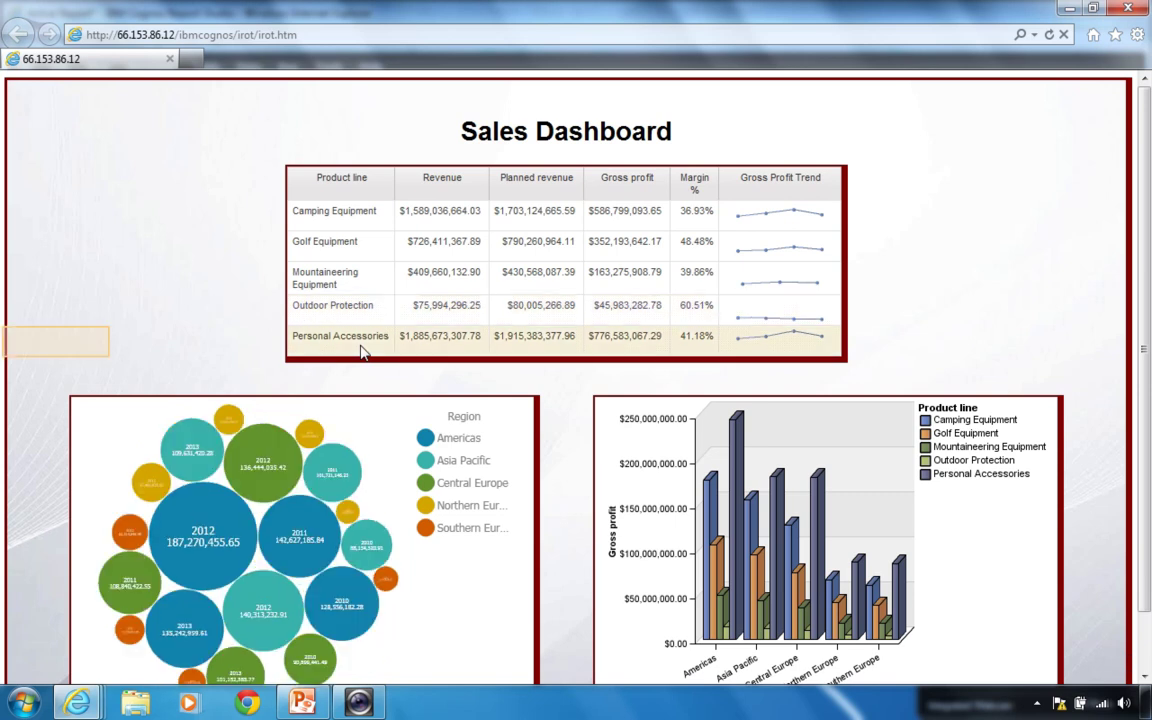
left_click(348, 220)
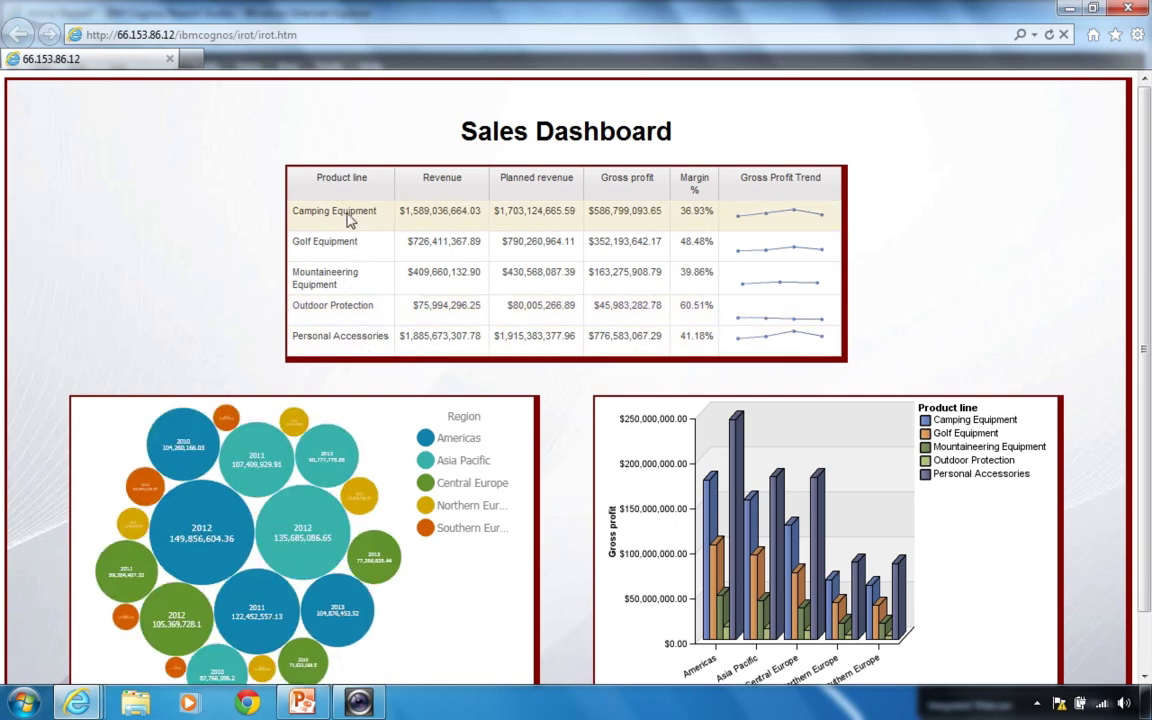
Step: Filter the bubbles by Golf Equipment, Mountaineering Equipment and Outdoor Protection, inspect a bubble's details, and close the report output
left_click(362, 252)
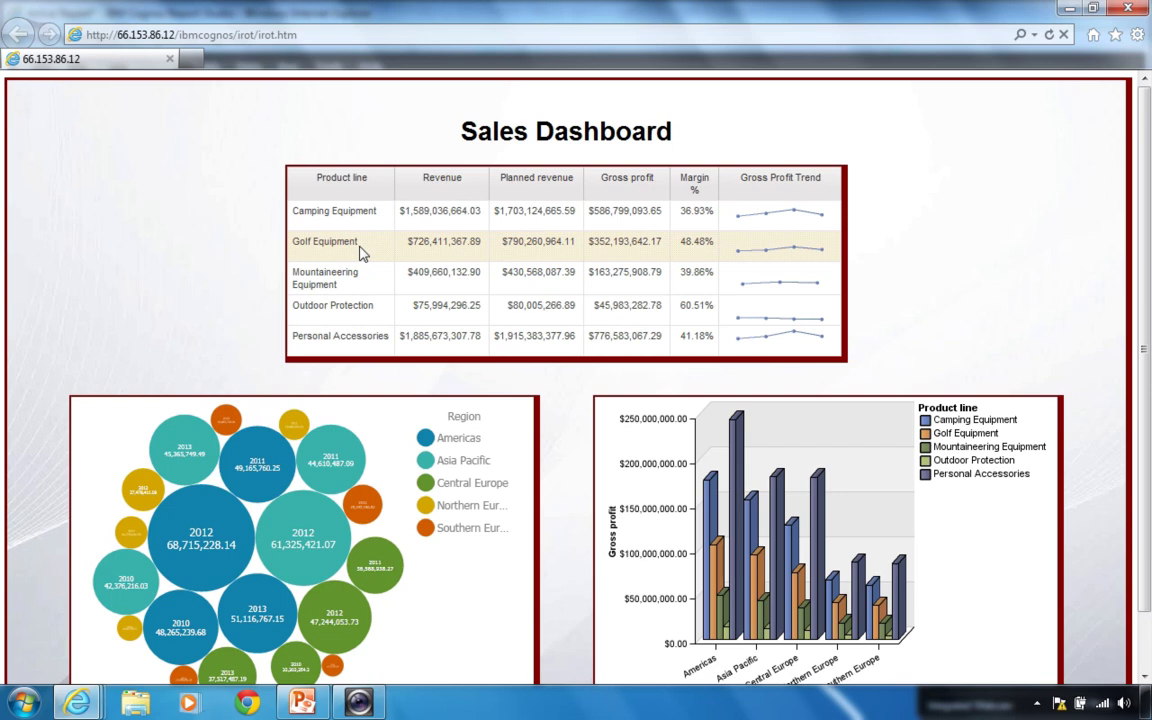
left_click(368, 290)
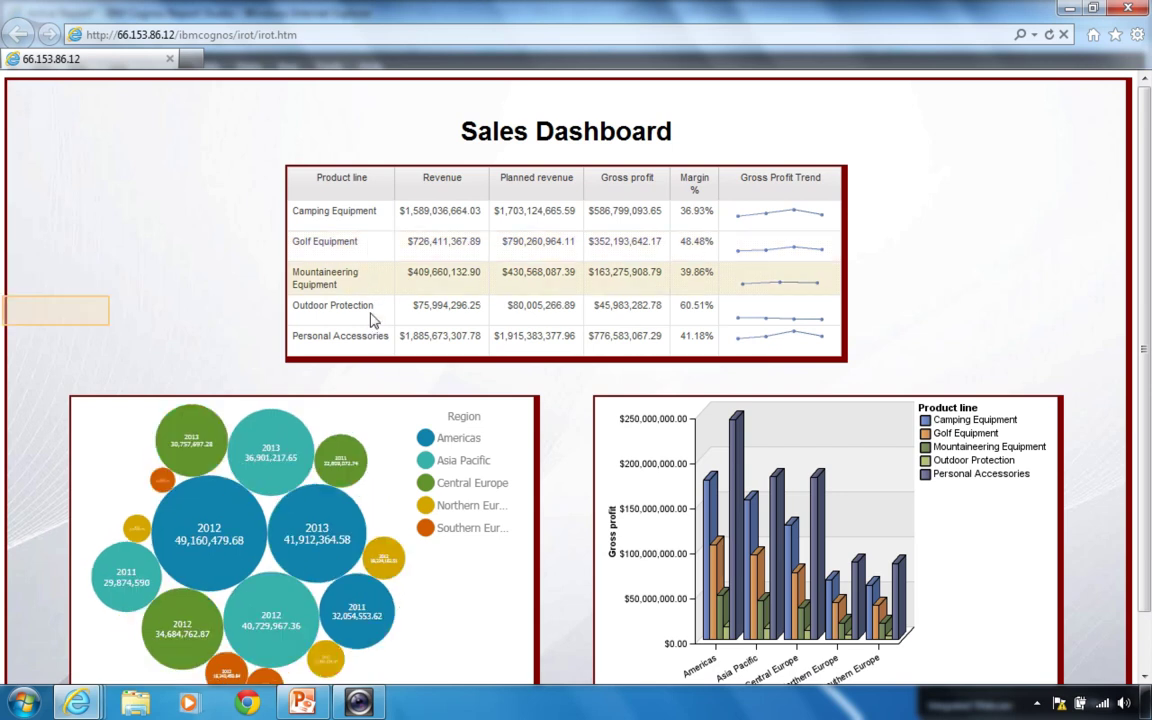
left_click(372, 319)
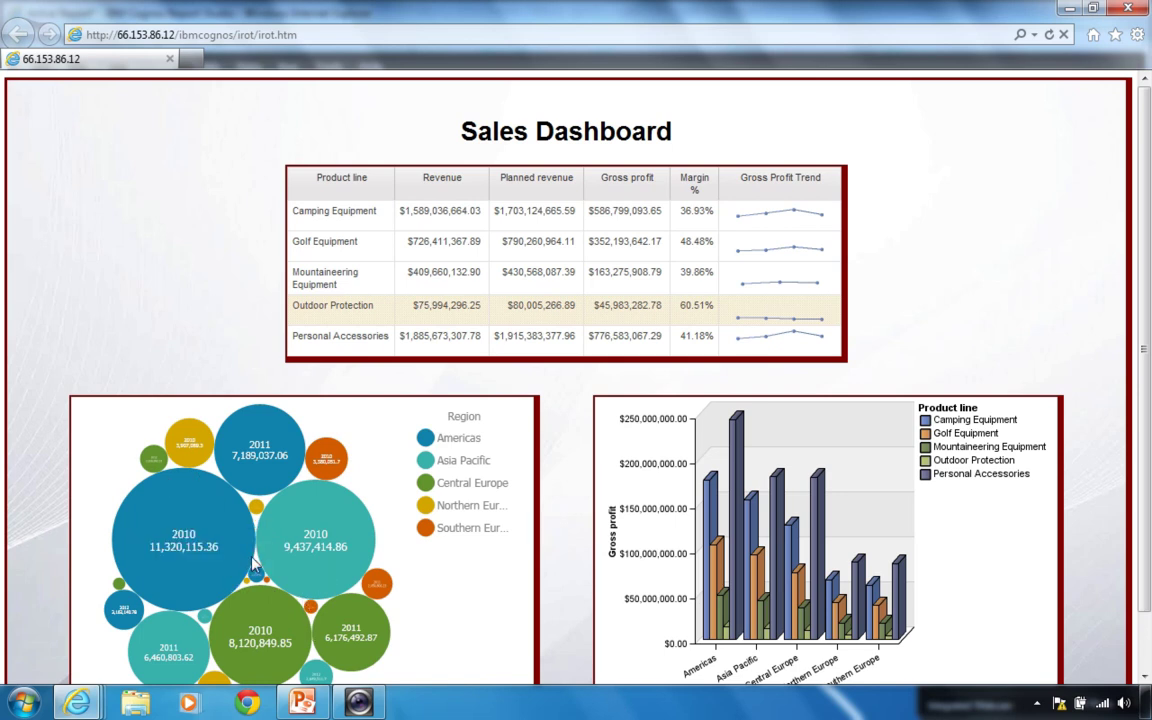
mouse_move(253, 563)
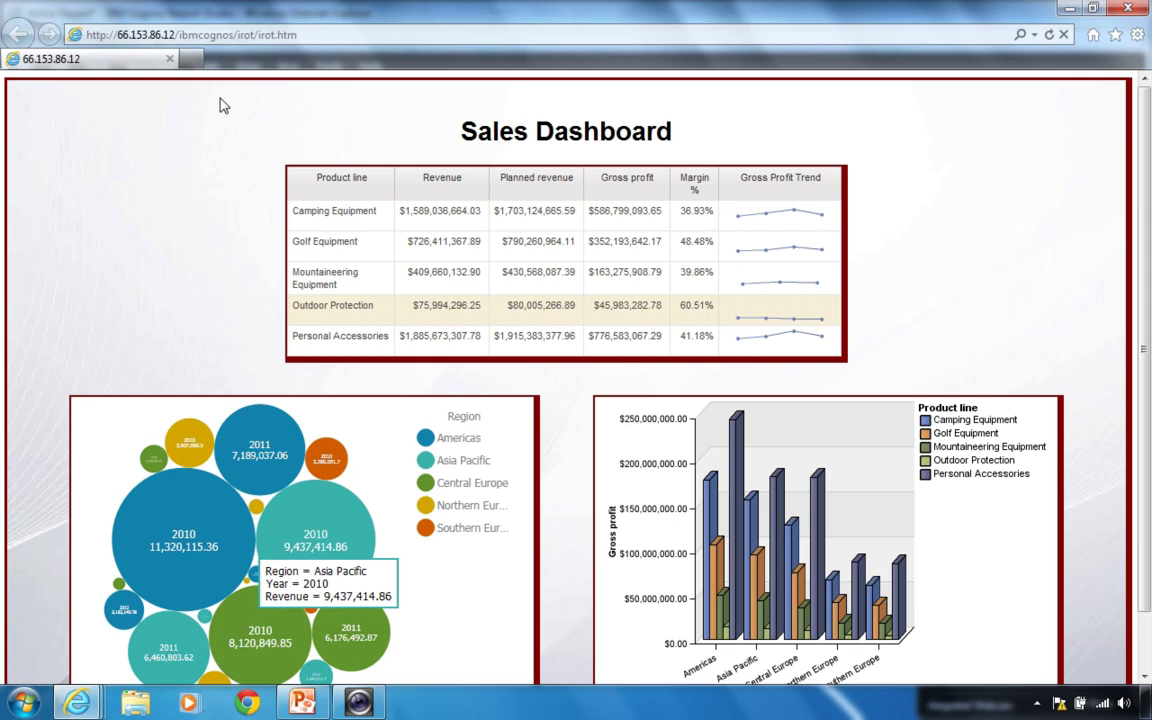
left_click(1140, 10)
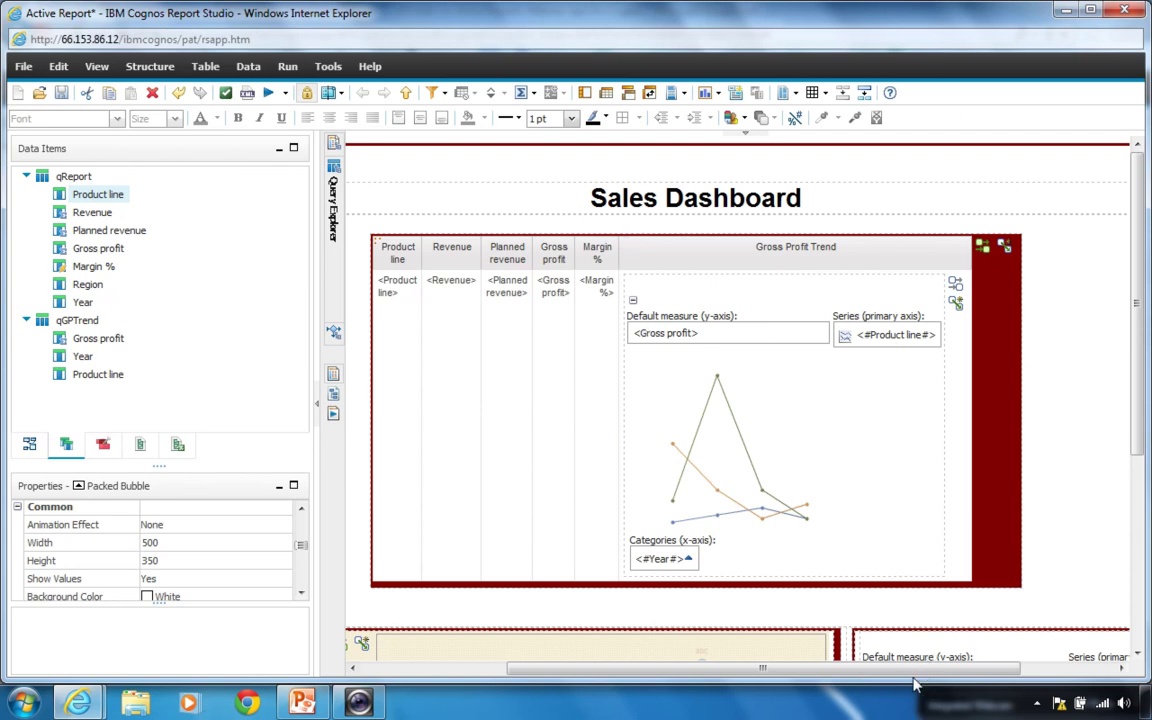
Step: Check which interactive behaviors the ColumnChart control offers and cancel without changing them
left_click(1043, 660)
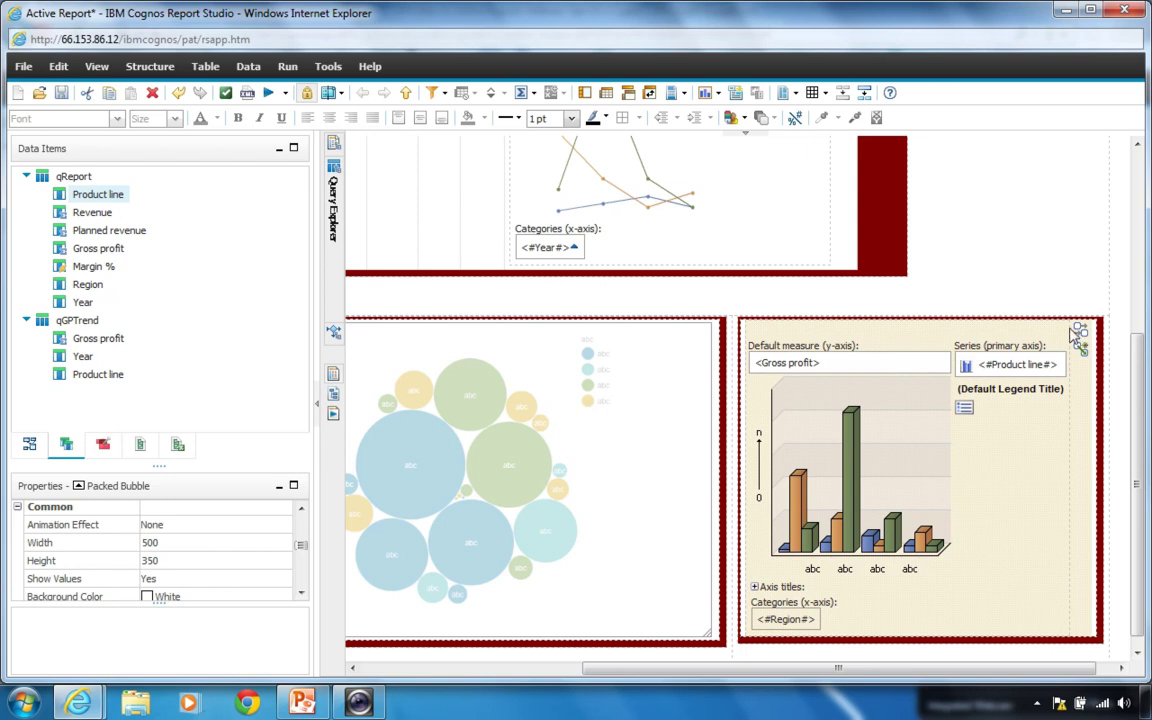
left_click(1040, 355)
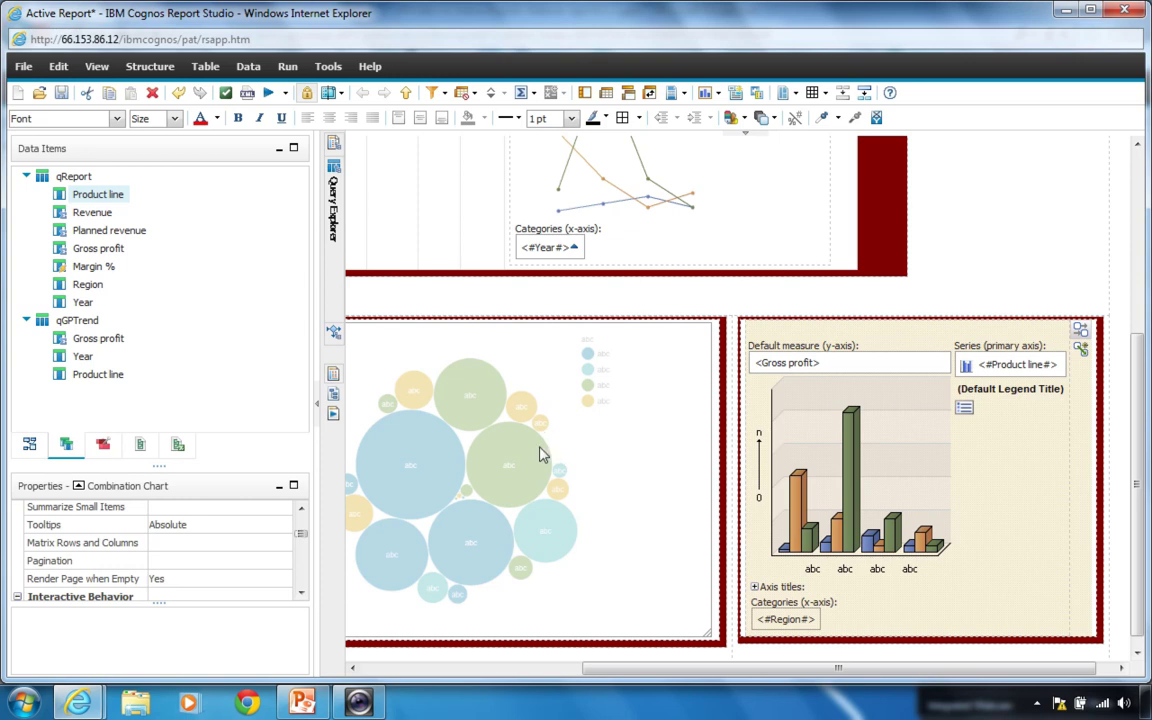
left_click(688, 576)
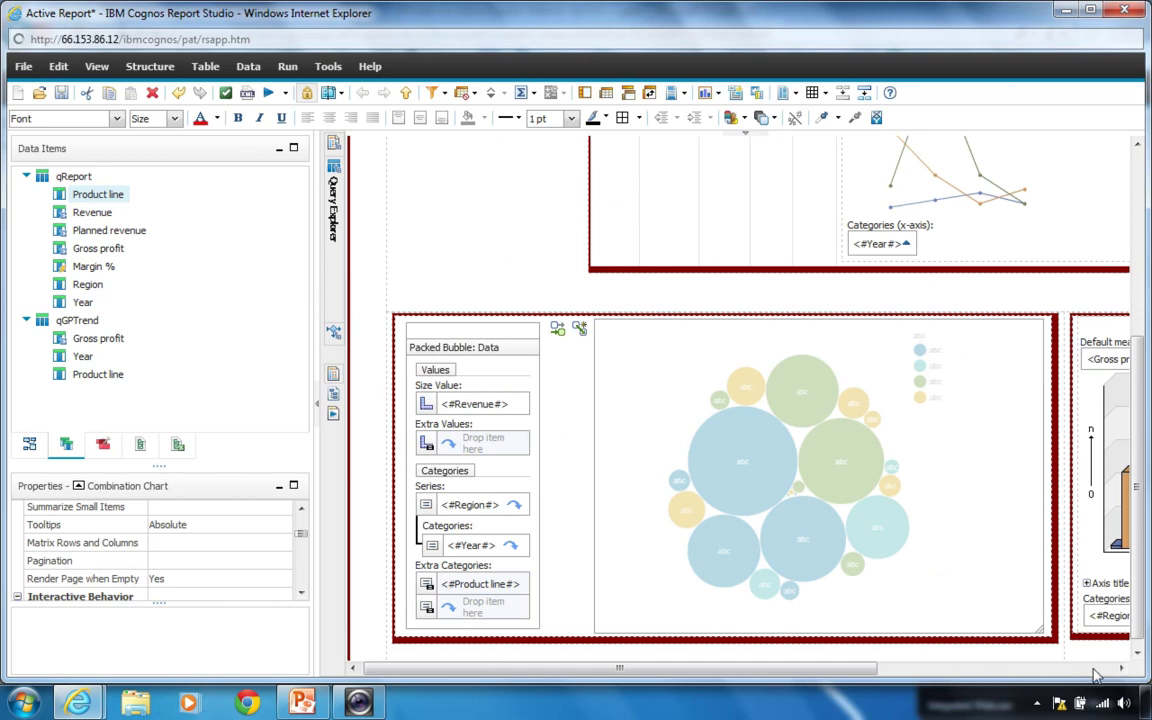
left_click(931, 668)
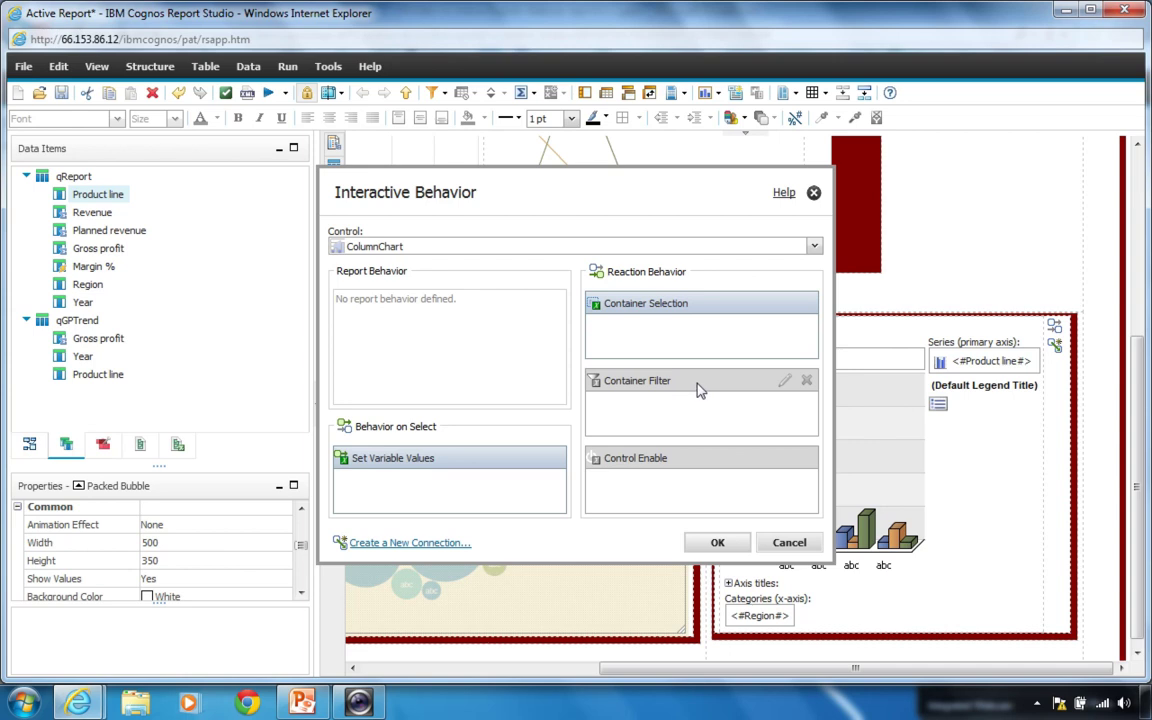
left_click(787, 544)
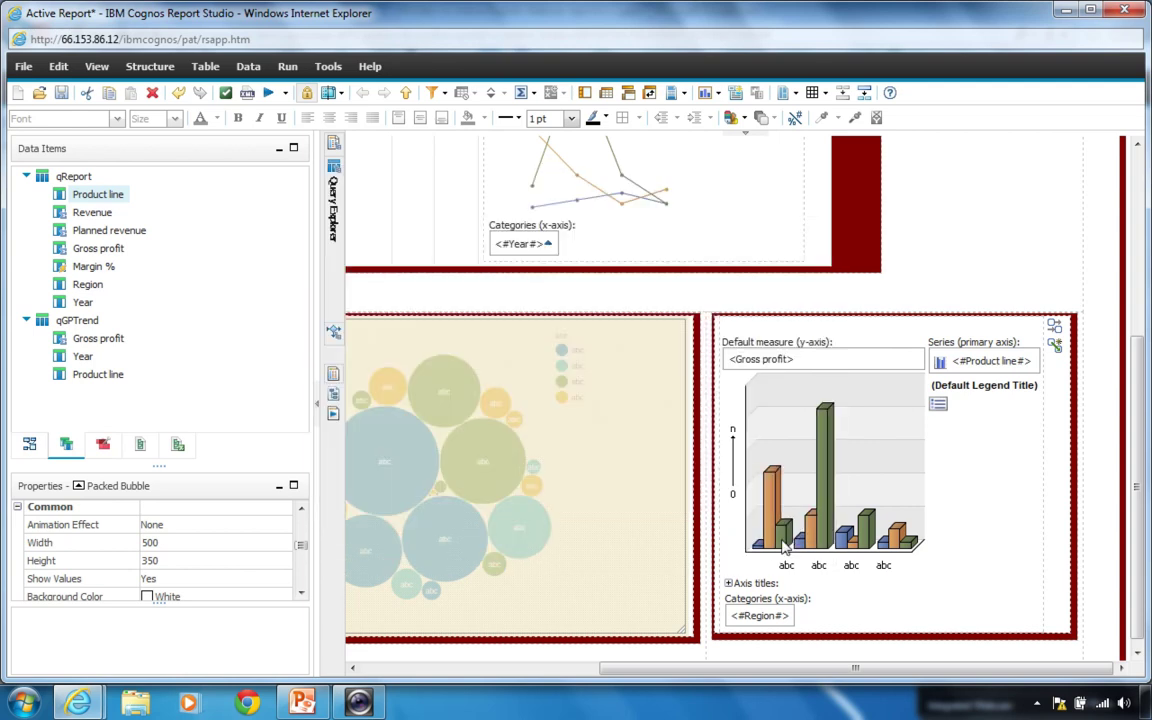
Step: Review the interactive controls in the toolbox, such as Deck, Data Deck, Button Bar and Data Button Bar
left_click(103, 445)
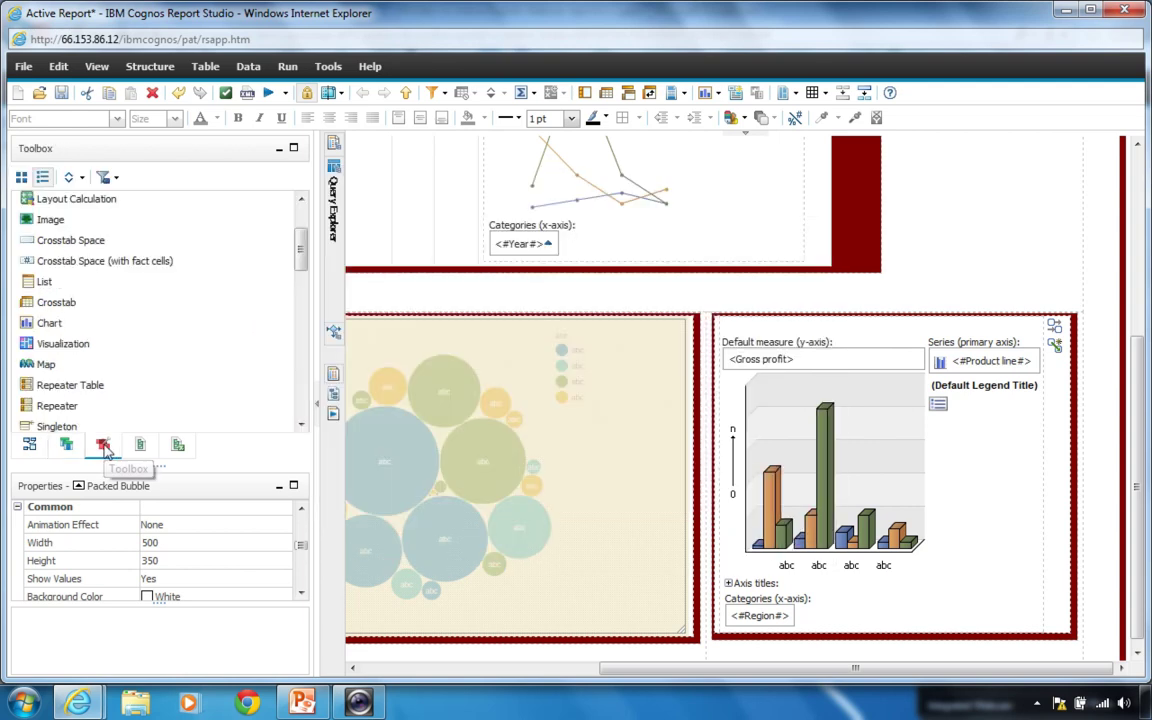
left_click_drag(301, 264, 314, 425)
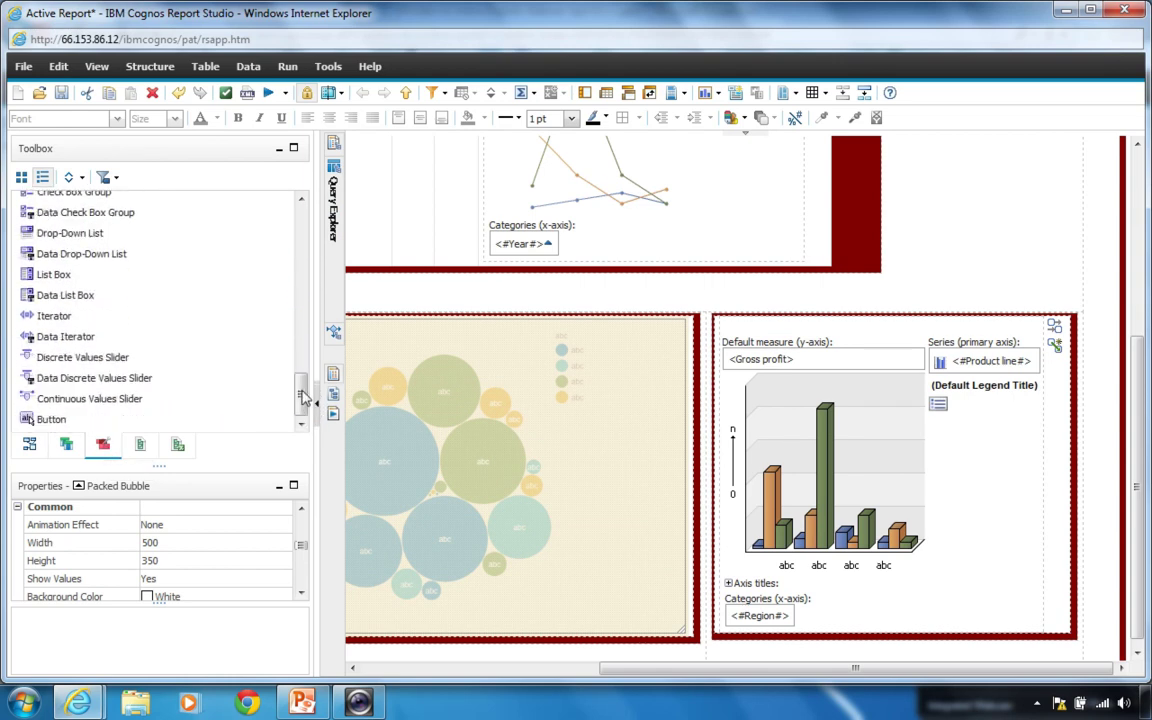
scroll(303, 378, "up", 5)
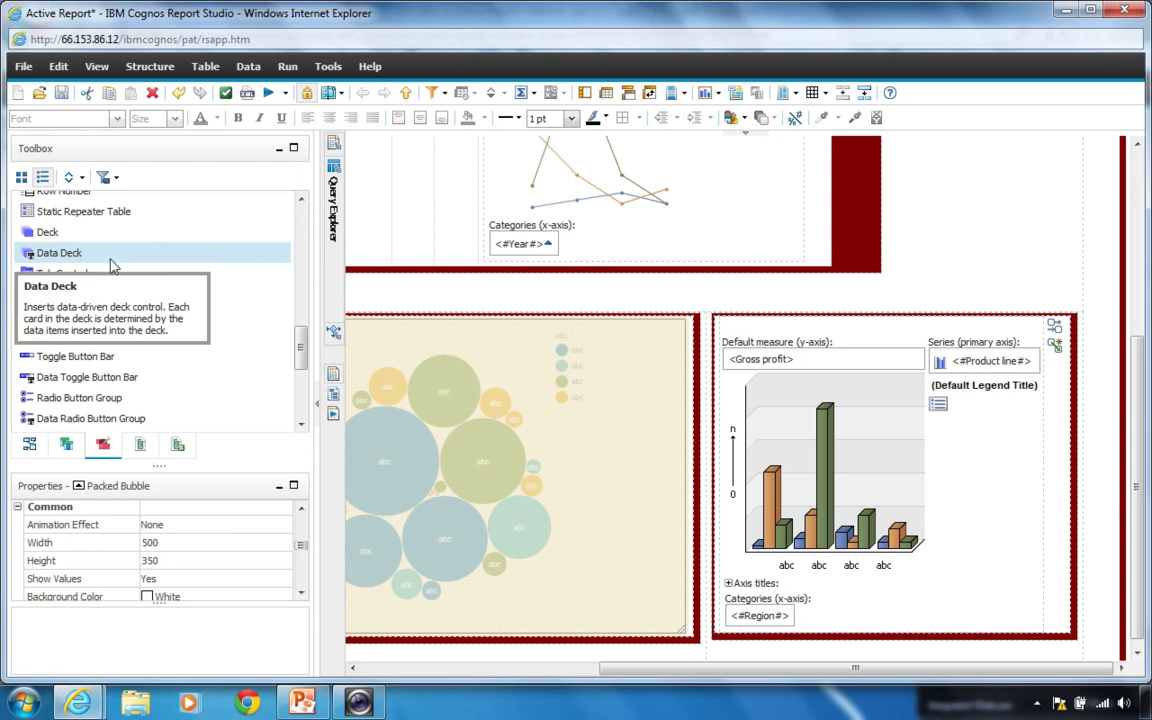
left_click(50, 232)
left_click(92, 333)
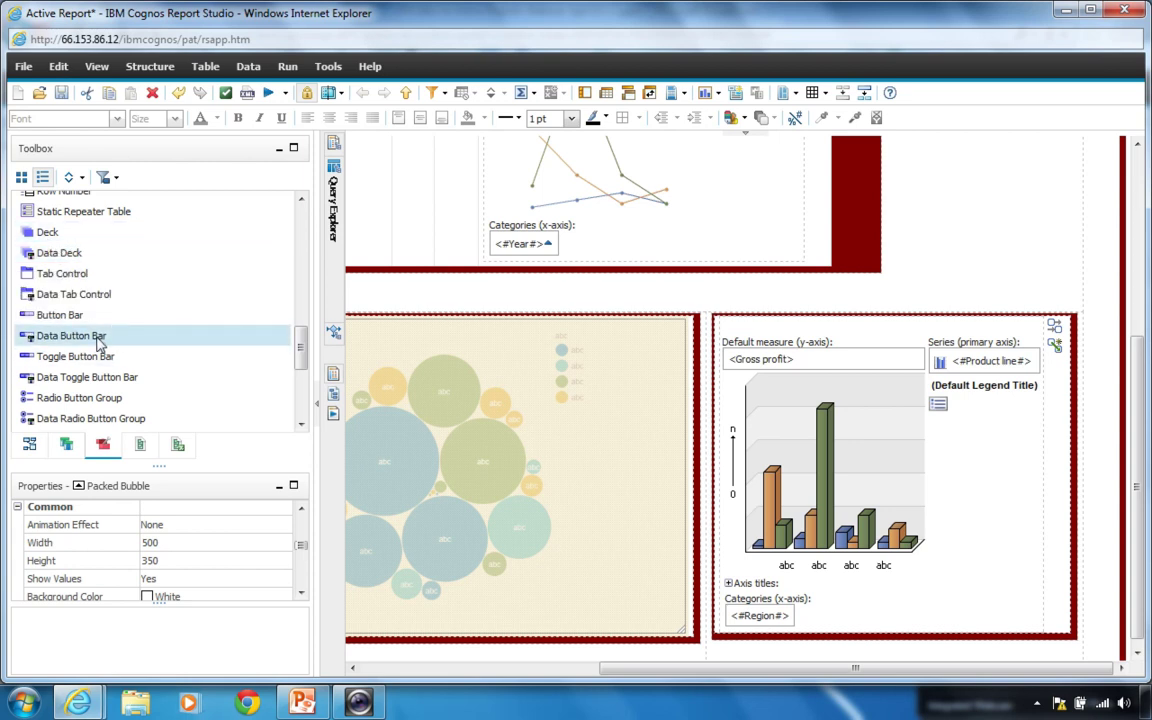
left_click(66, 314)
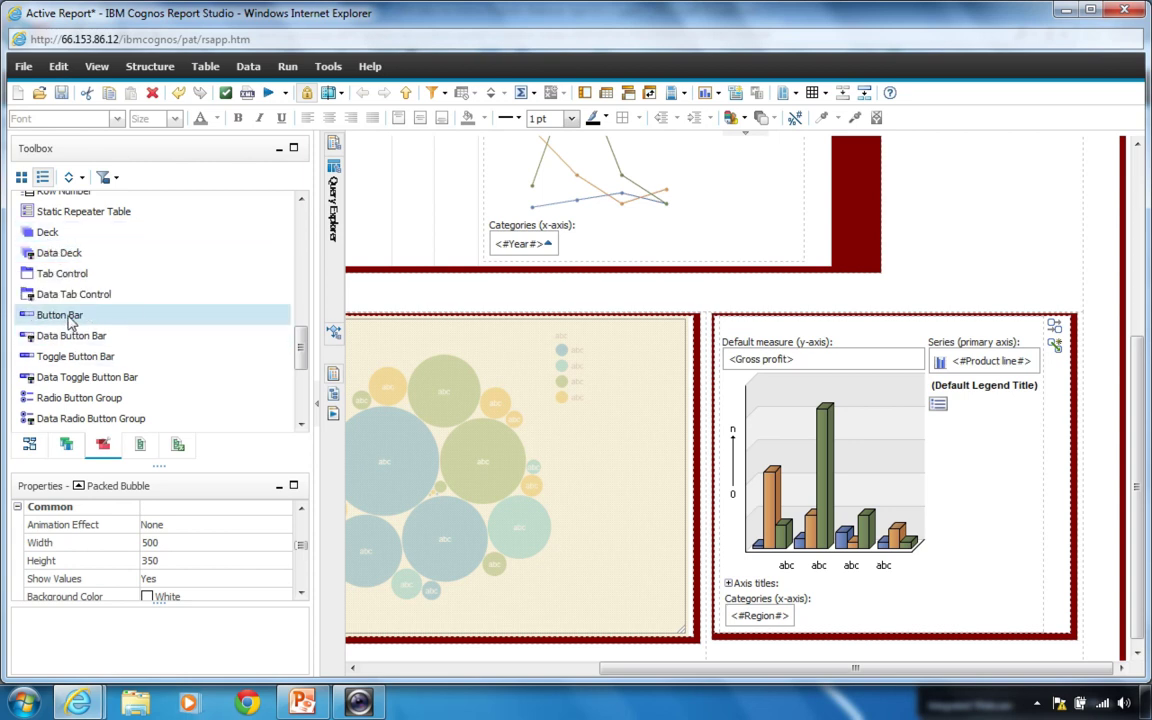
left_click(185, 296)
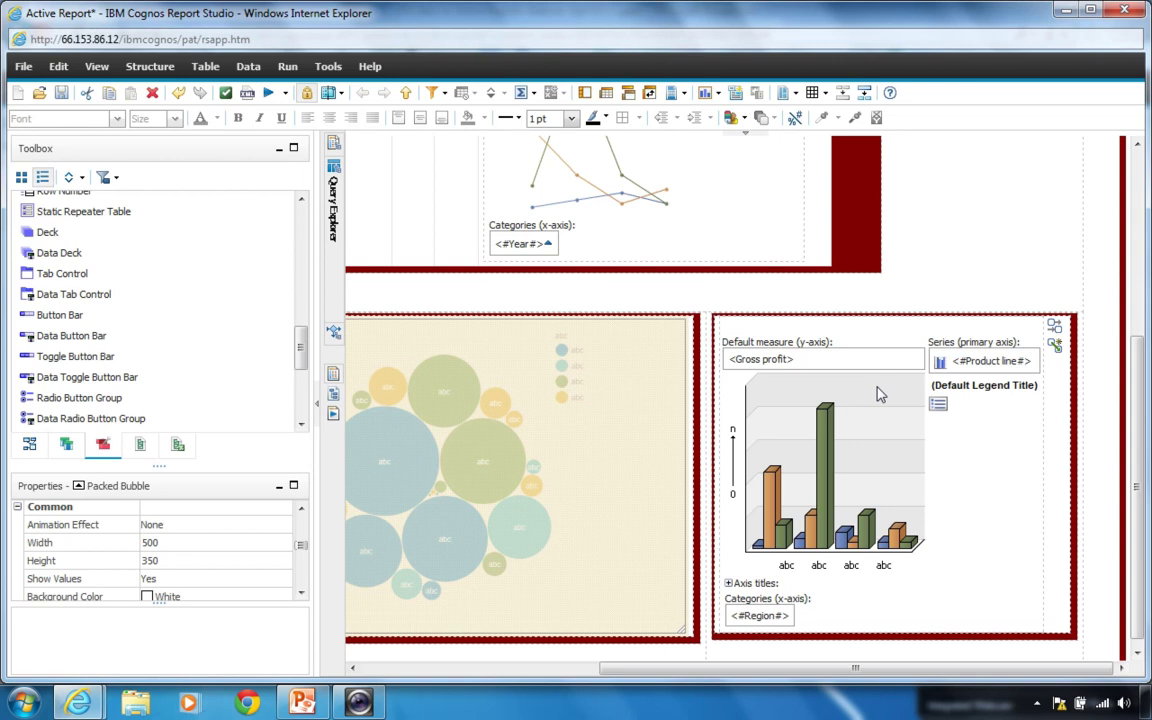
Step: Insert a Data Deck in the column chart's cell, named Chart Deck and based on the qReport query
left_click(112, 254)
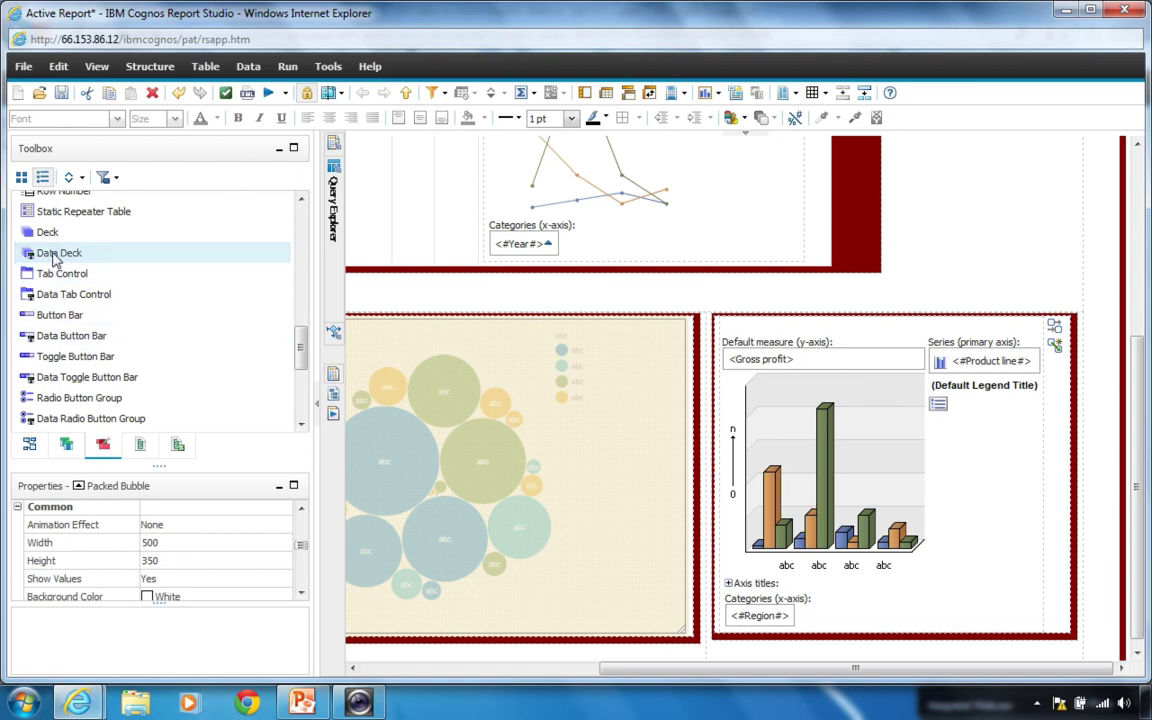
left_click_drag(650, 398, 756, 410)
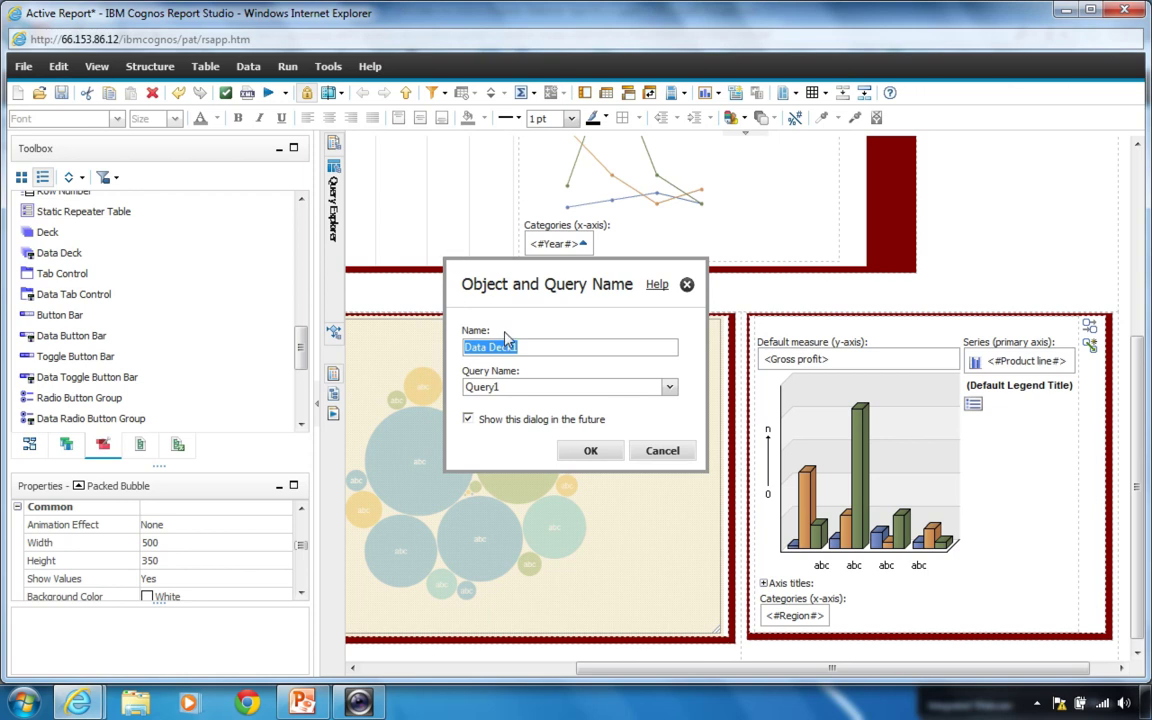
type("Chart Deck")
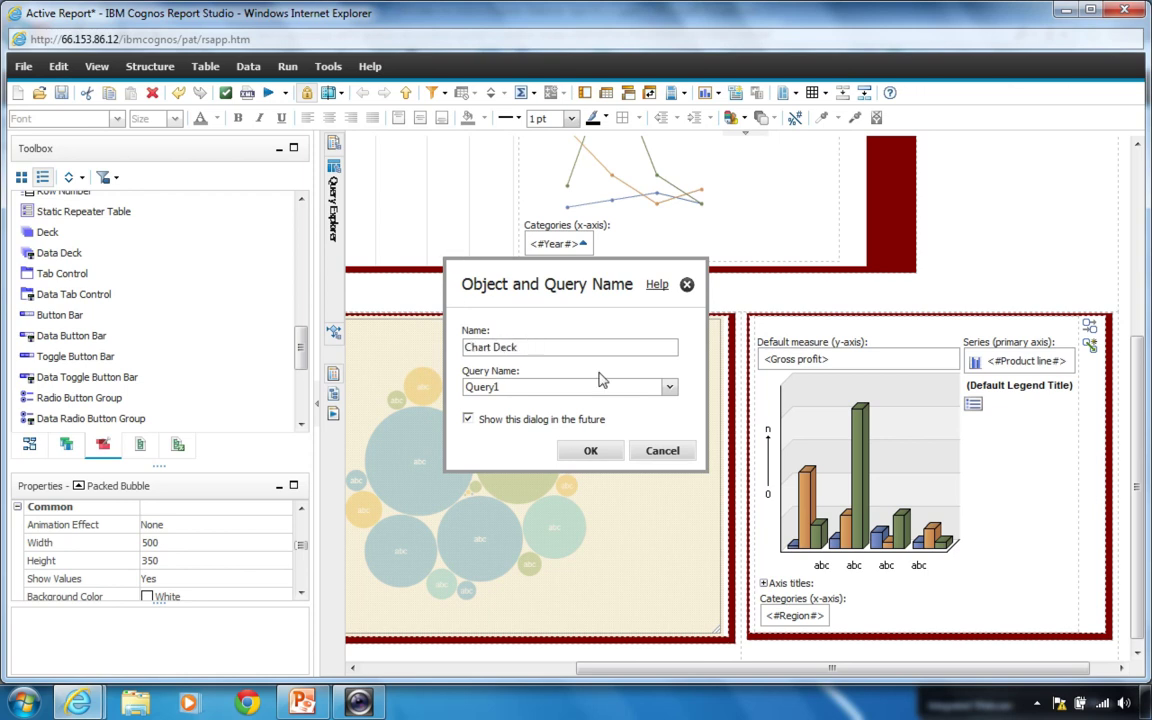
left_click(669, 387)
left_click(505, 406)
left_click(591, 452)
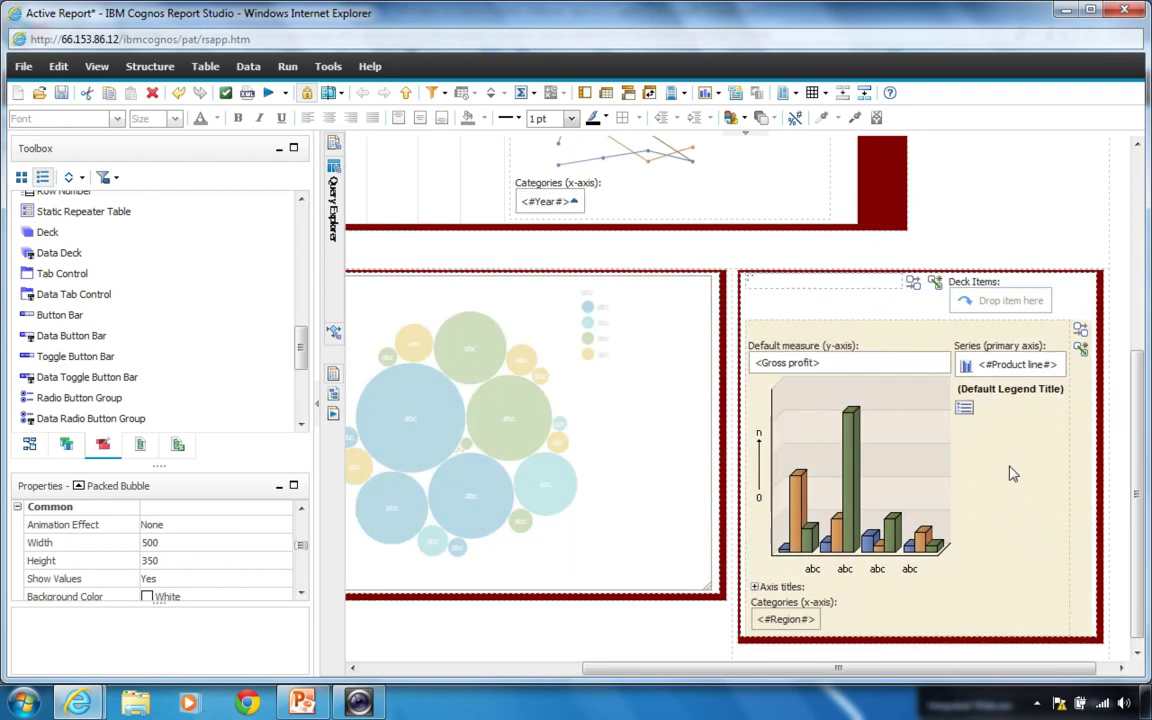
Step: Move the column chart into the Chart Deck and add Product line from qReport as its deck item
left_click(1004, 460)
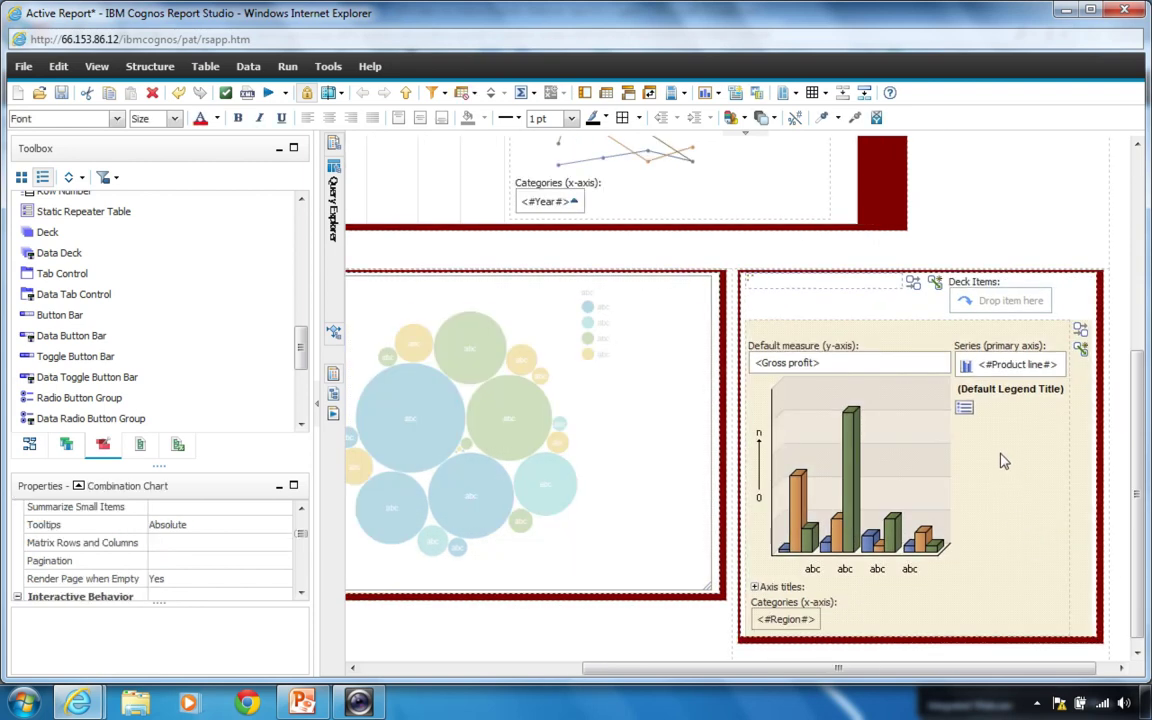
left_click(843, 289)
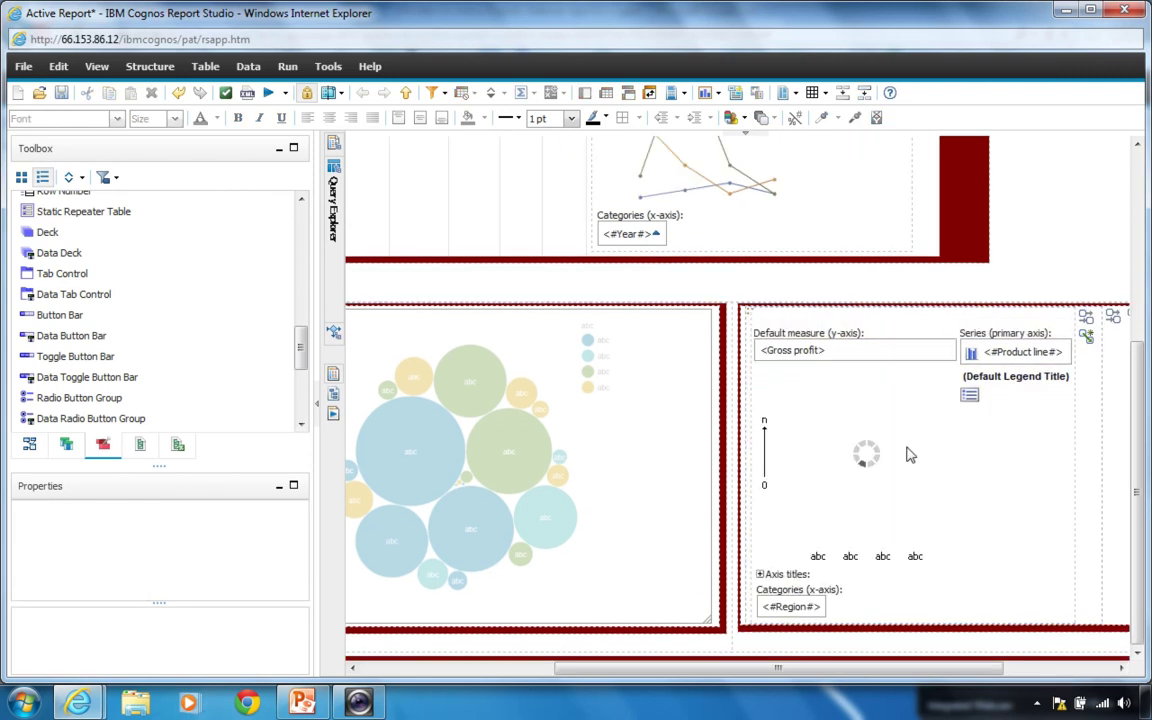
left_click_drag(877, 673, 1012, 673)
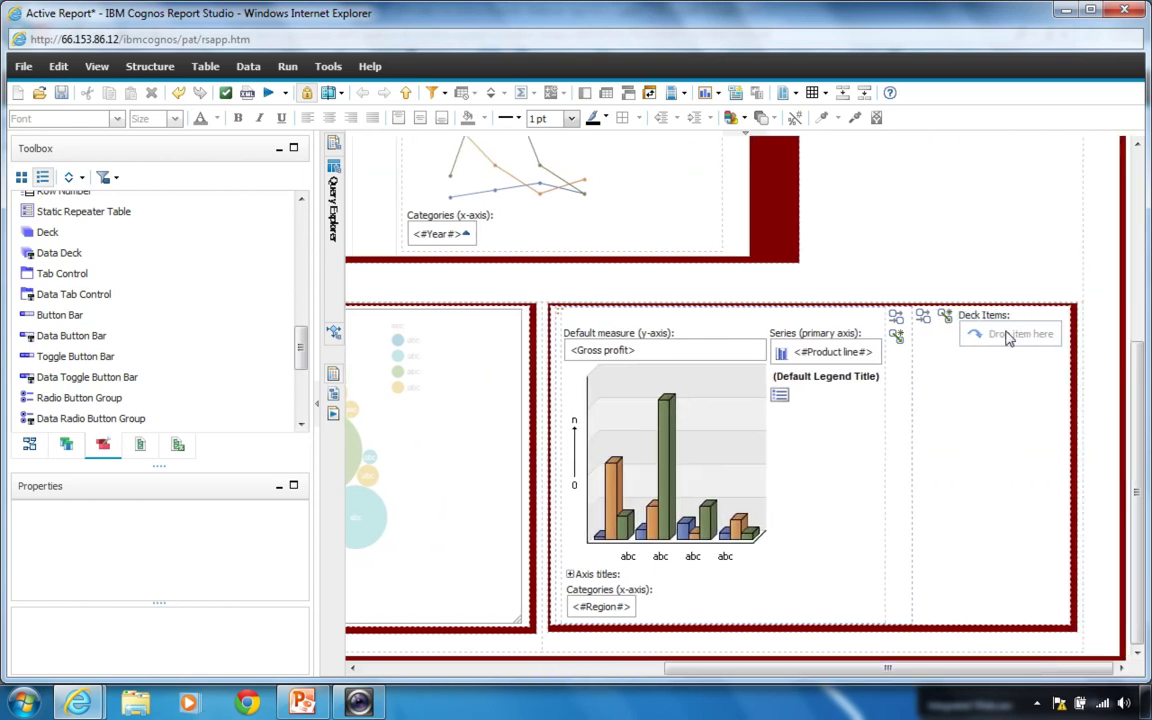
left_click(66, 444)
left_click_drag(84, 188, 1025, 343)
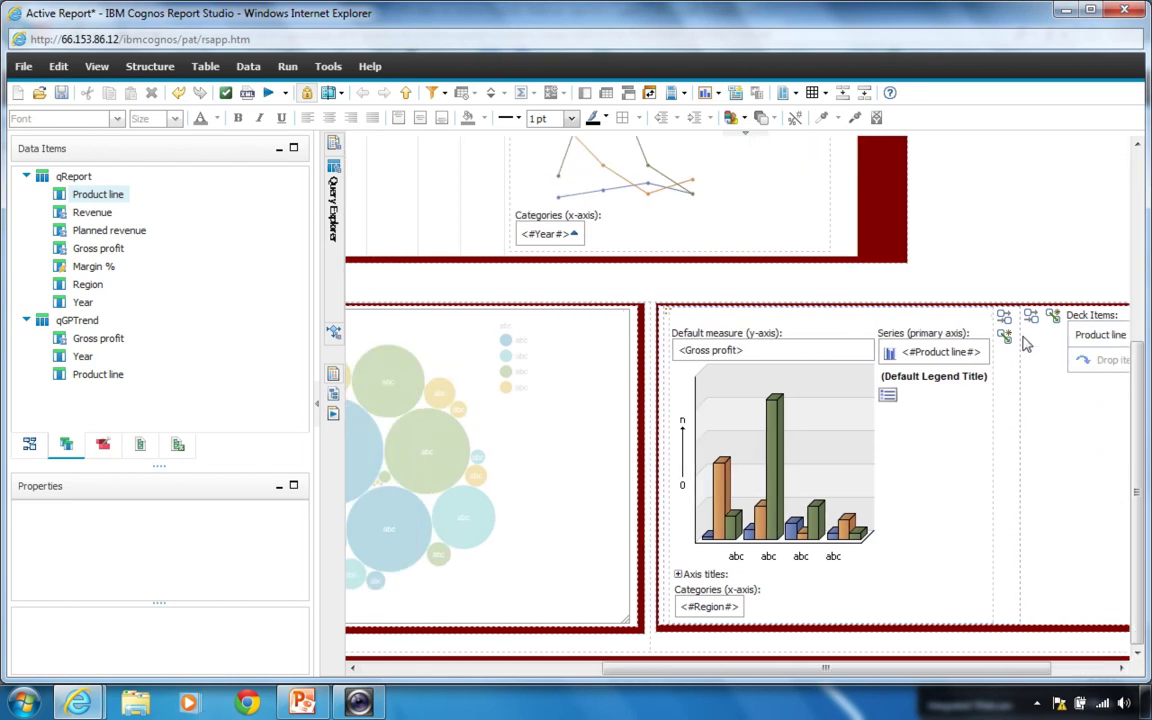
left_click_drag(874, 668, 936, 668)
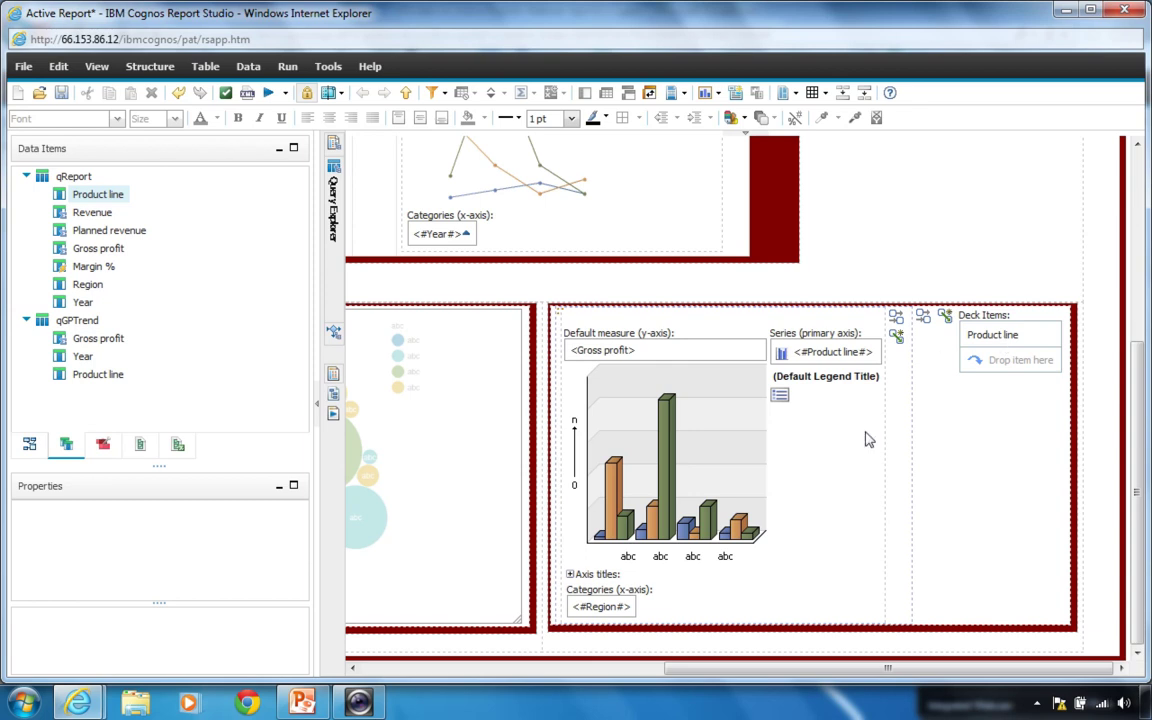
Step: Define a master detail relationship for the column chart, linking the master's Product line to the detail's Product line
left_click(796, 463)
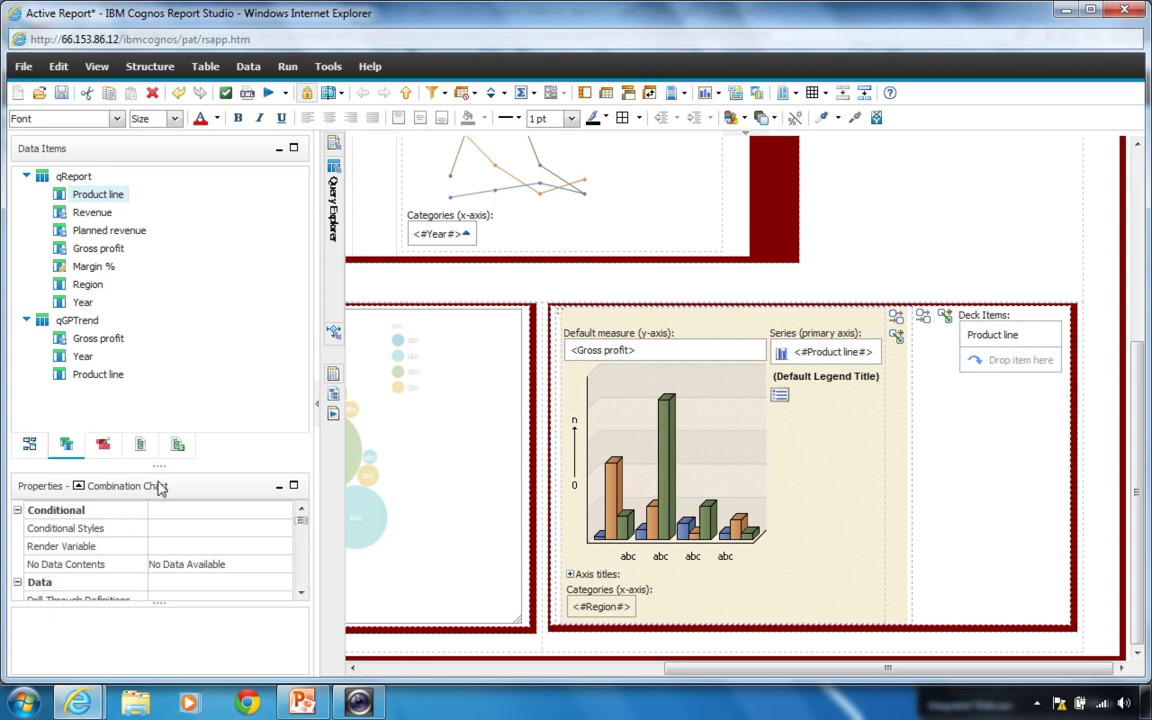
left_click_drag(159, 466, 159, 391)
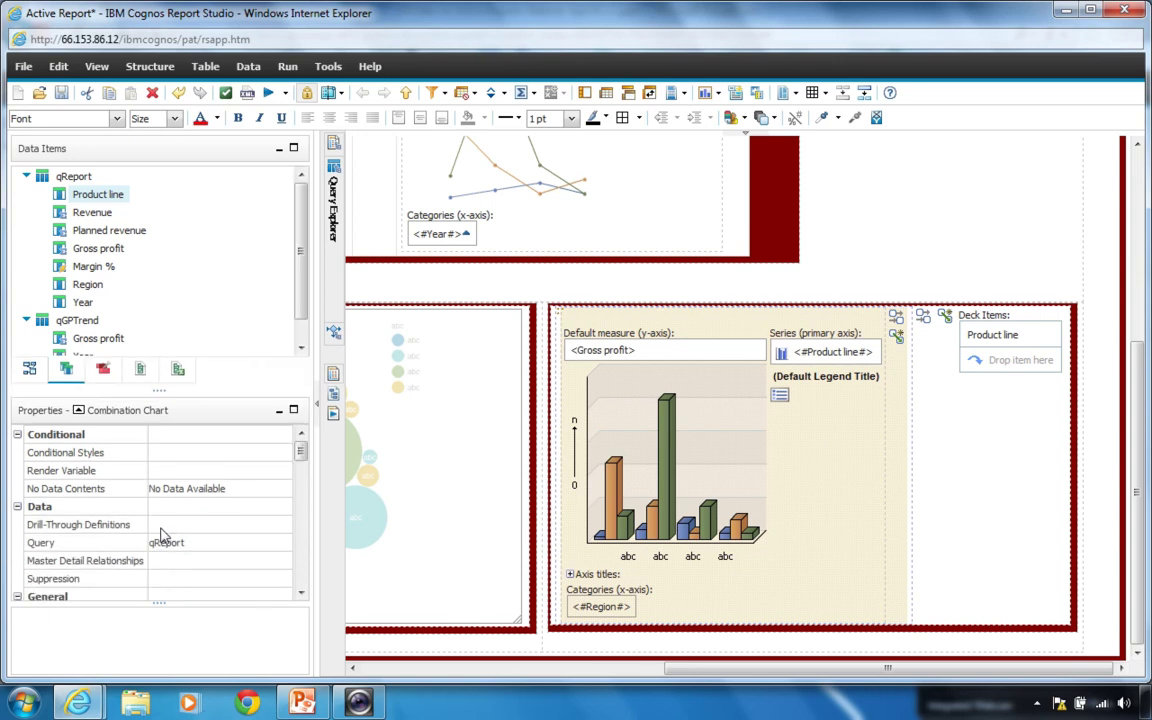
left_click(173, 565)
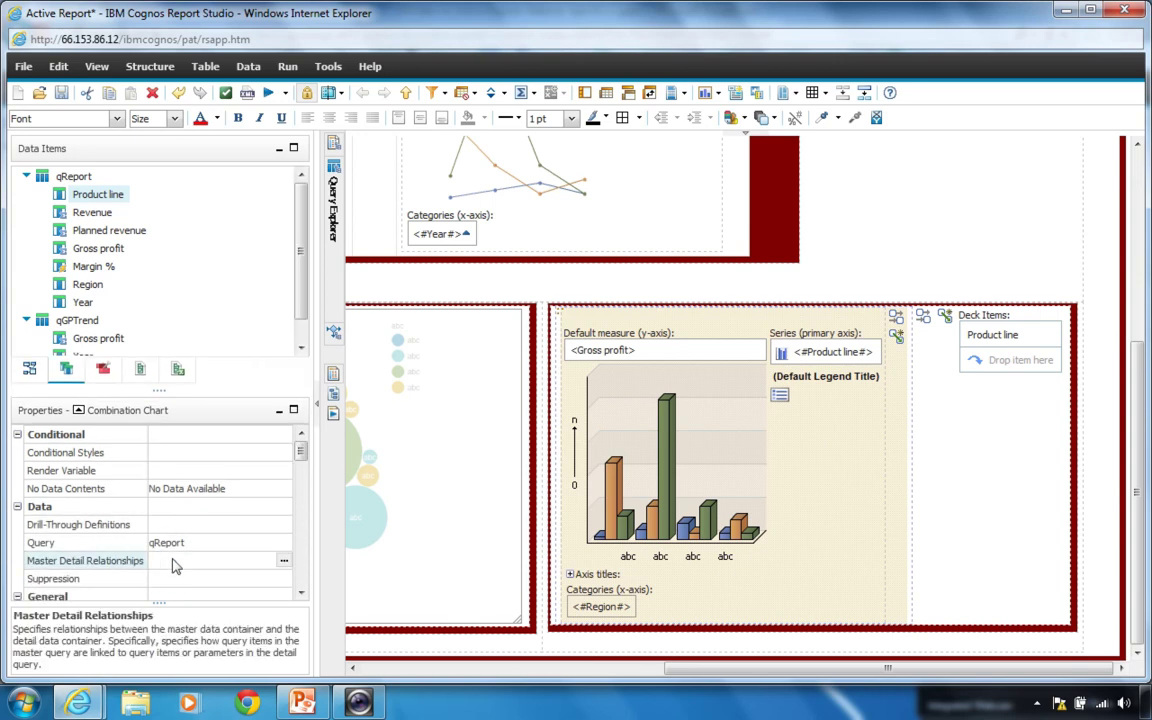
double_click(172, 562)
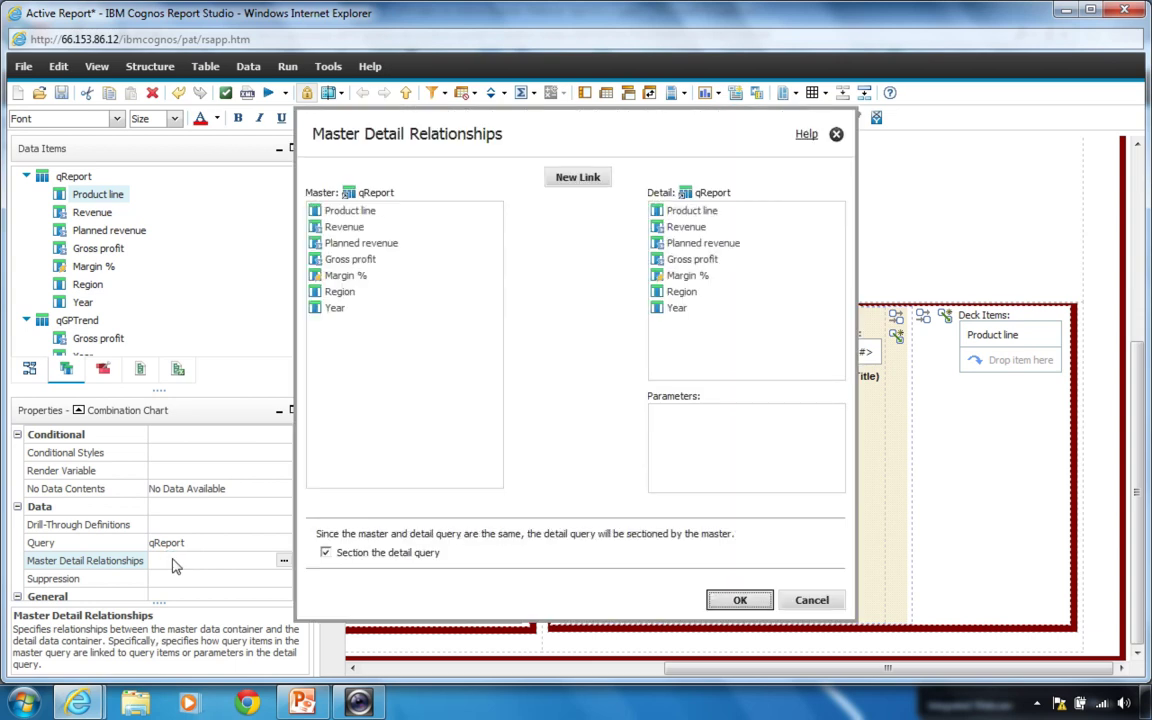
left_click(568, 182)
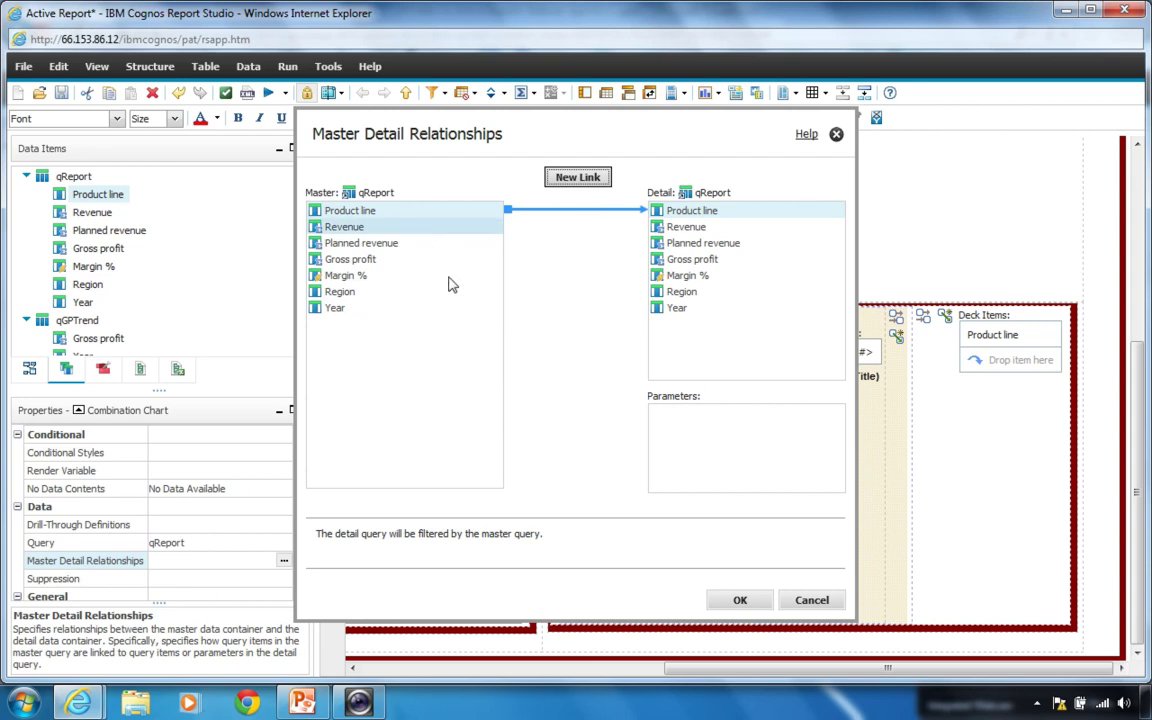
left_click(743, 602)
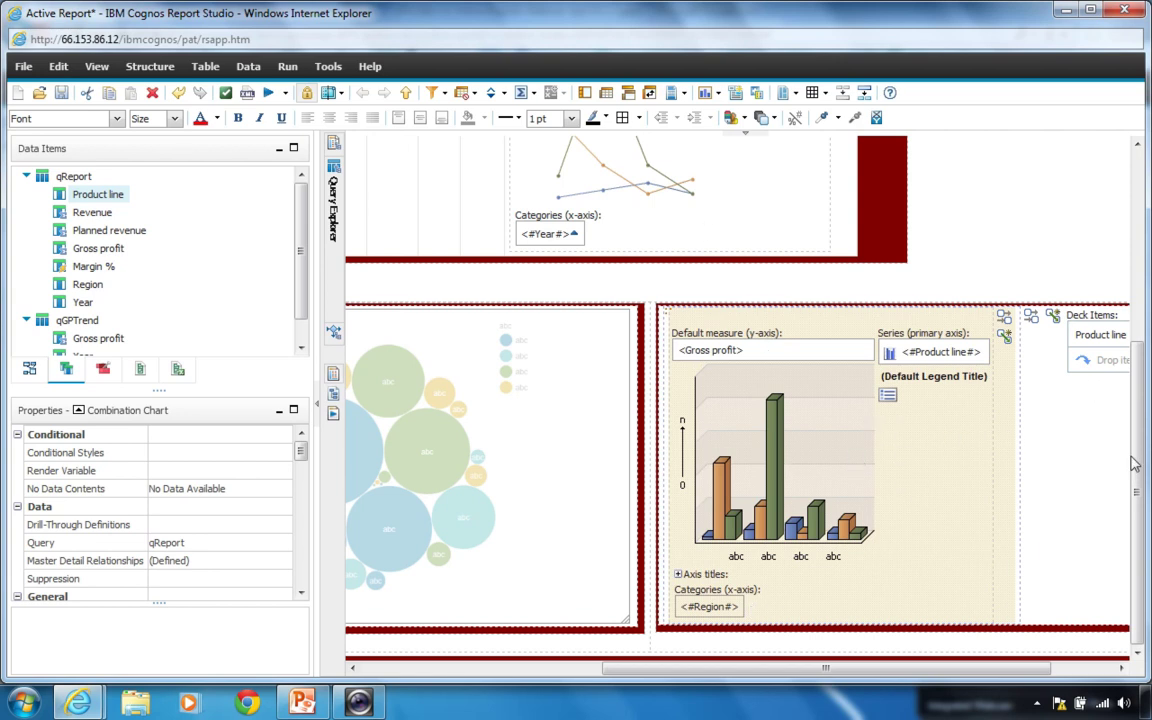
Step: Connect the Sales List to the Chart Deck on Product line, using the Select behavior and the existing varProductLine variable
left_click_drag(1134, 391, 1118, 248)
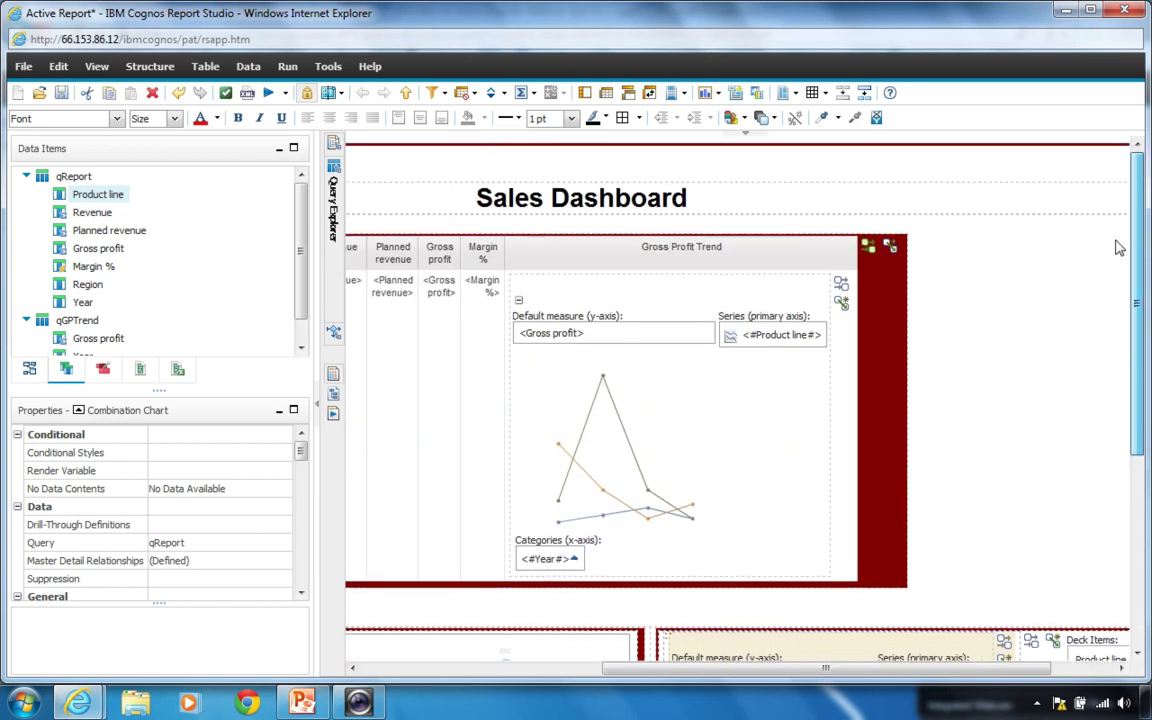
left_click_drag(800, 668, 735, 700)
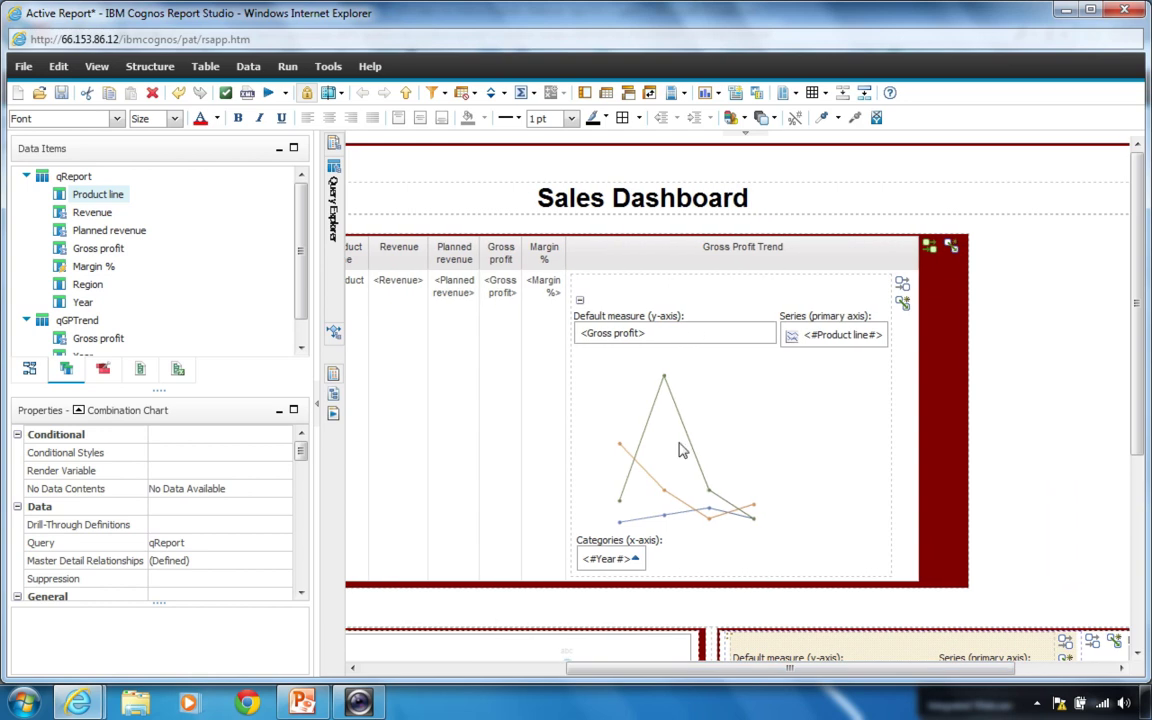
left_click(951, 248)
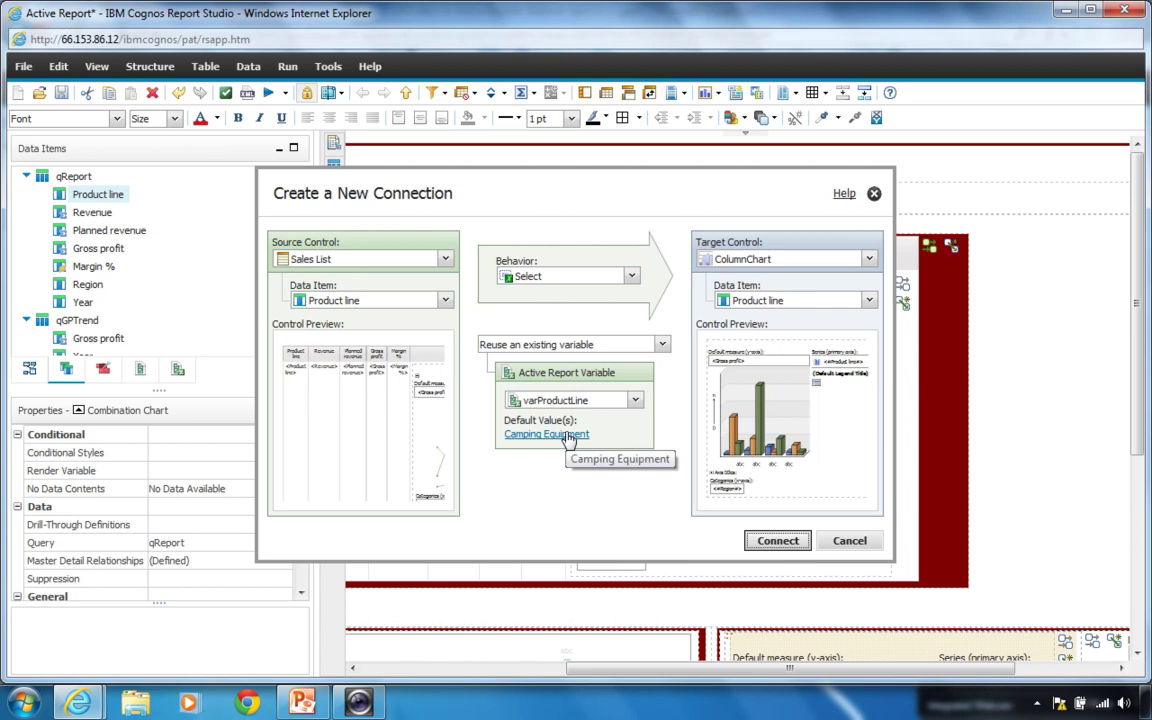
left_click(869, 259)
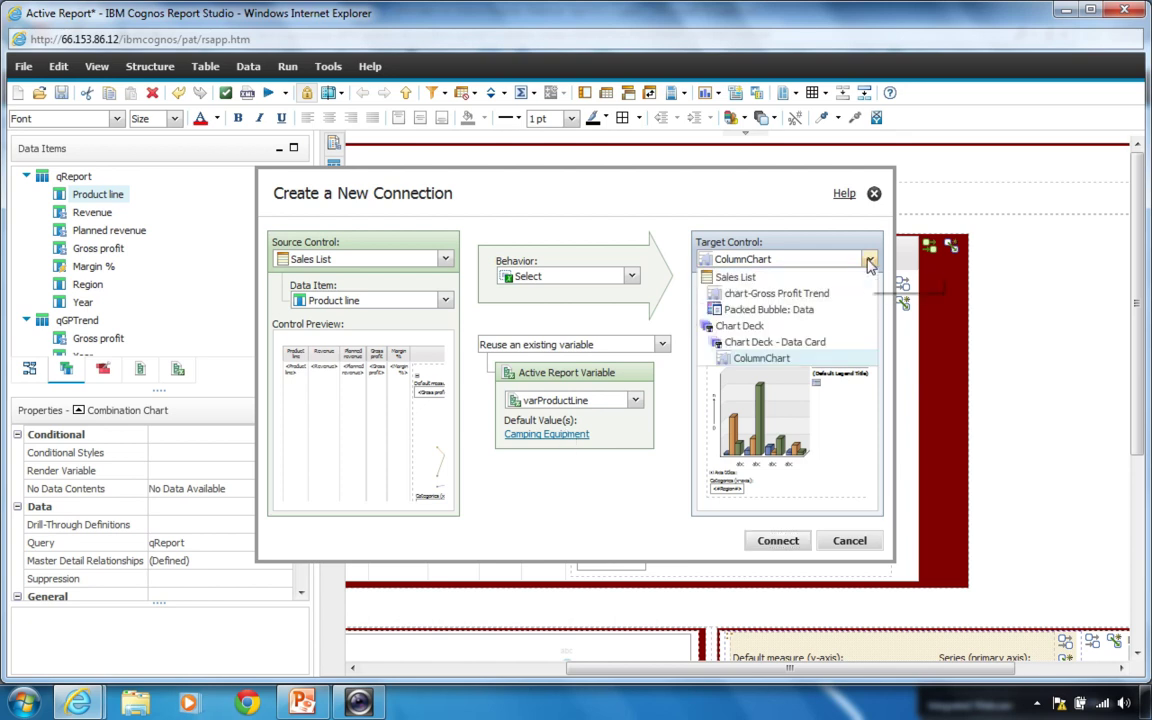
left_click(738, 328)
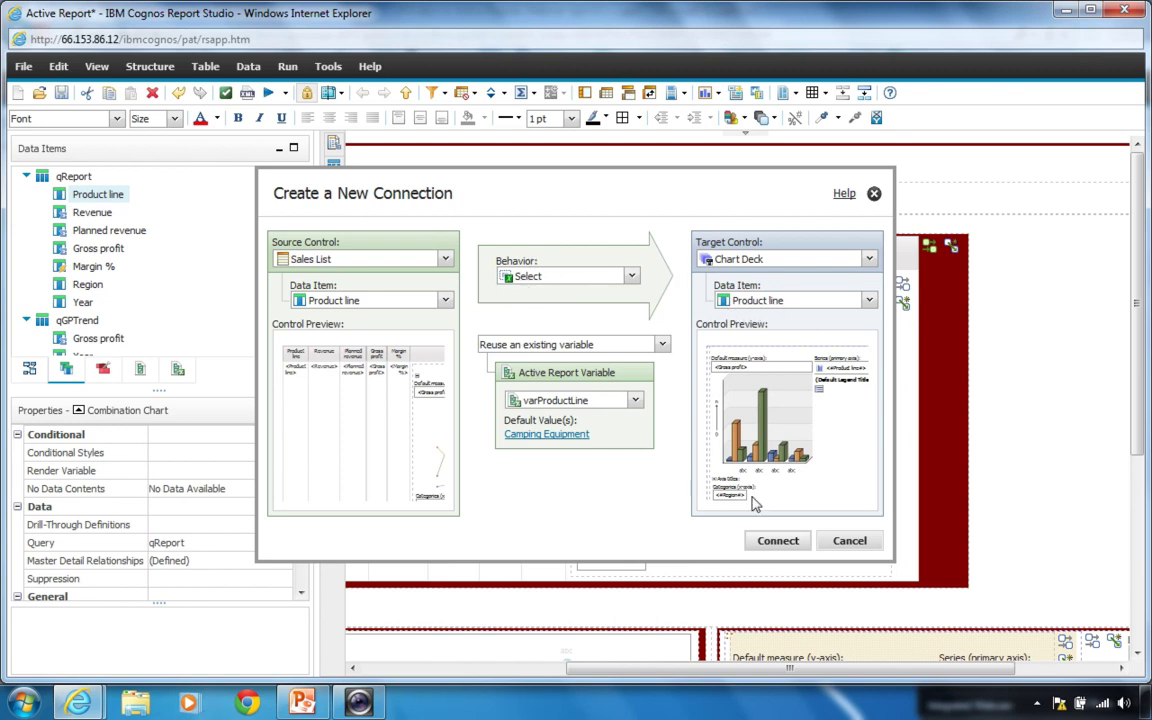
left_click(777, 540)
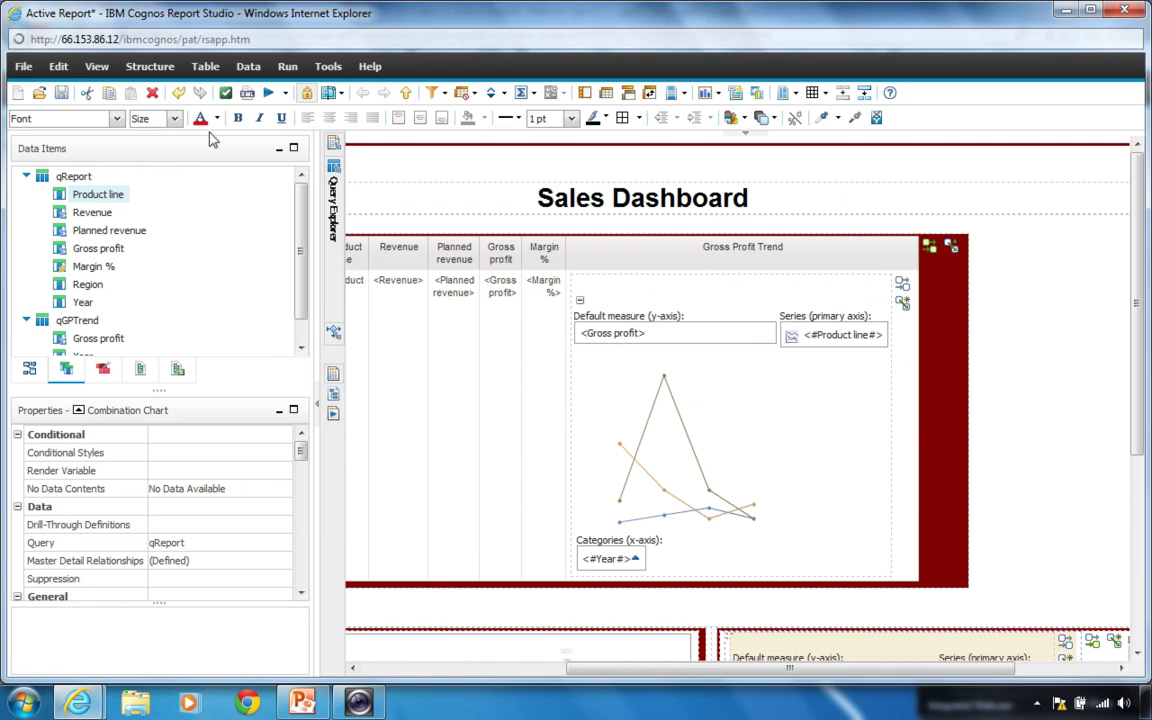
Step: Download the active report and save it to the desktop as Active Report.mht
left_click(286, 94)
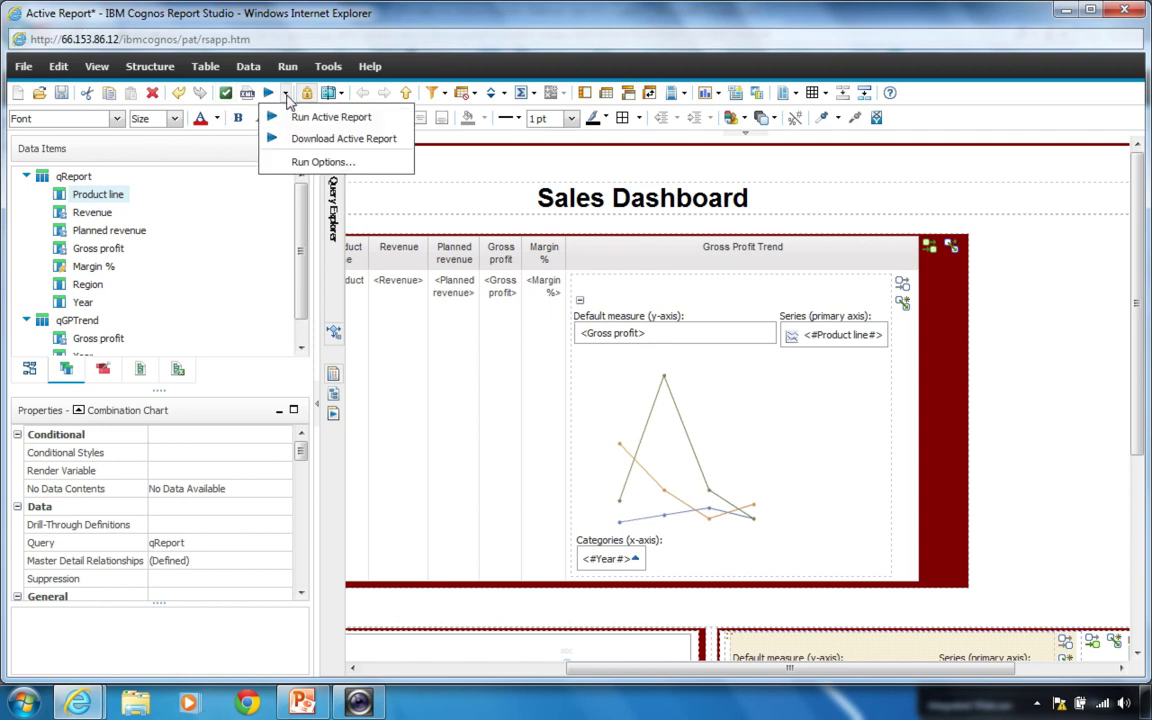
left_click(310, 139)
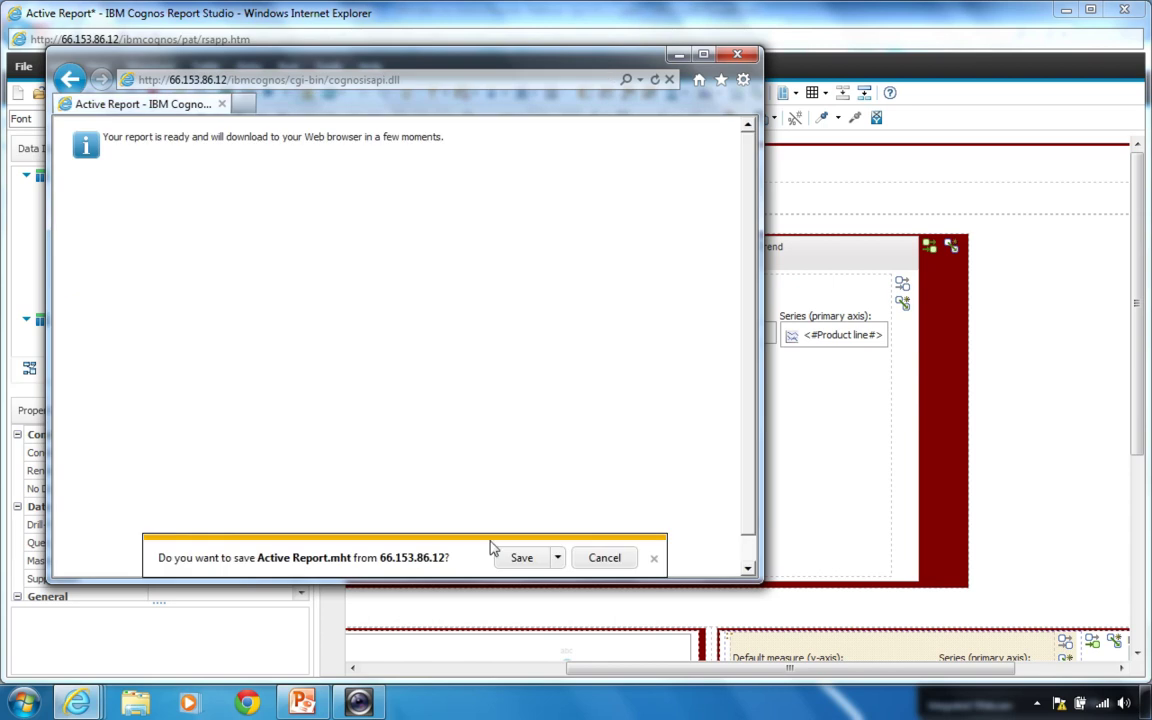
left_click(557, 558)
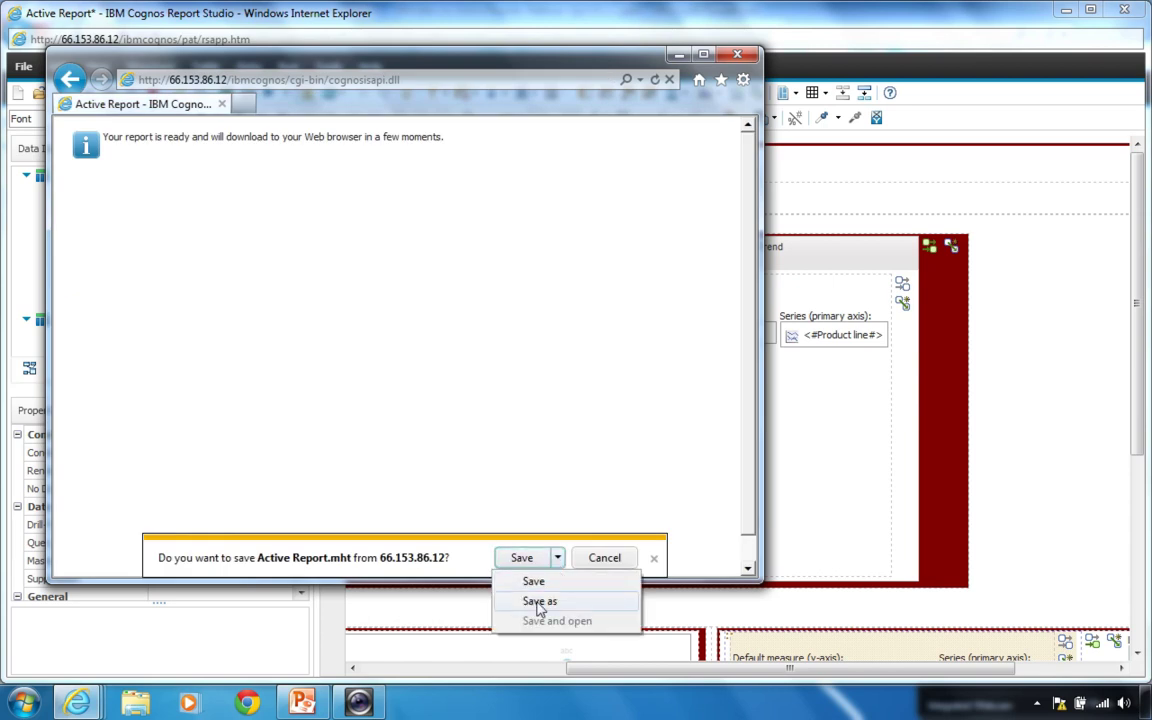
left_click(539, 601)
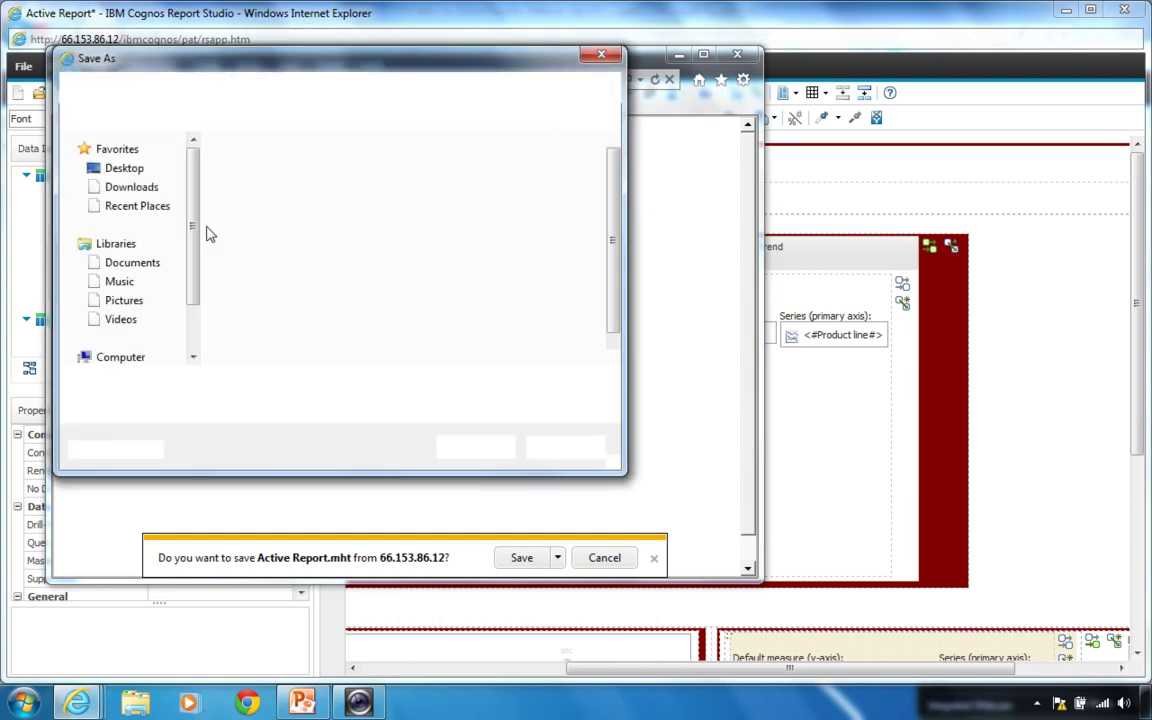
left_click(462, 452)
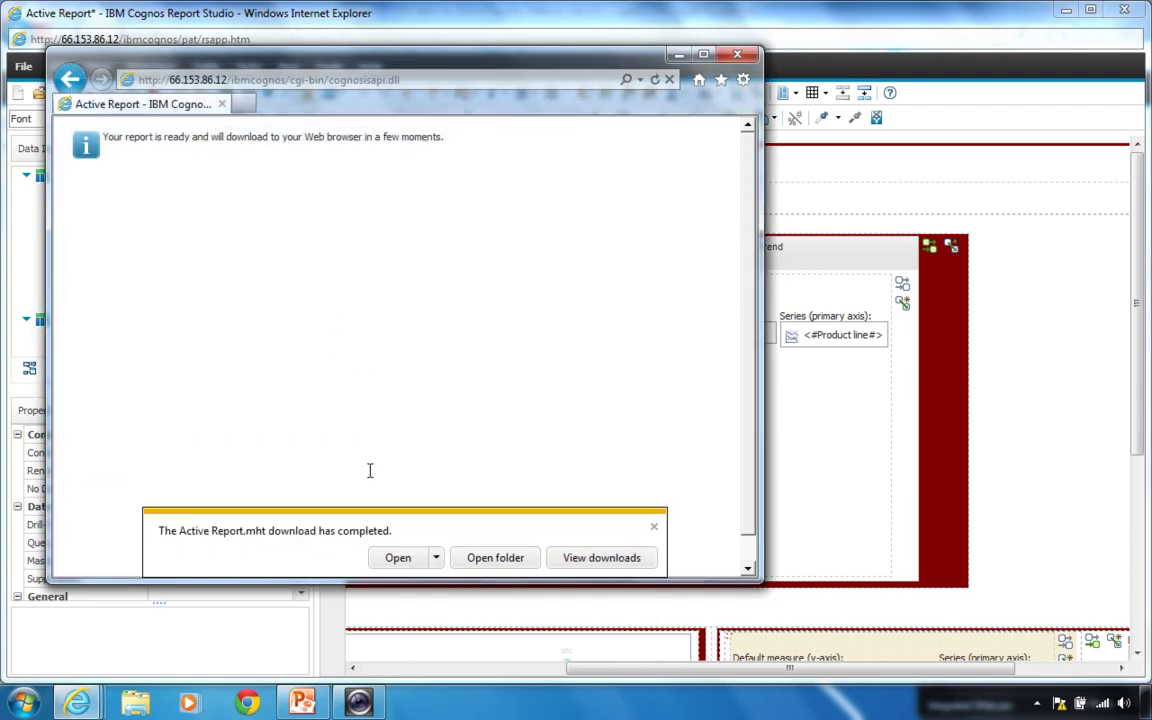
Step: Open the downloaded Active Report.mht in a maximized window and inspect the column chart for the selected product line
left_click(400, 557)
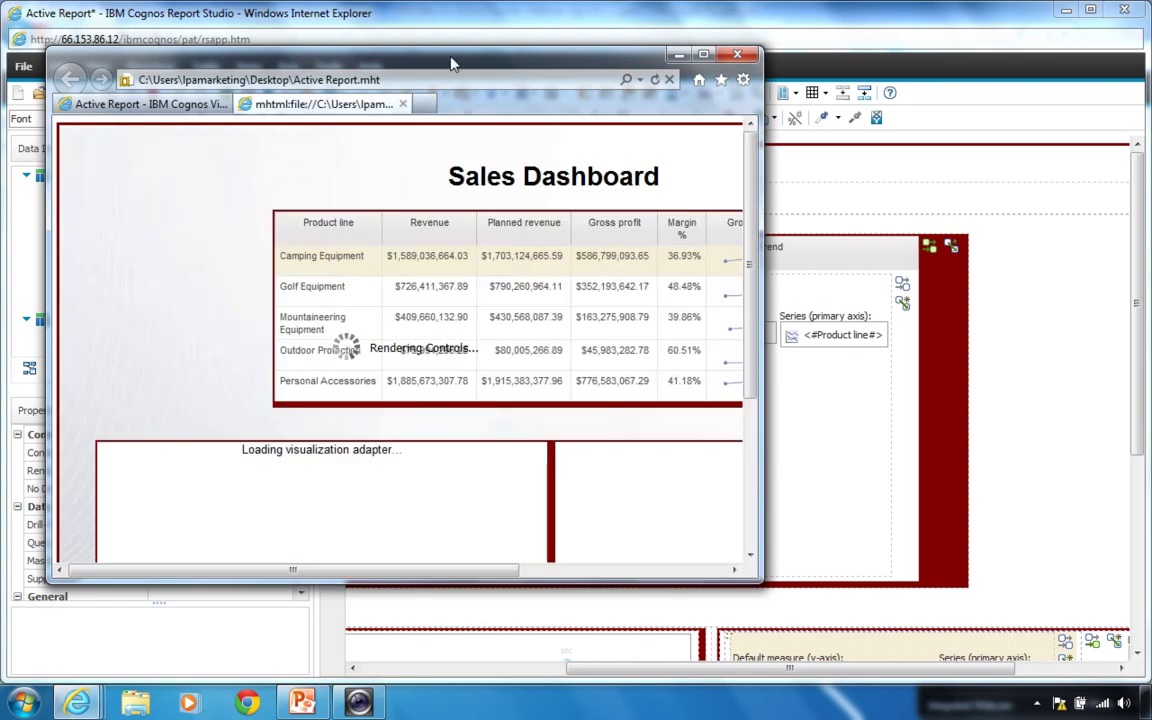
double_click(450, 64)
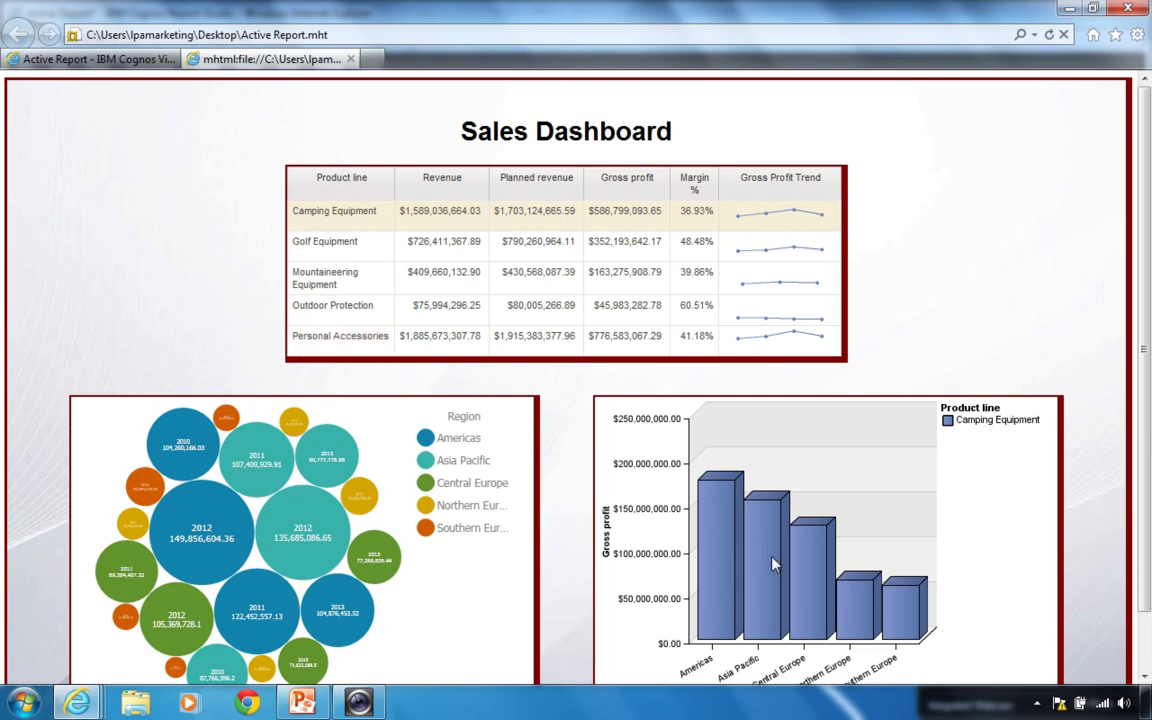
mouse_move(773, 565)
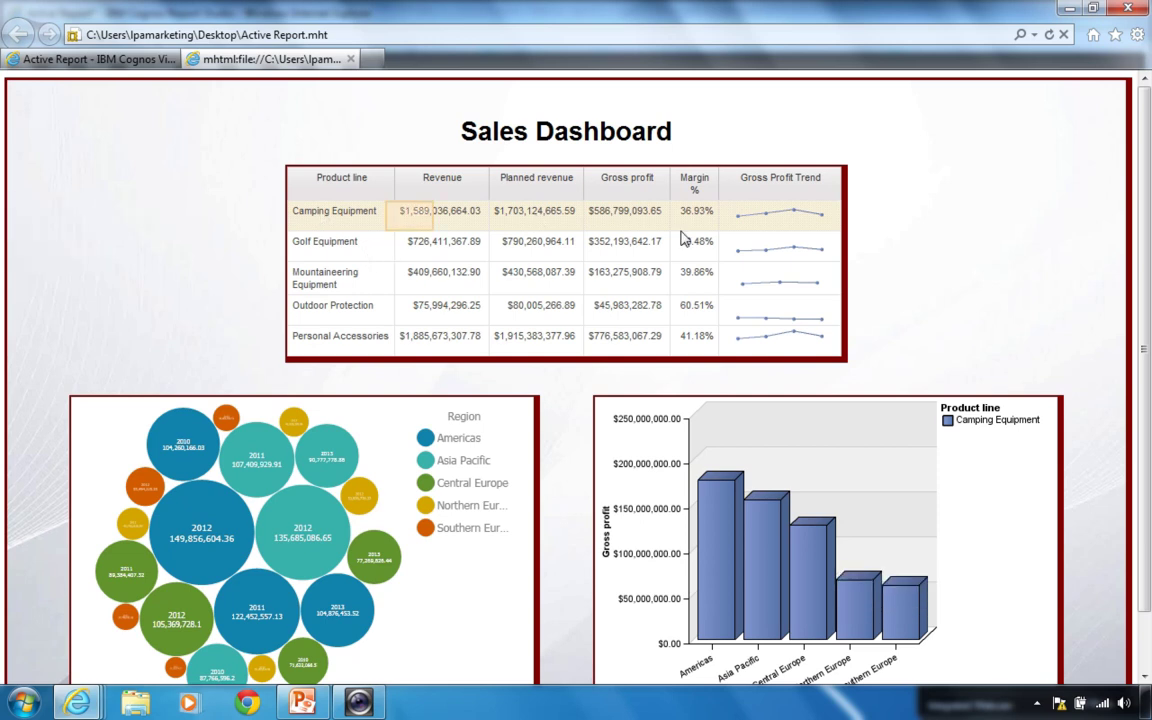
Step: Test the downloaded report by selecting each product line in the sales list and comparing the bubble visualization with the column chart
mouse_move(283, 505)
mouse_move(276, 540)
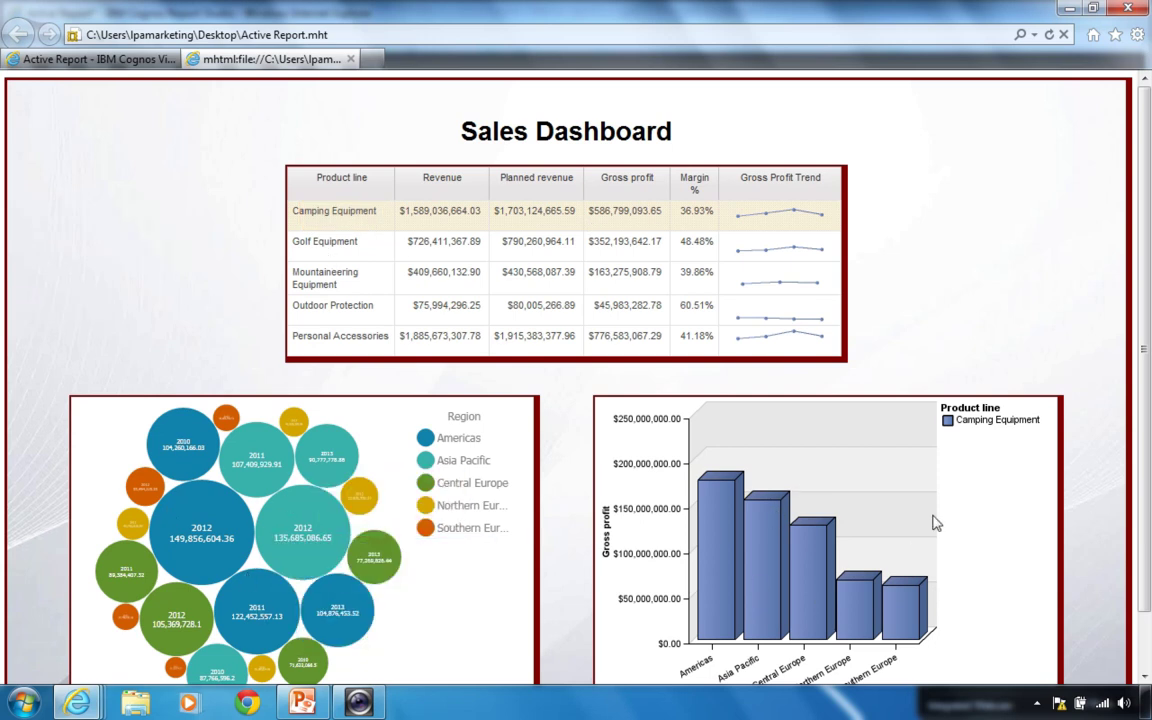
left_click(366, 243)
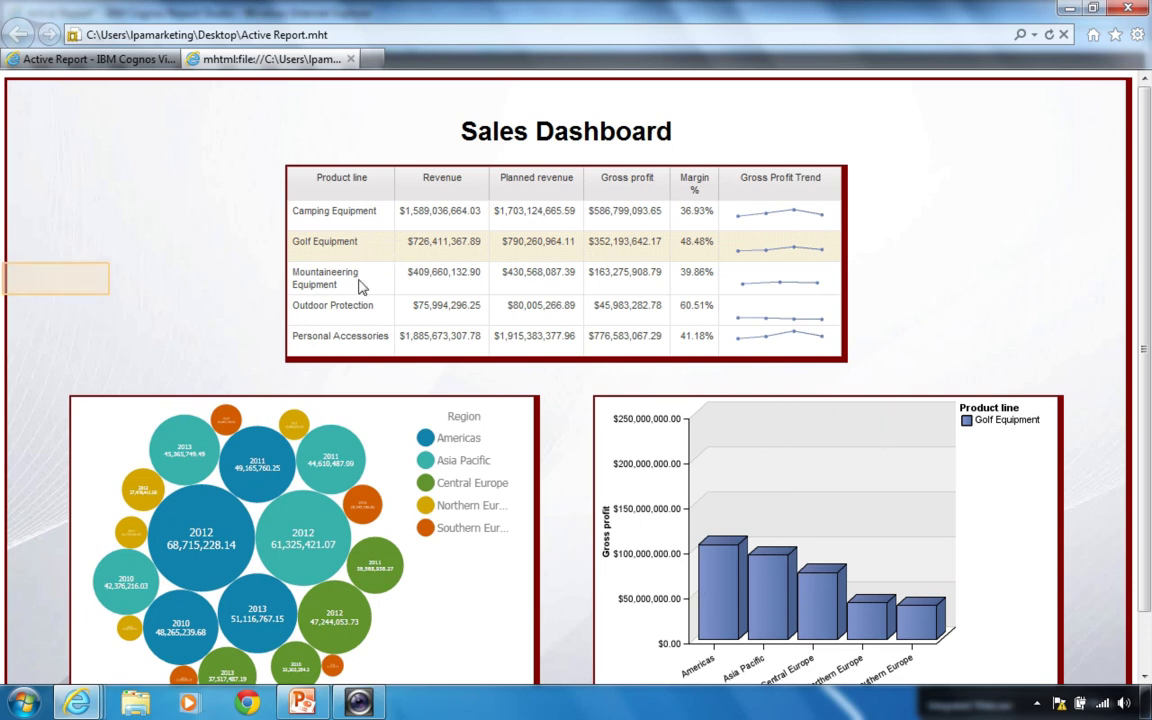
left_click(362, 287)
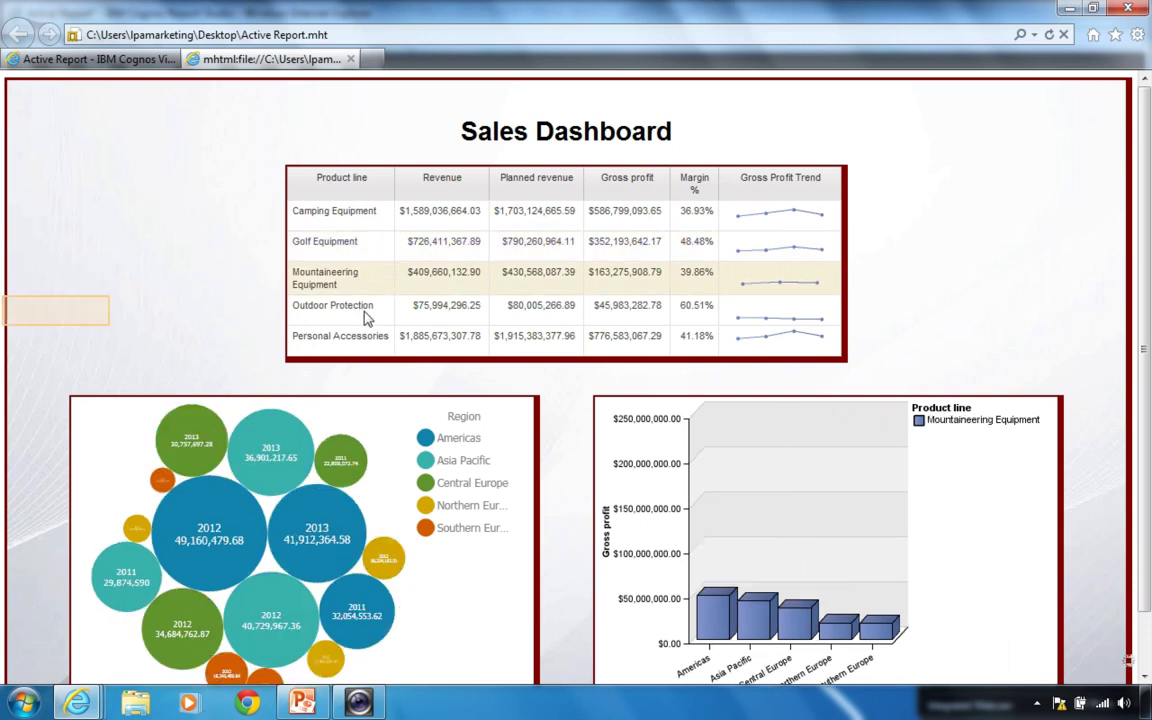
left_click(365, 315)
left_click(368, 347)
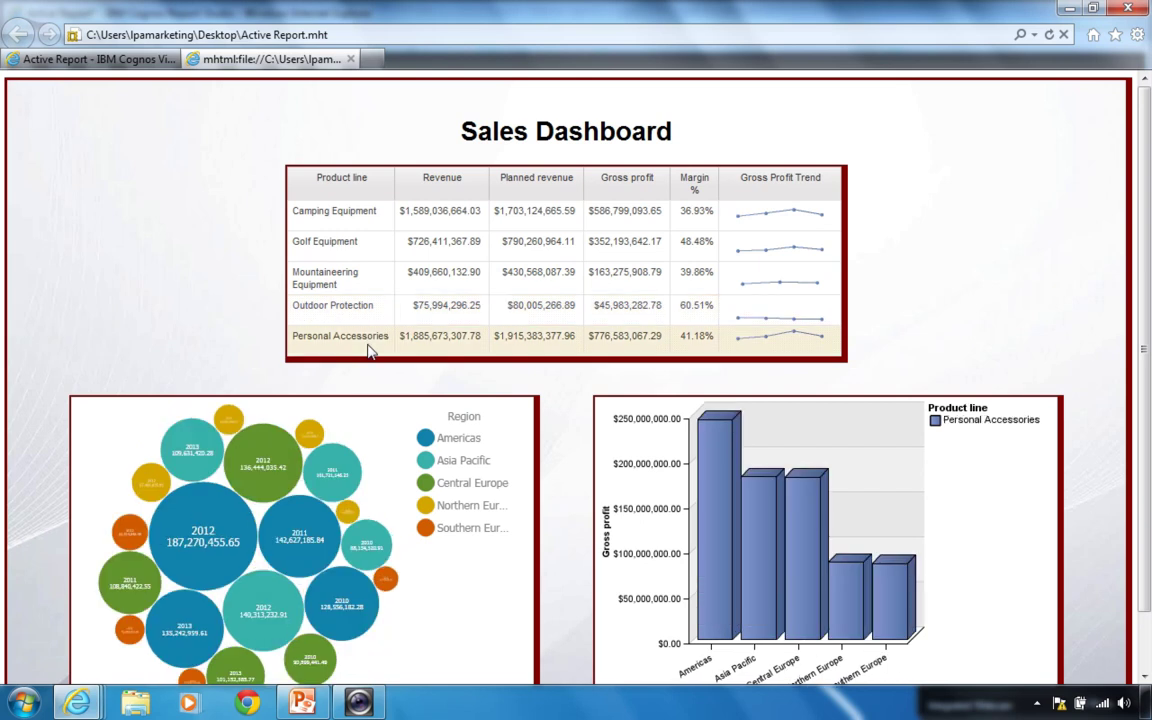
left_click(365, 314)
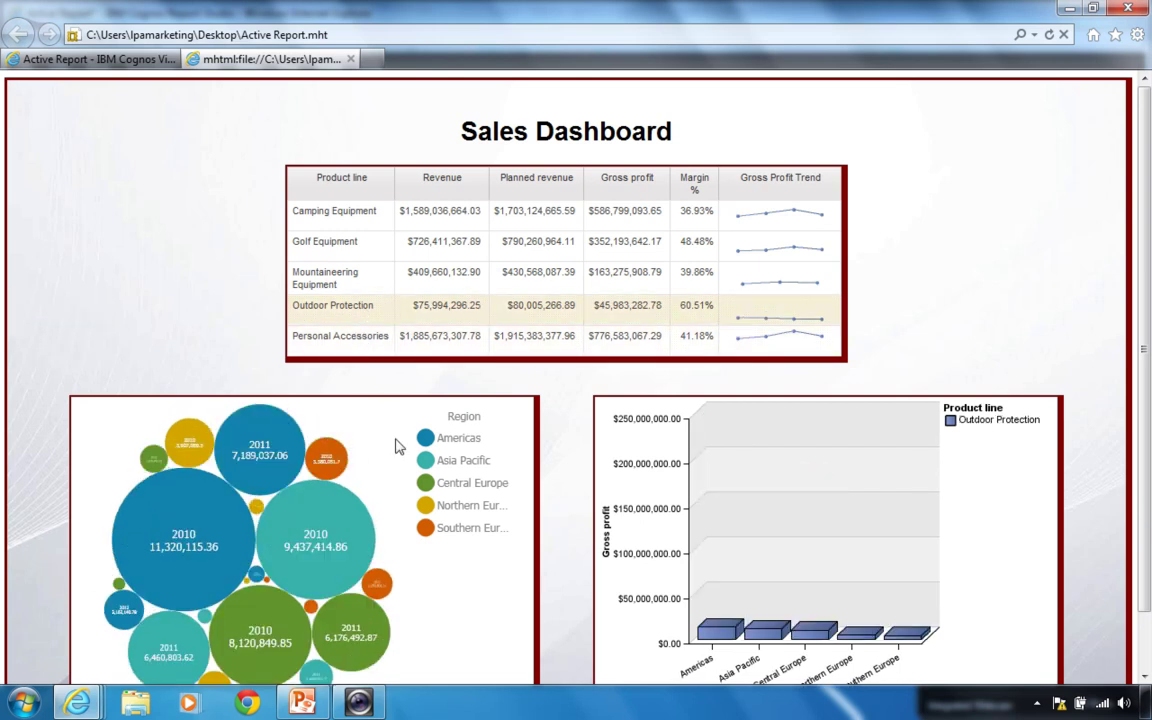
left_click(375, 283)
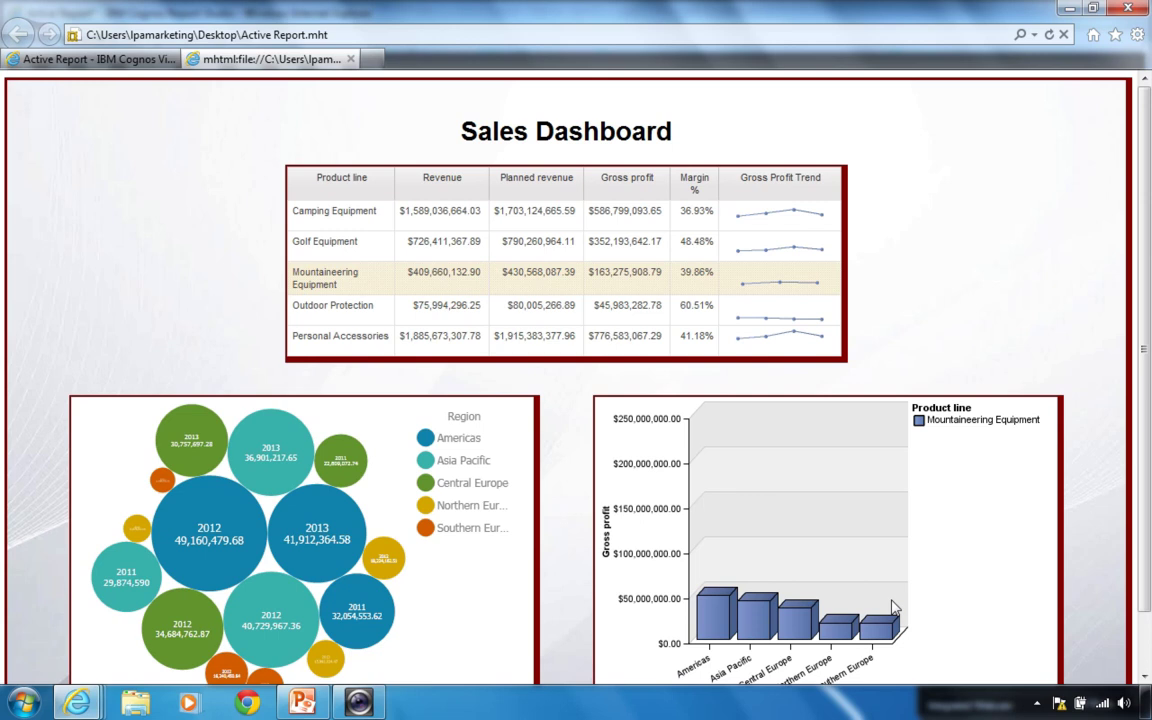
left_click(331, 316)
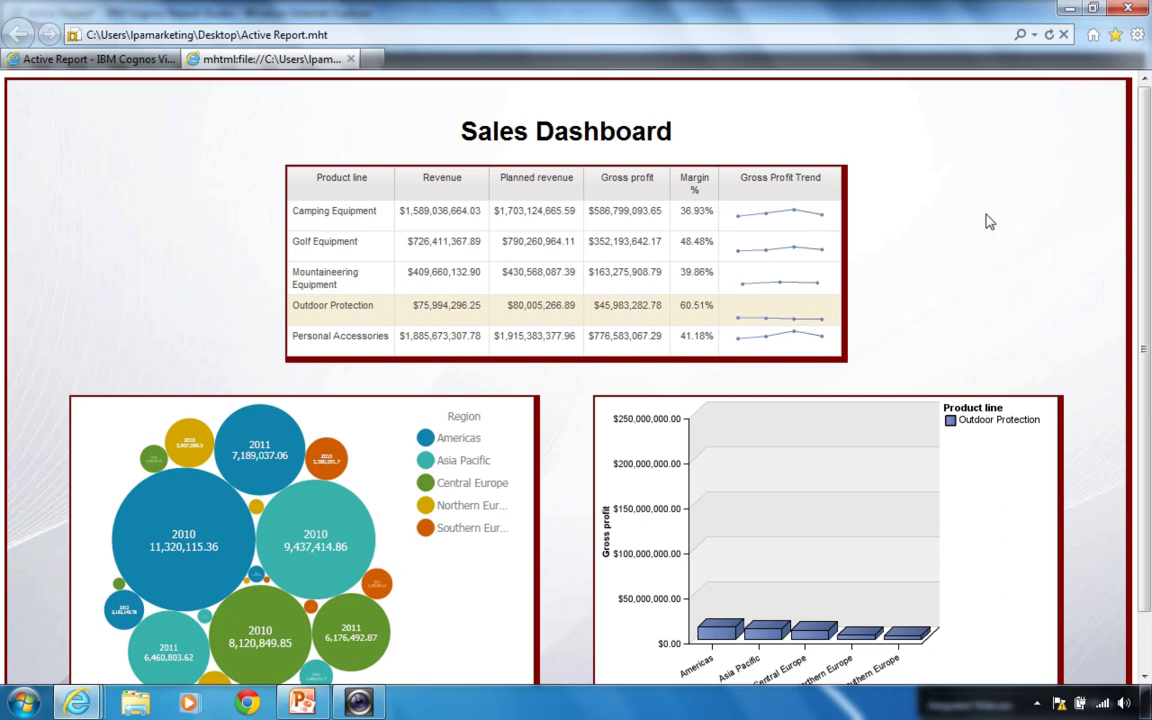
Step: Close only the browser tab holding the downloaded report and return to the Sales Dashboard layout in Report Studio
left_click(1129, 9)
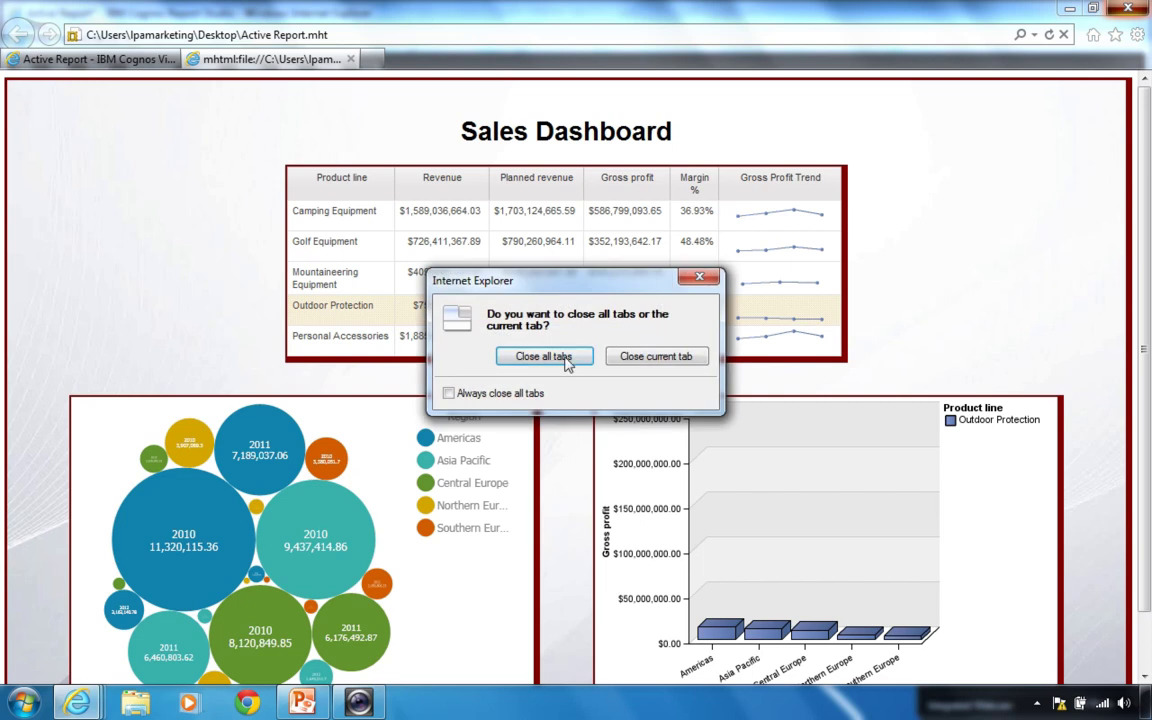
left_click(650, 357)
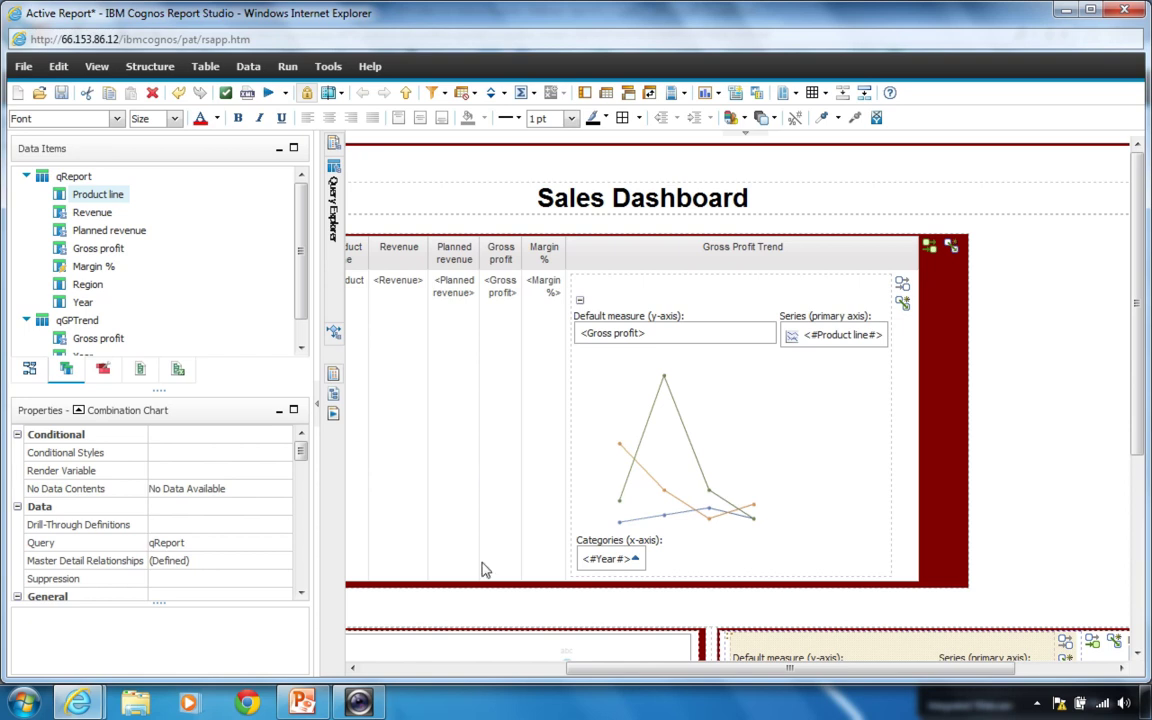
left_click_drag(542, 668, 391, 673)
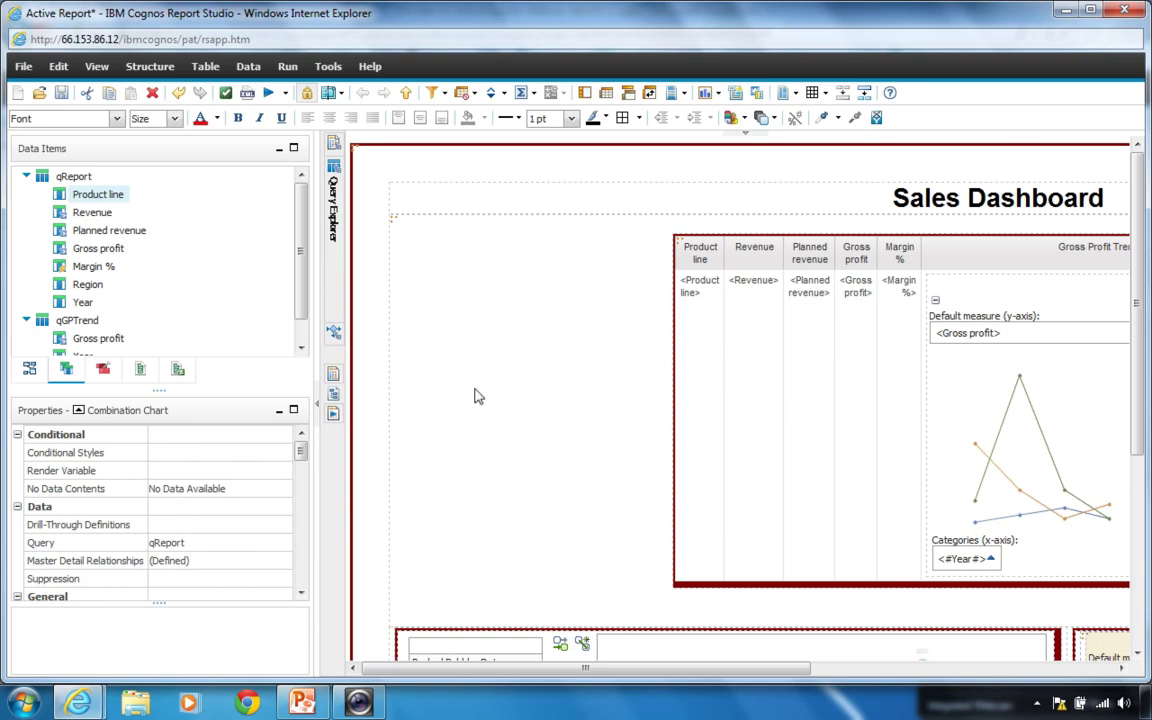
Step: Show the report in page preview, dismiss the Windows color scheme prompt, and select individual list cells, the bubble visualization and the column chart
mouse_move(335, 422)
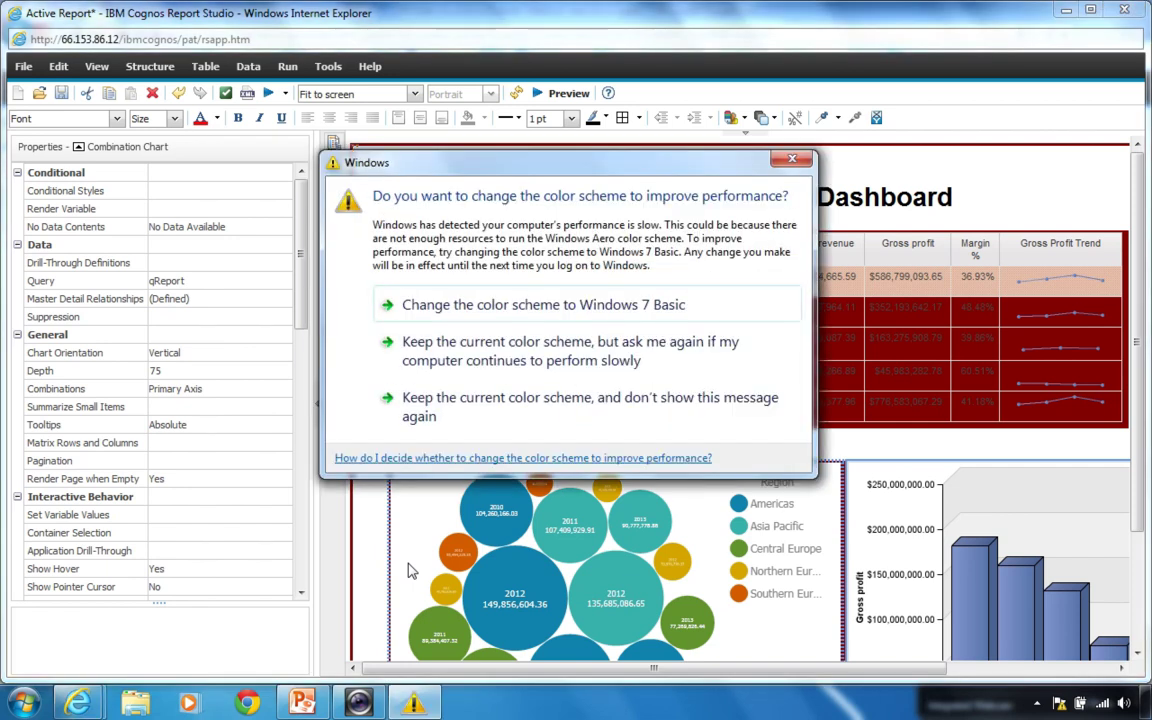
key("Escape")
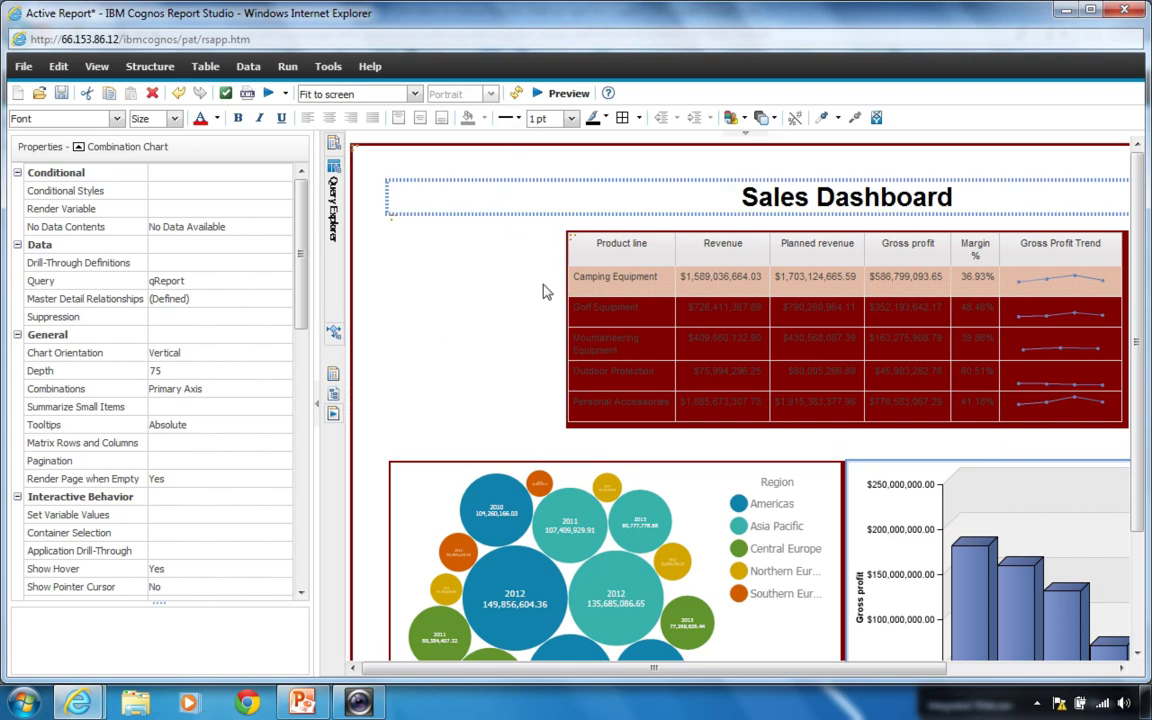
left_click(600, 350)
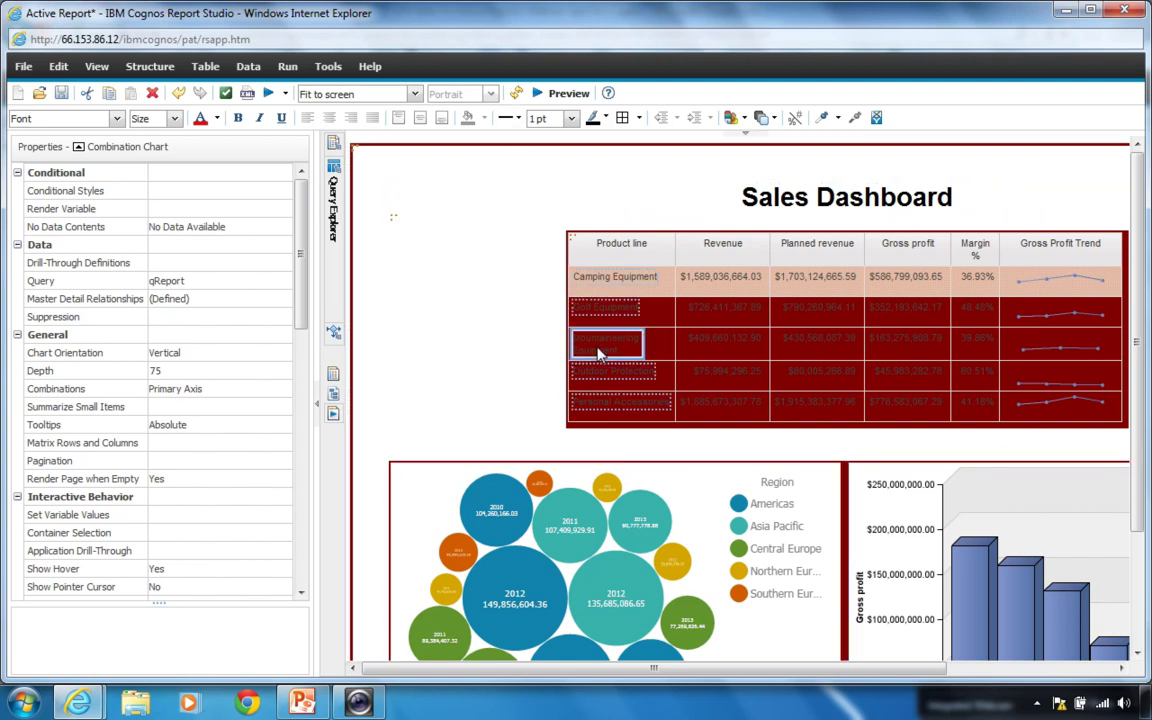
left_click(673, 517)
left_click(1090, 570)
left_click(647, 335)
left_click(765, 388)
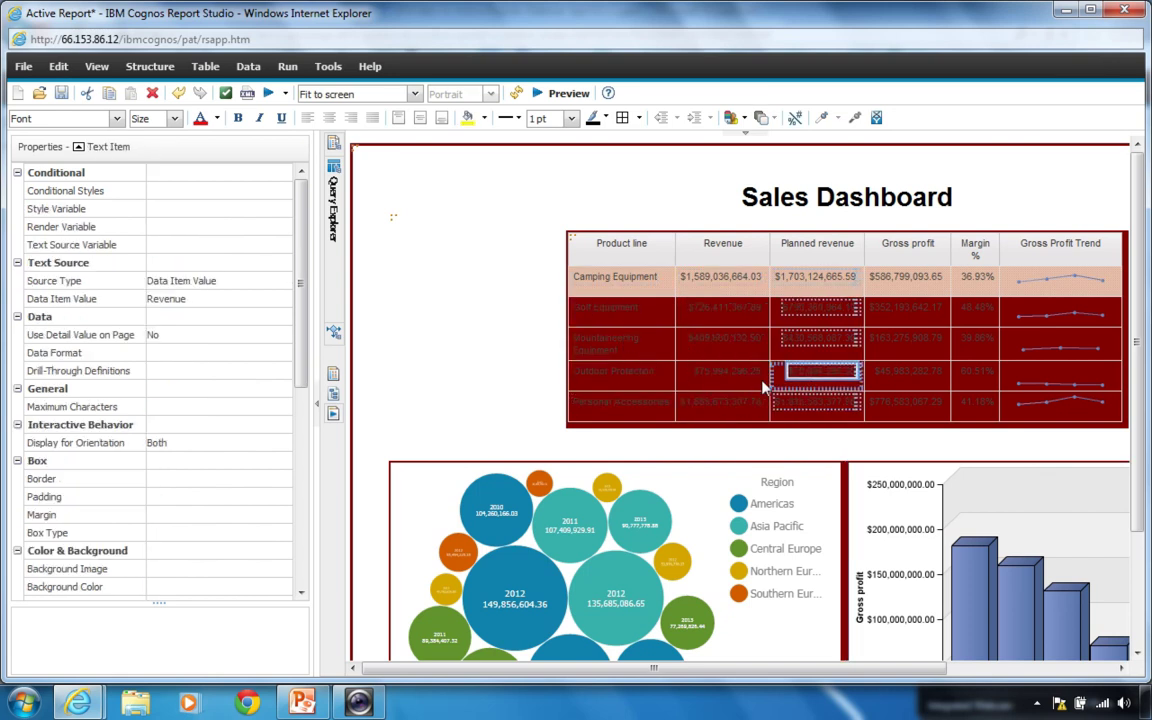
left_click(730, 380)
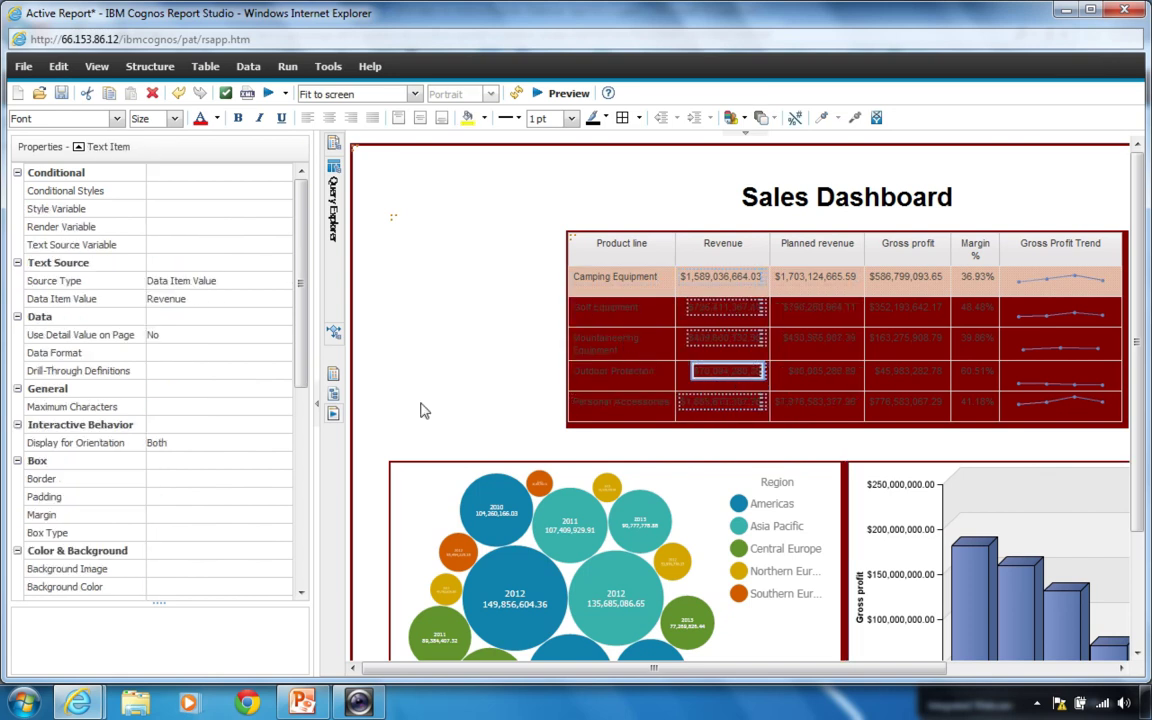
Step: Switch page preview from edit mode to preview mode and test the dashboard with Golf Equipment, Mountaineering Equipment and Outdoor Protection
left_click(558, 94)
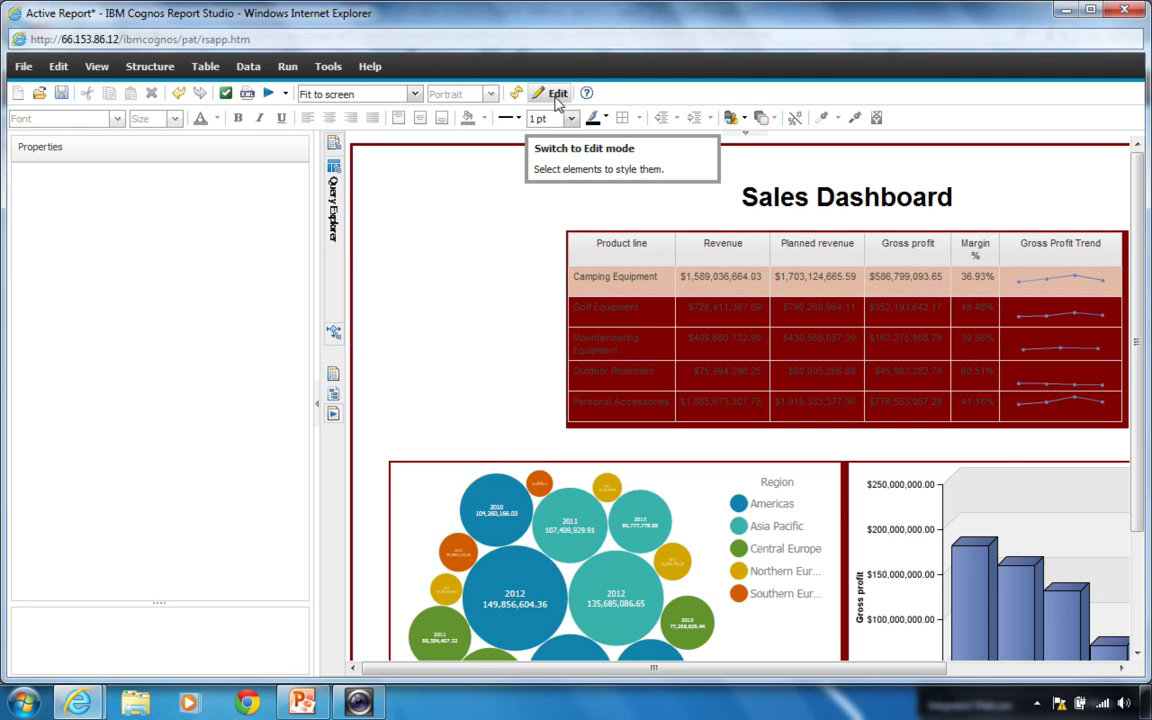
left_click(640, 308)
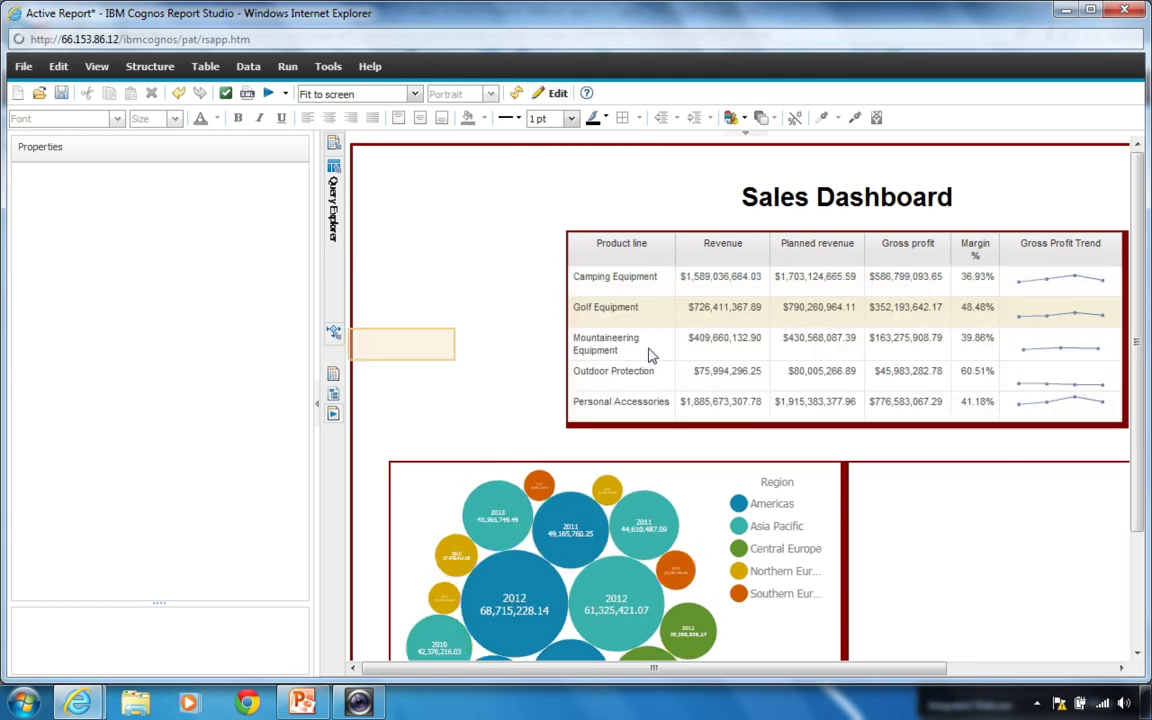
left_click(648, 354)
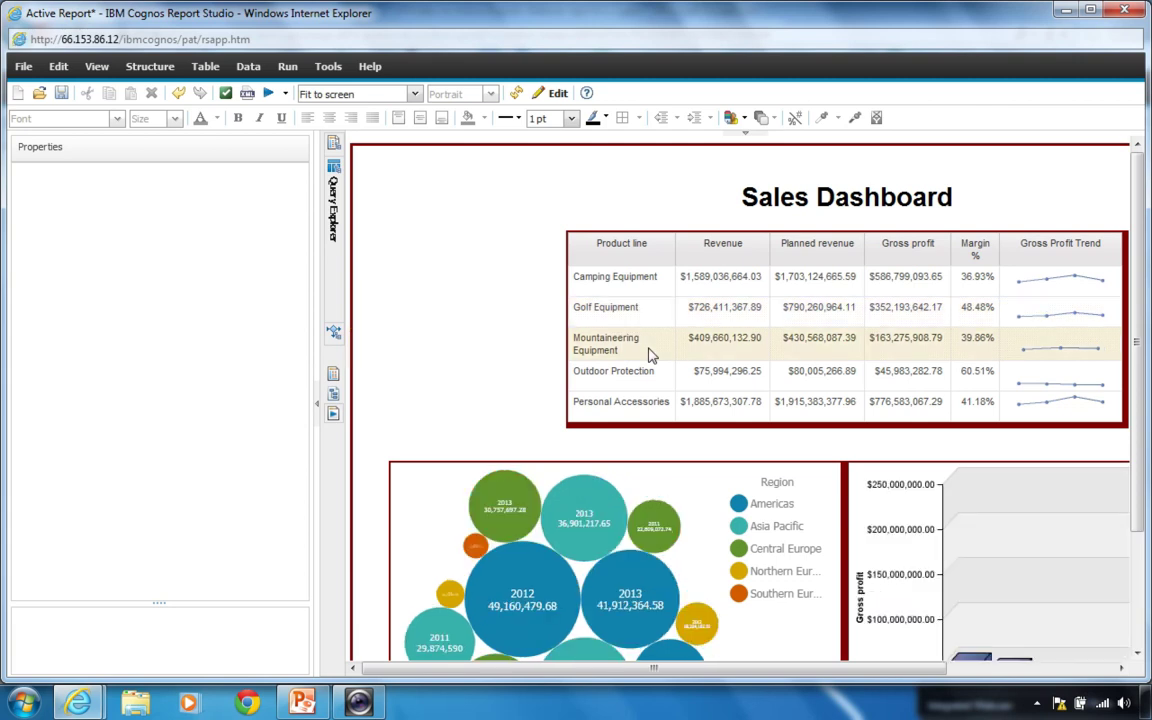
left_click(668, 381)
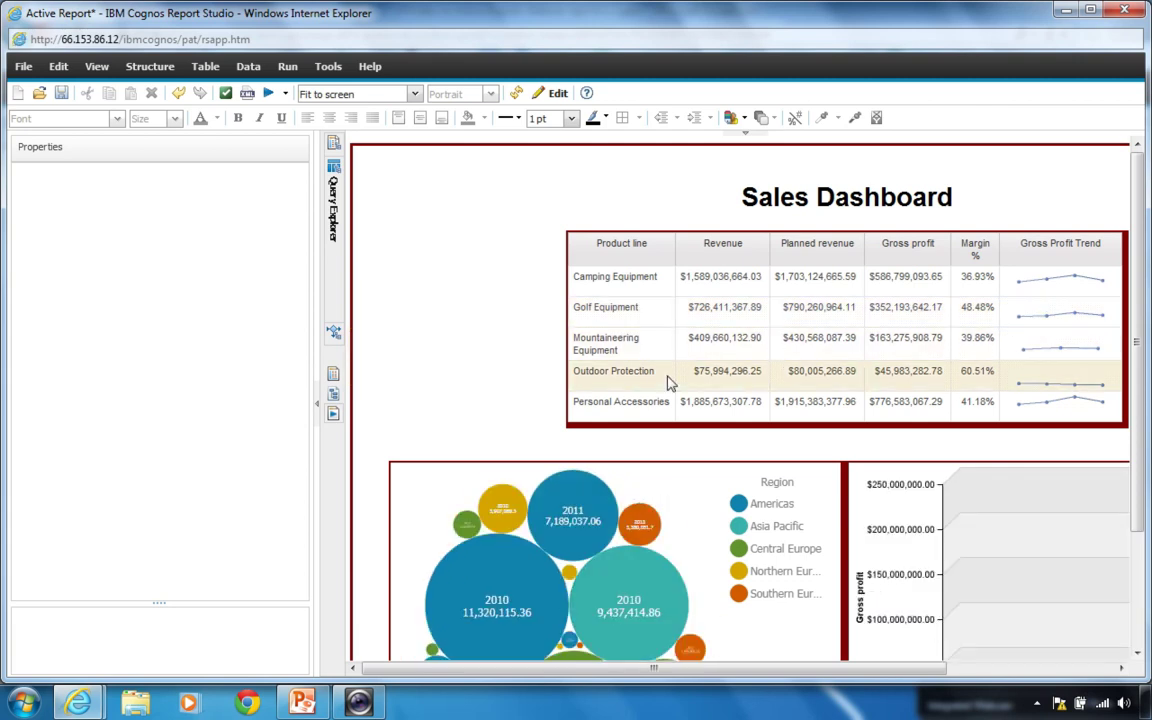
left_click(650, 352)
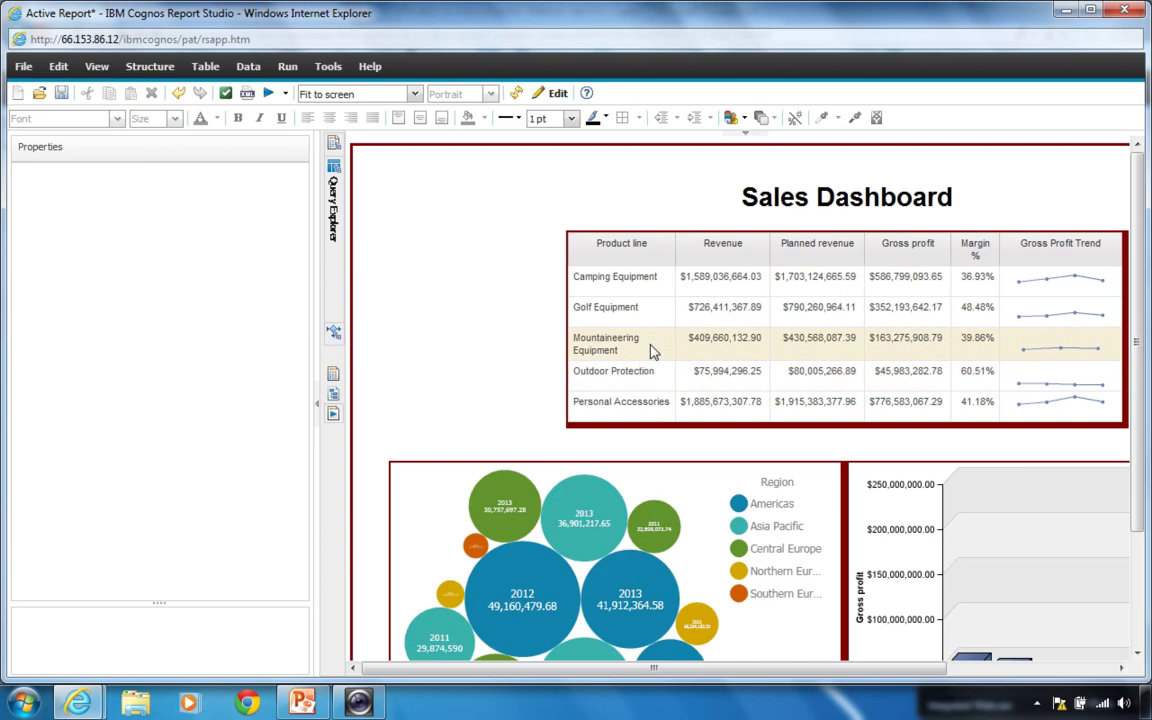
left_click(659, 314)
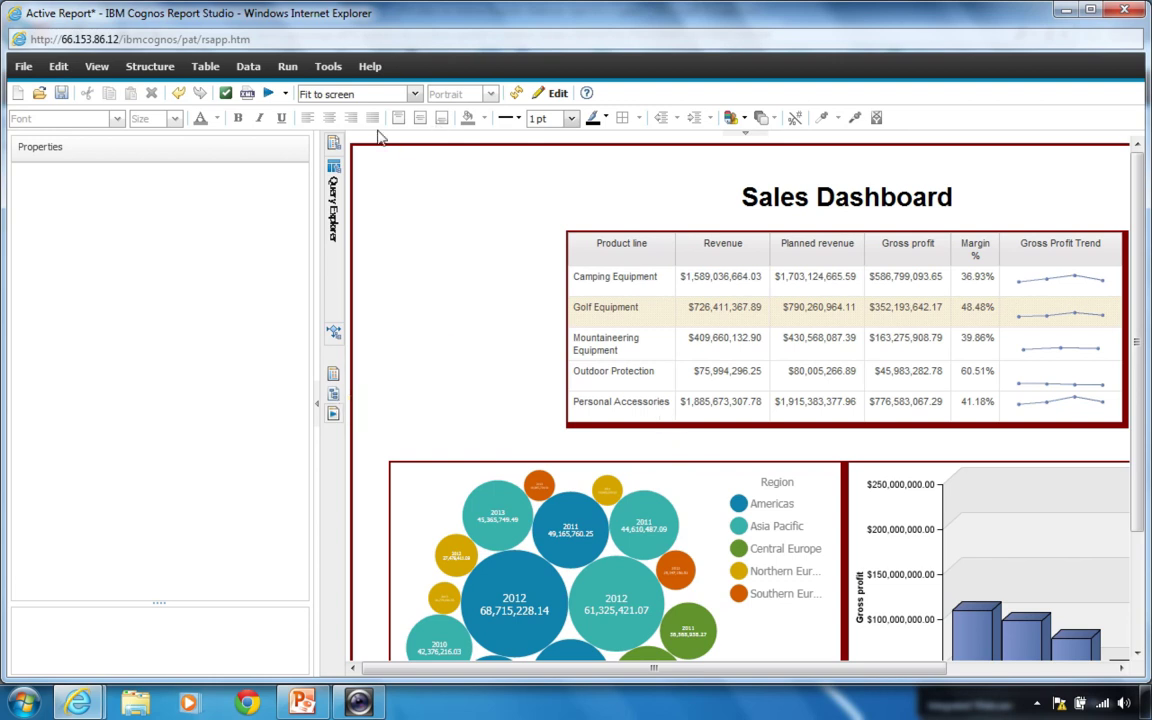
Step: Preview the dashboard at the Cognos Mobile iPad size and examine how the list, bubbles and column chart fit the screen
left_click(305, 94)
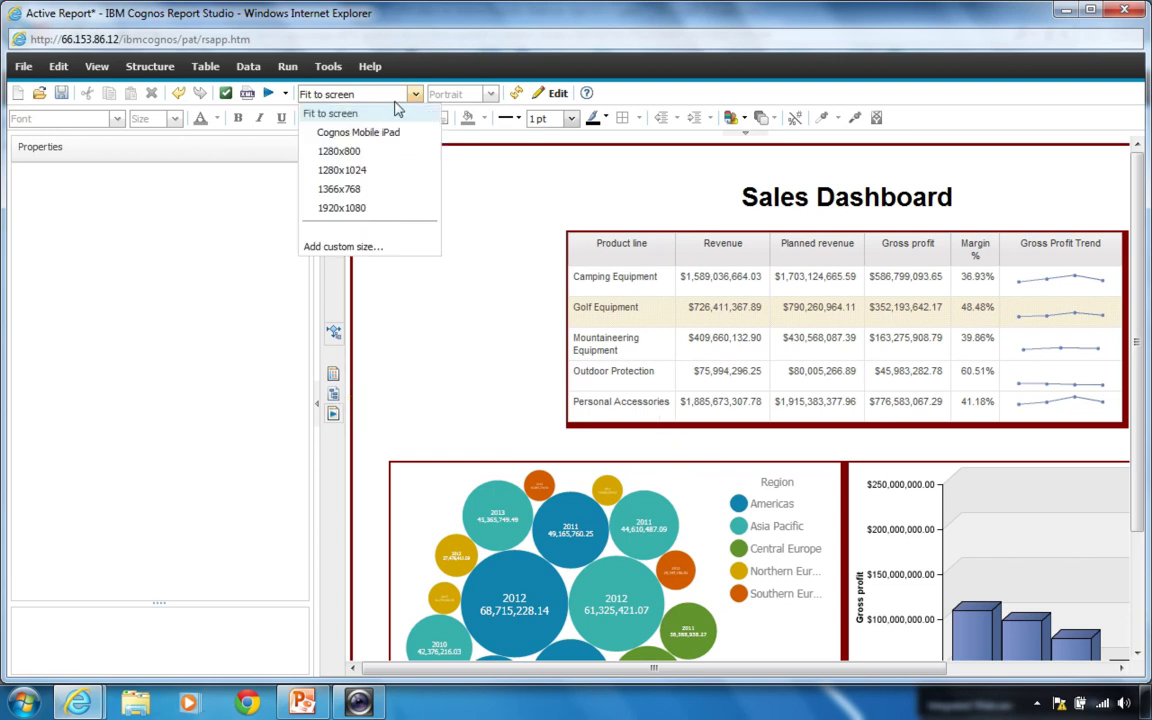
left_click(355, 134)
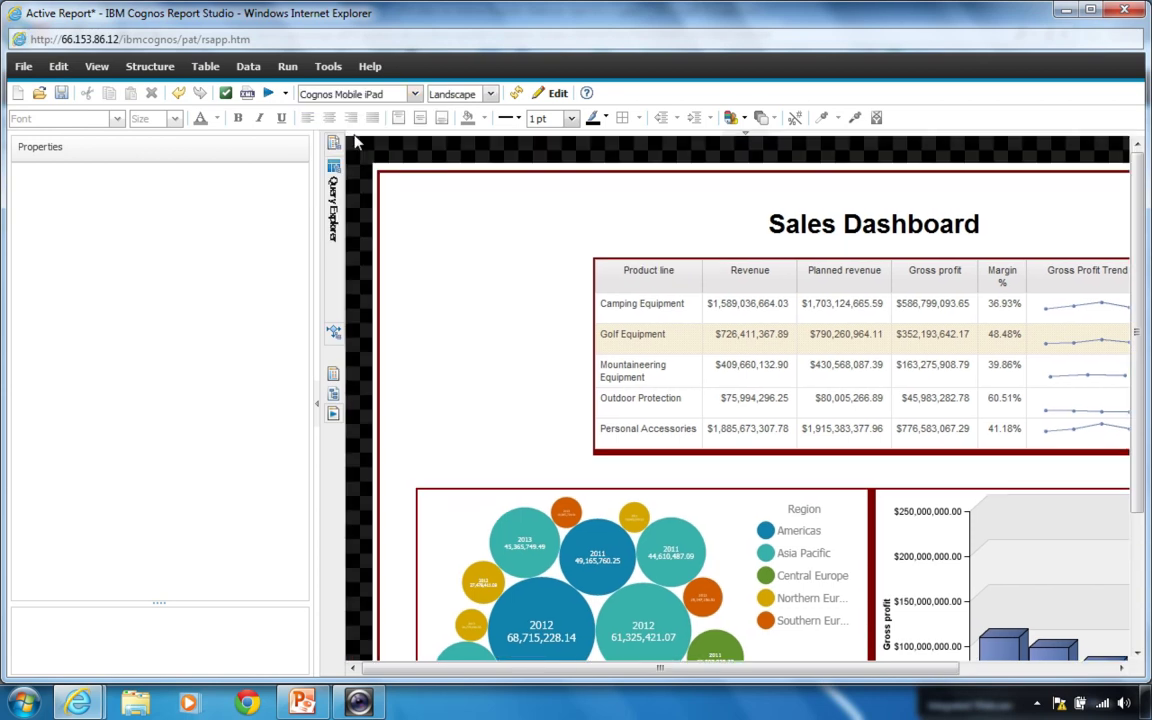
left_click_drag(730, 668, 882, 672)
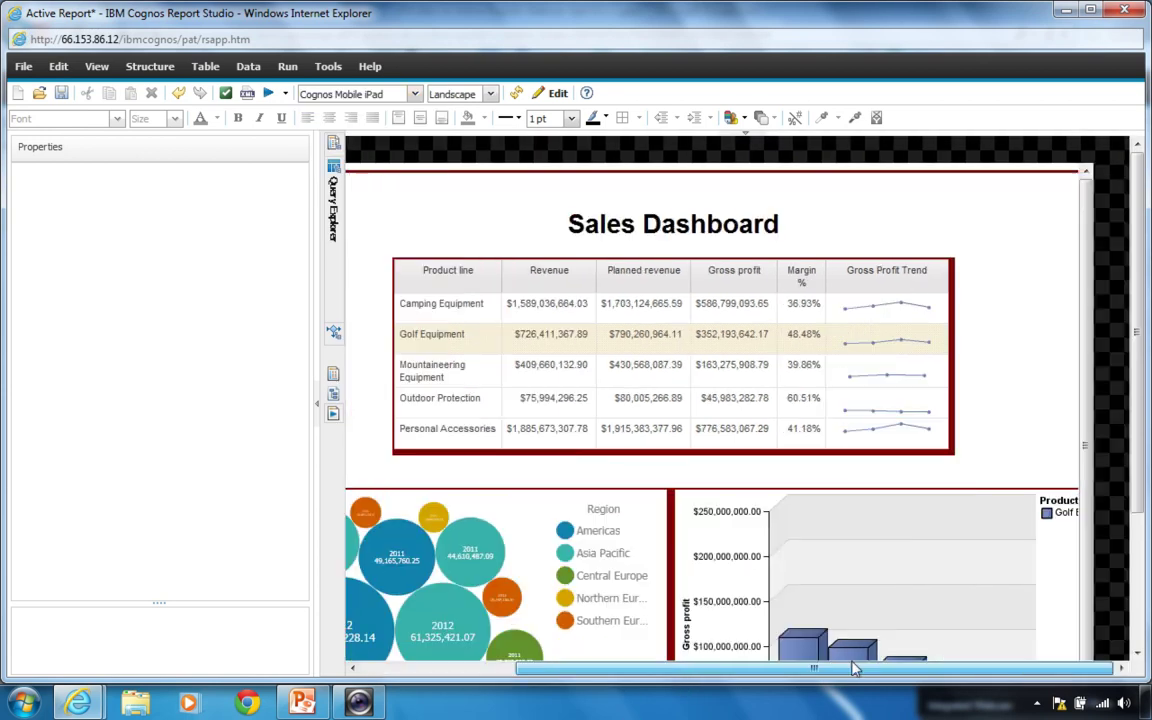
scroll(688, 514, "down", 3)
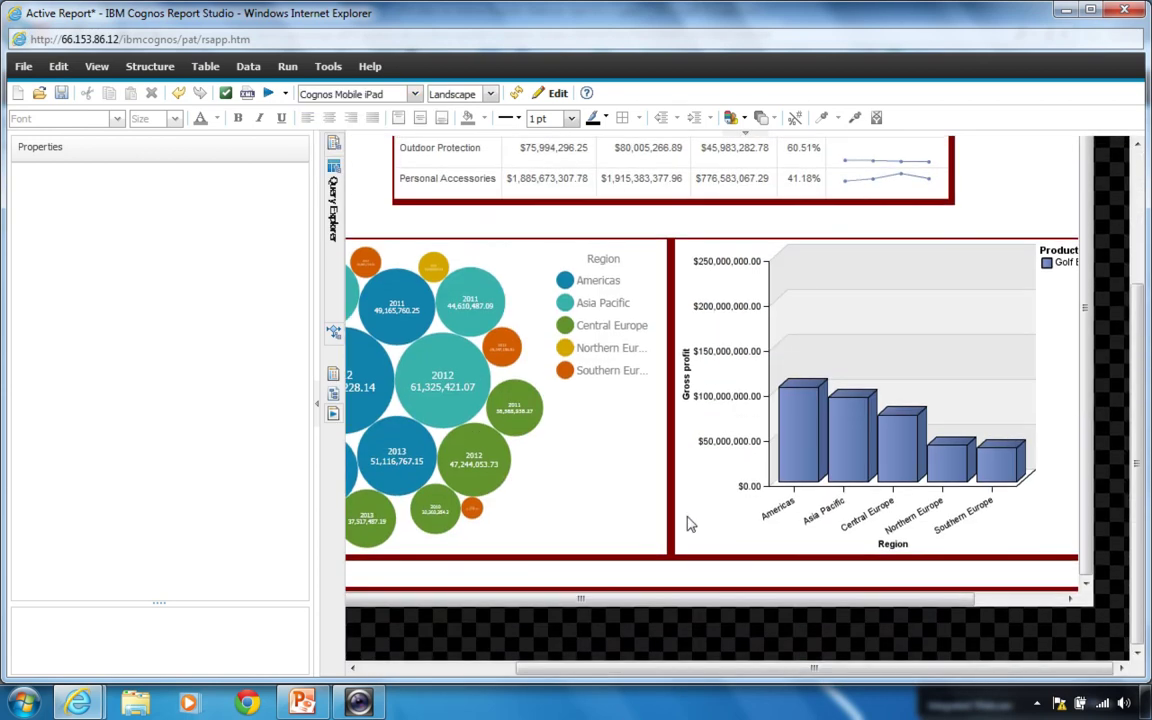
left_click_drag(749, 669, 570, 682)
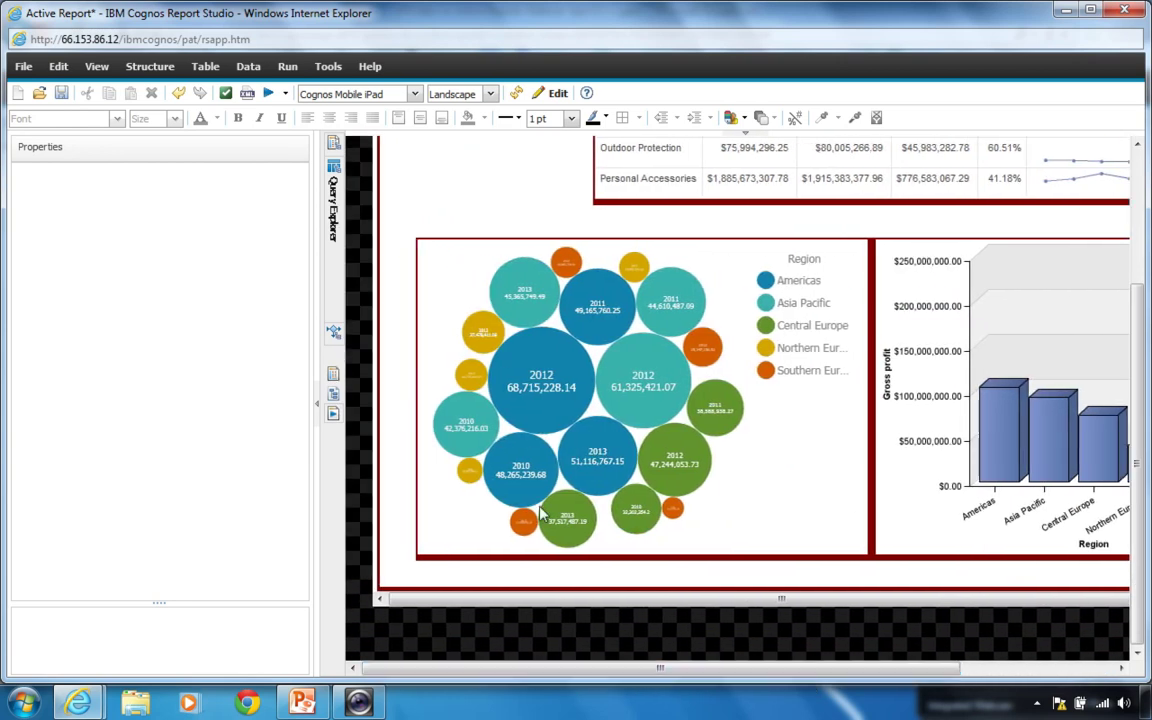
scroll(538, 492, "up", 3)
Step: Try the 1280x1024 preview size, and change the preview size to 1366x768
left_click(414, 93)
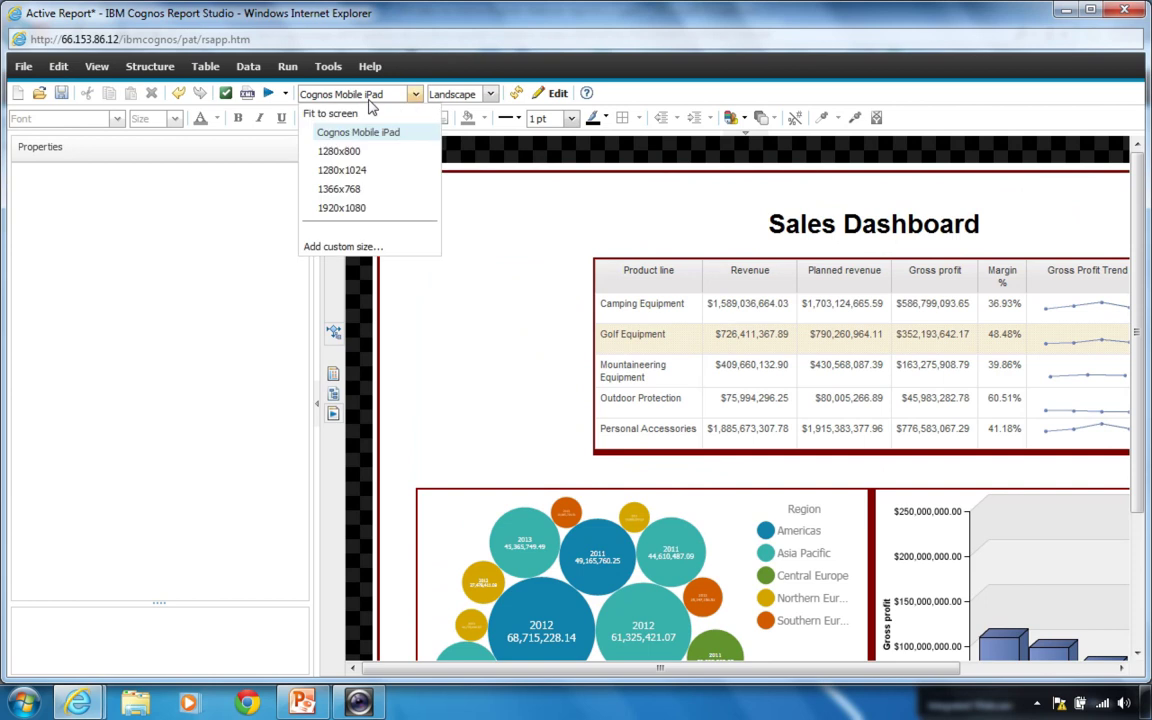
left_click(340, 170)
left_click(333, 205)
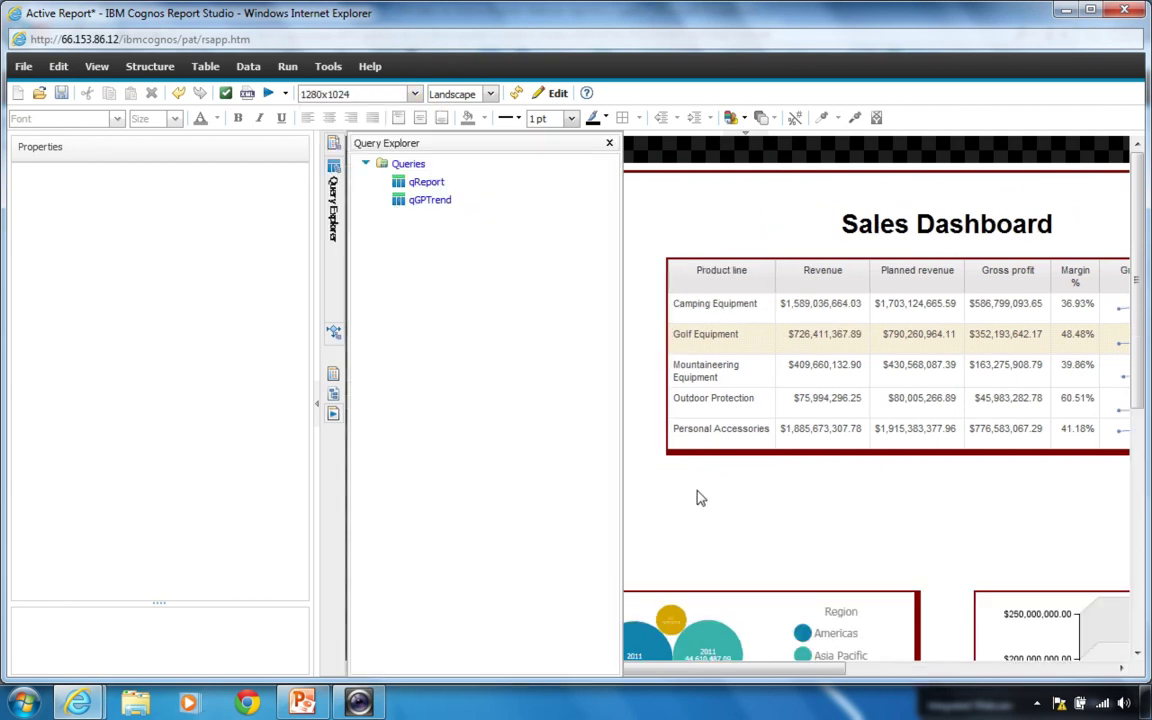
left_click(295, 92)
left_click(339, 189)
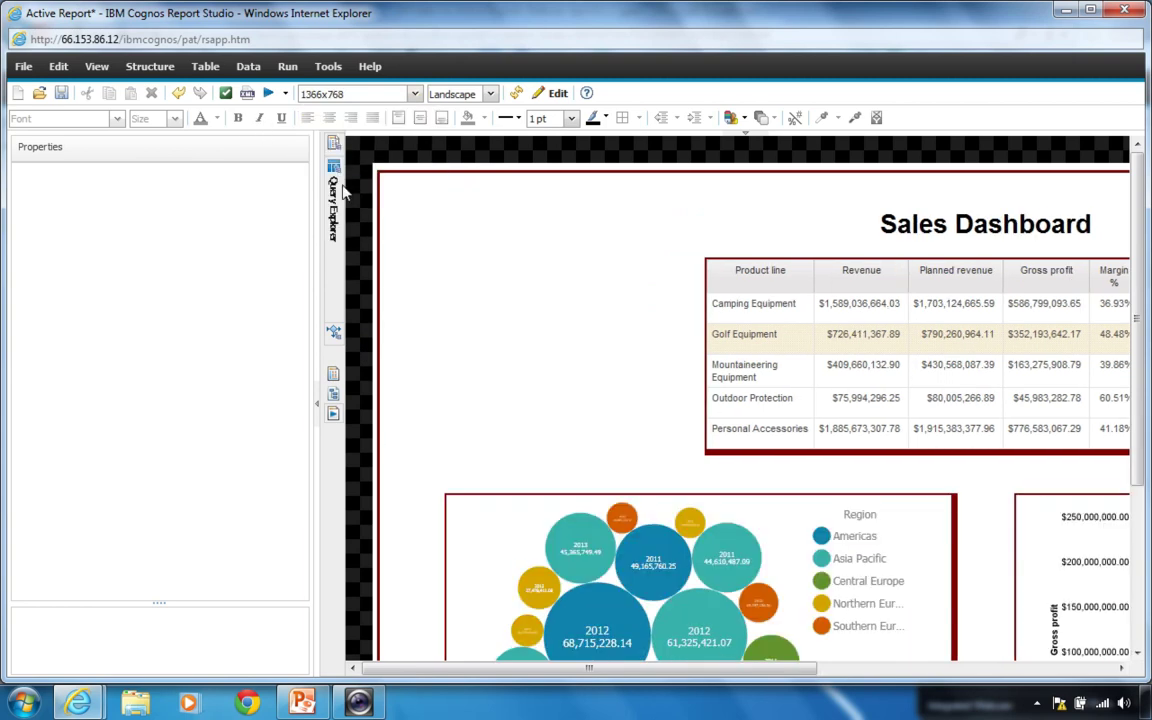
Step: Set the preview orientation to Portrait and examine the dashboard layout from top to bottom
left_click(454, 97)
left_click(458, 98)
left_click(458, 98)
left_click(448, 110)
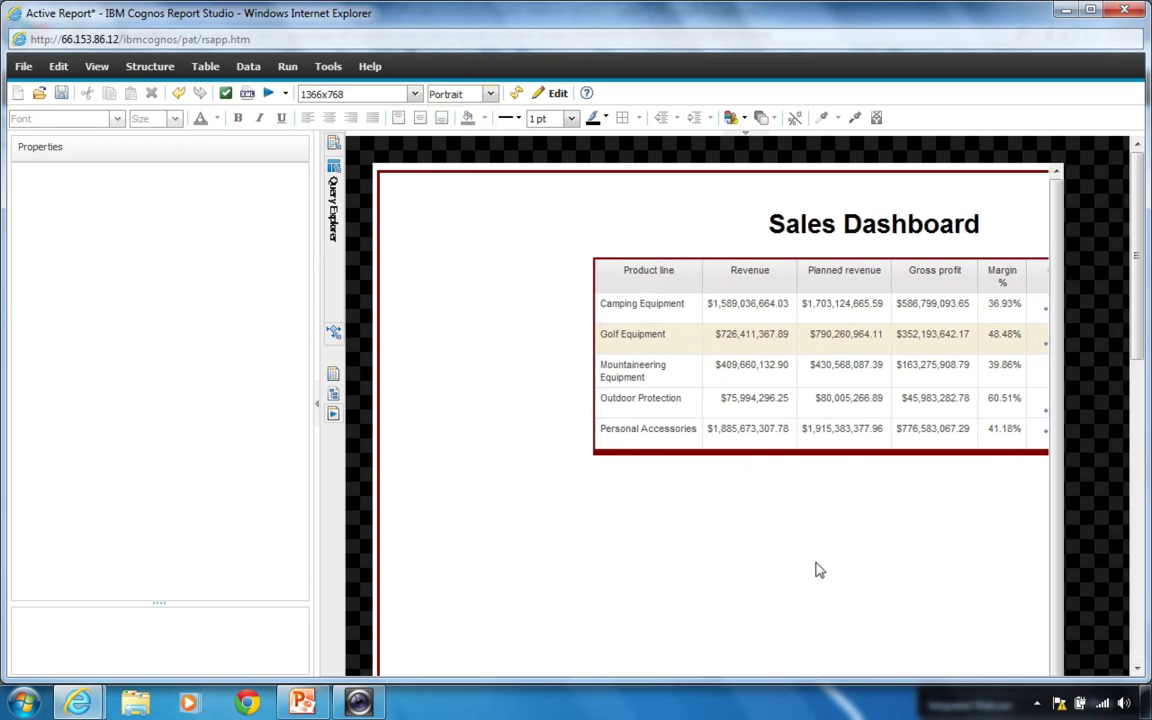
scroll(810, 565, "down", 5)
scroll(798, 562, "down", 3)
scroll(797, 563, "up", 10)
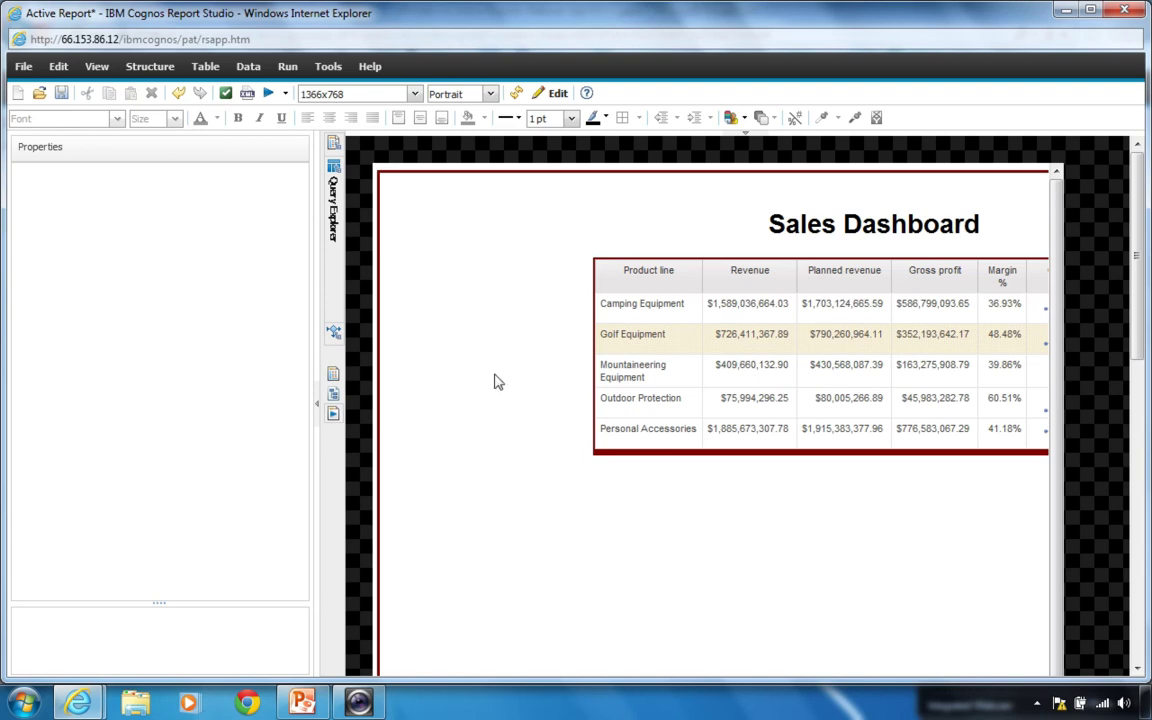
Step: Open the Active Report Properties, review the window title, startup size, maximum query rows and access code settings, and cancel
left_click(334, 418)
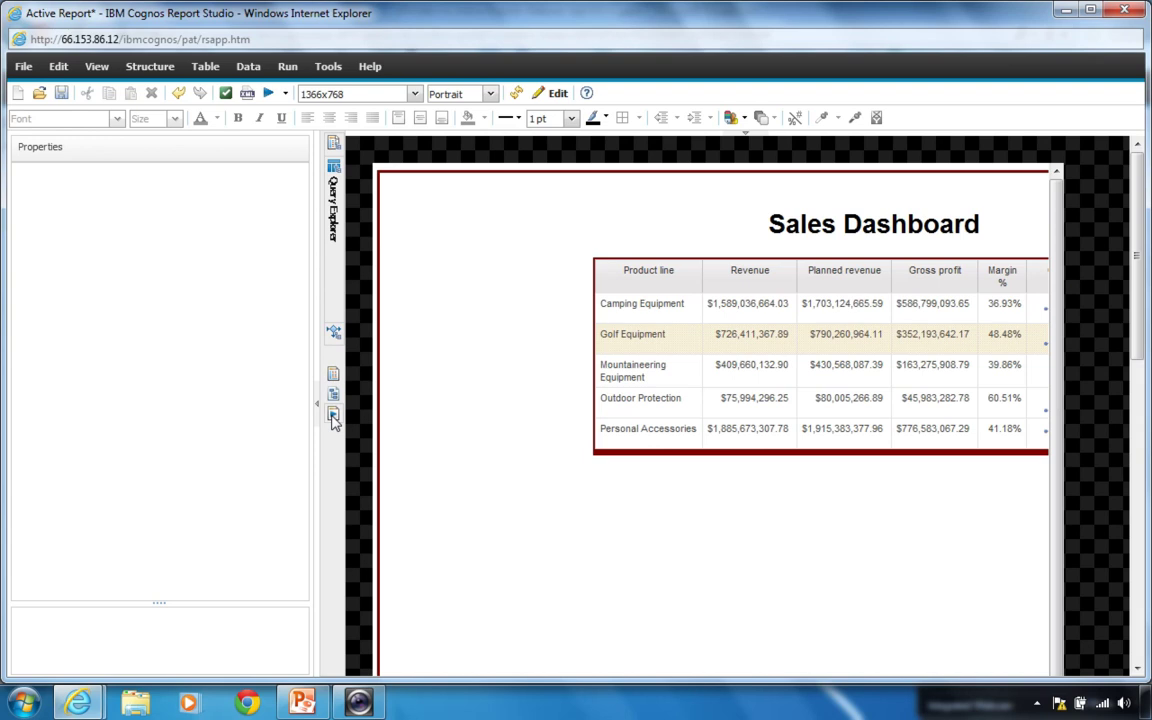
left_click(22, 66)
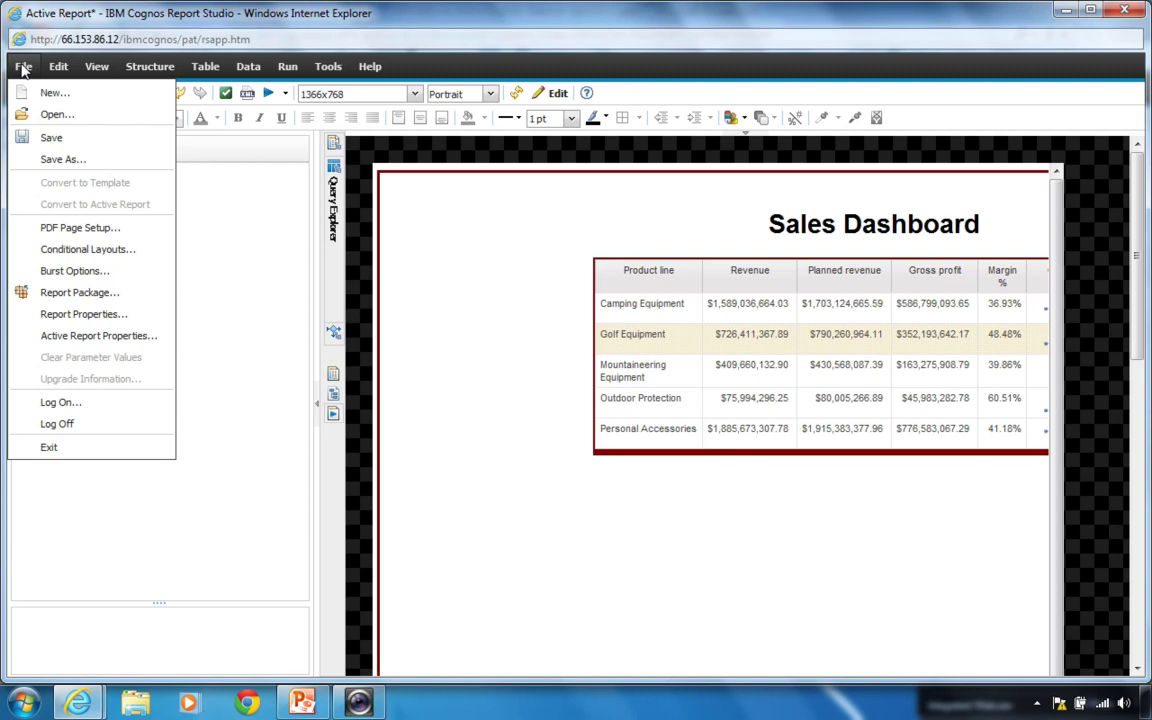
left_click(83, 337)
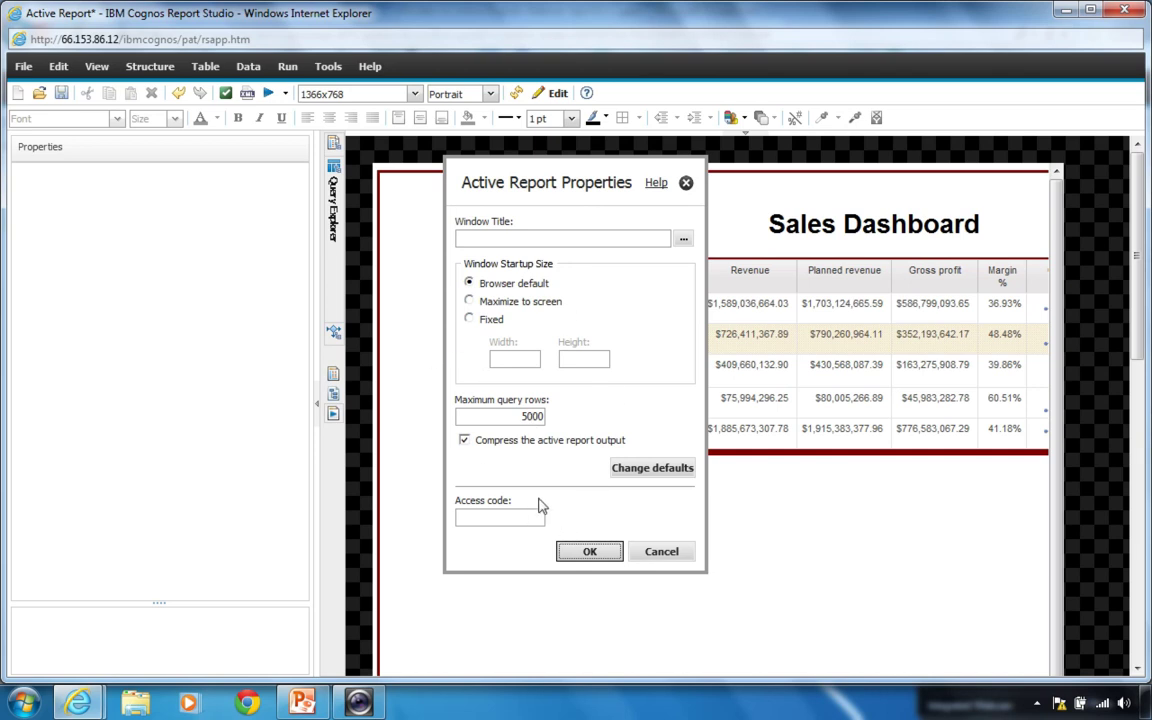
left_click(664, 557)
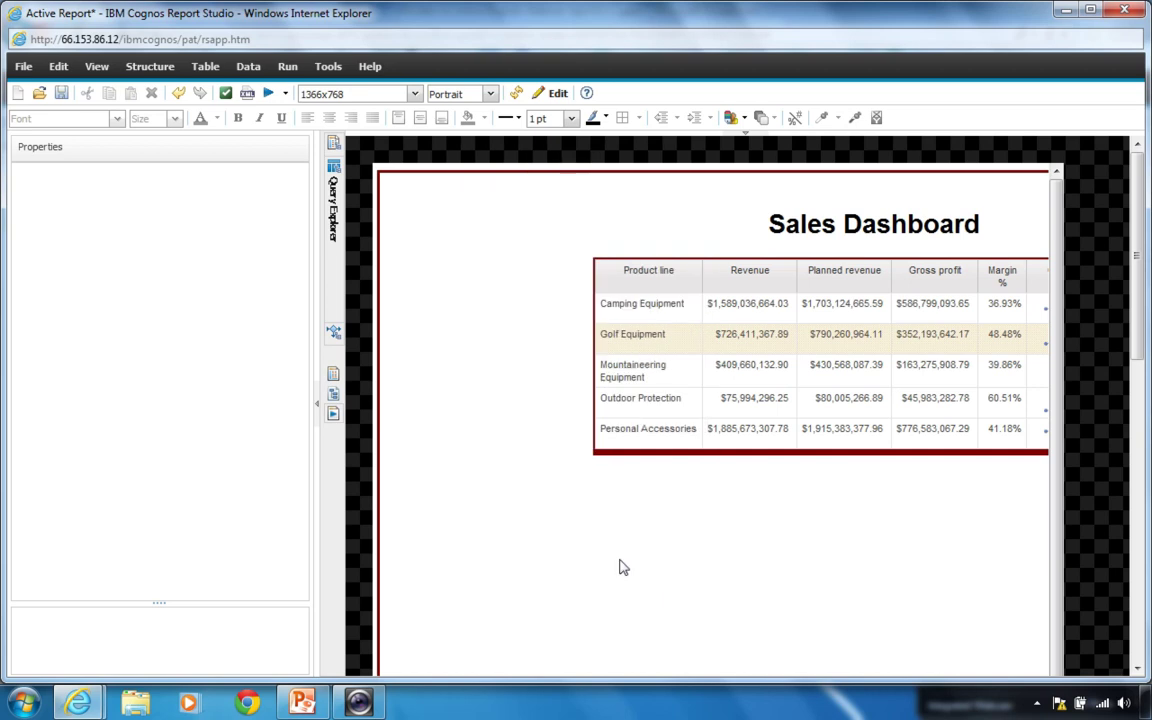